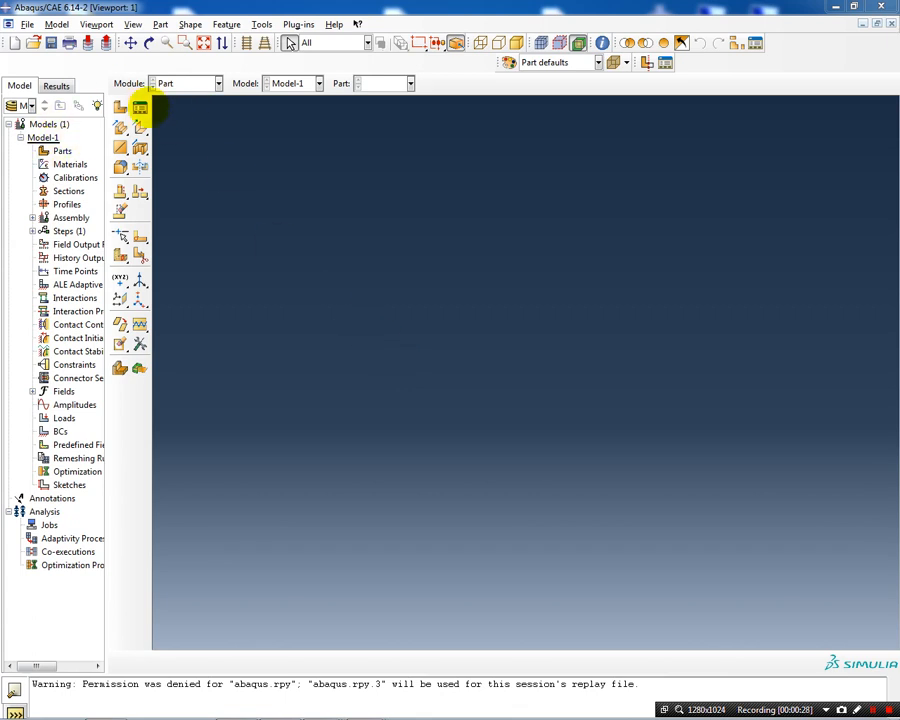
- Create a 2D planar deformable shell part named Part-1 with an approximate size of 500
left_click(120, 107)
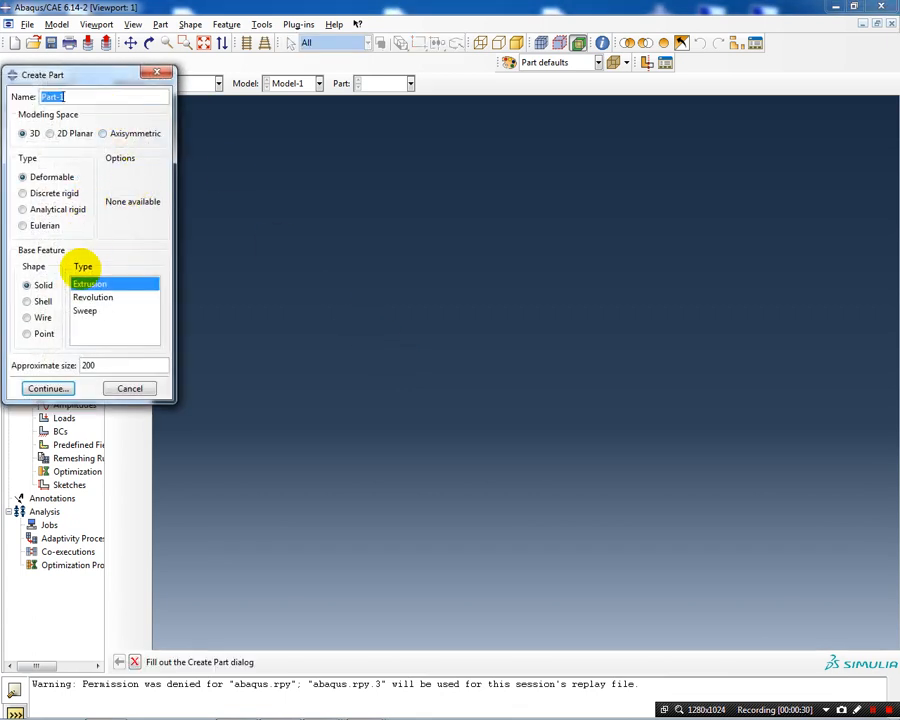
left_click(52, 133)
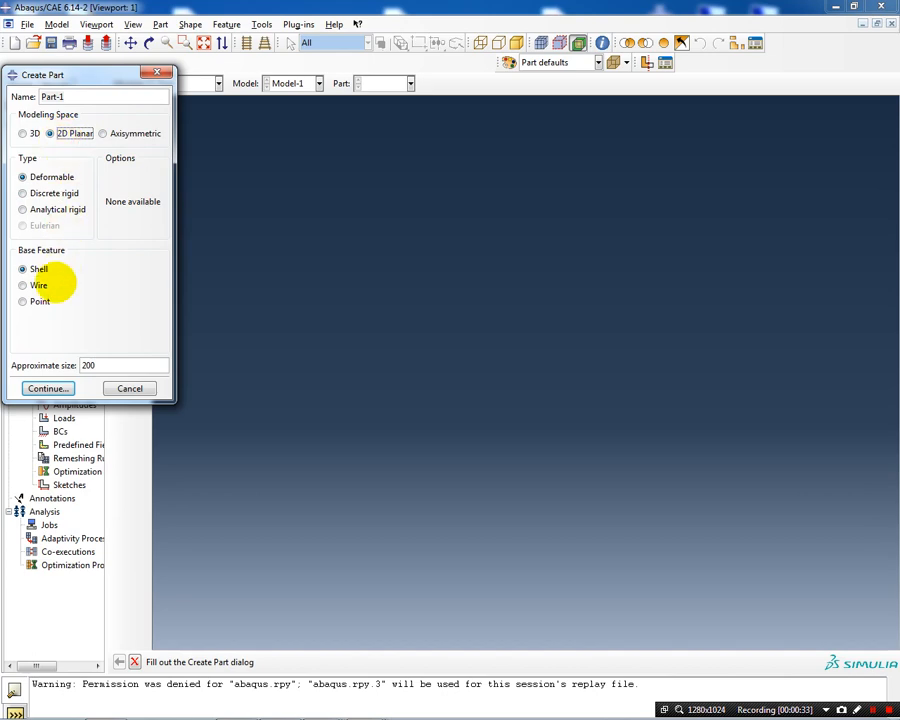
double_click(90, 365)
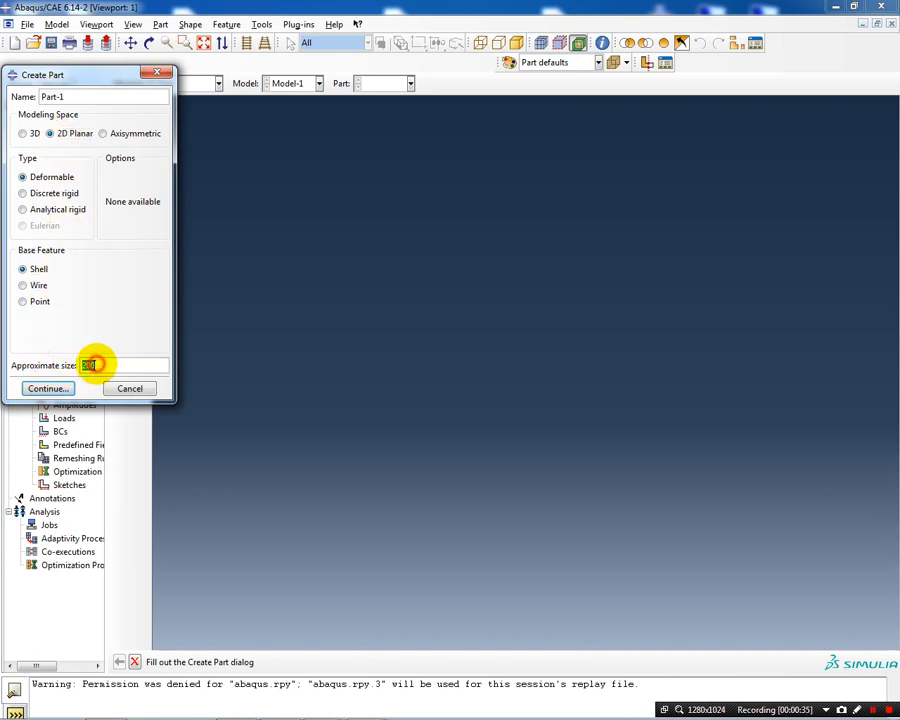
type("500")
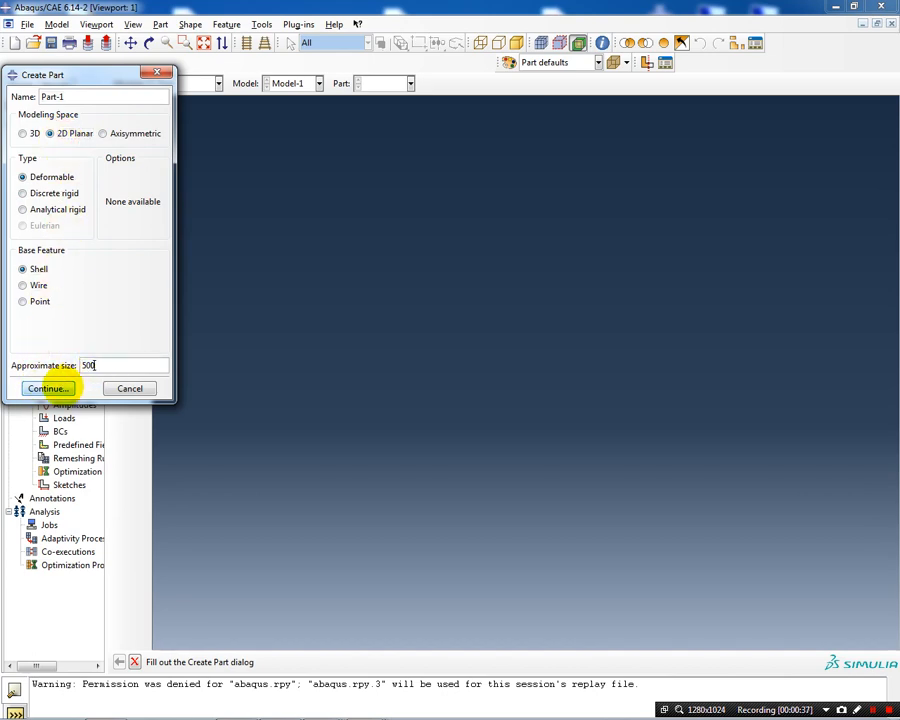
left_click(48, 388)
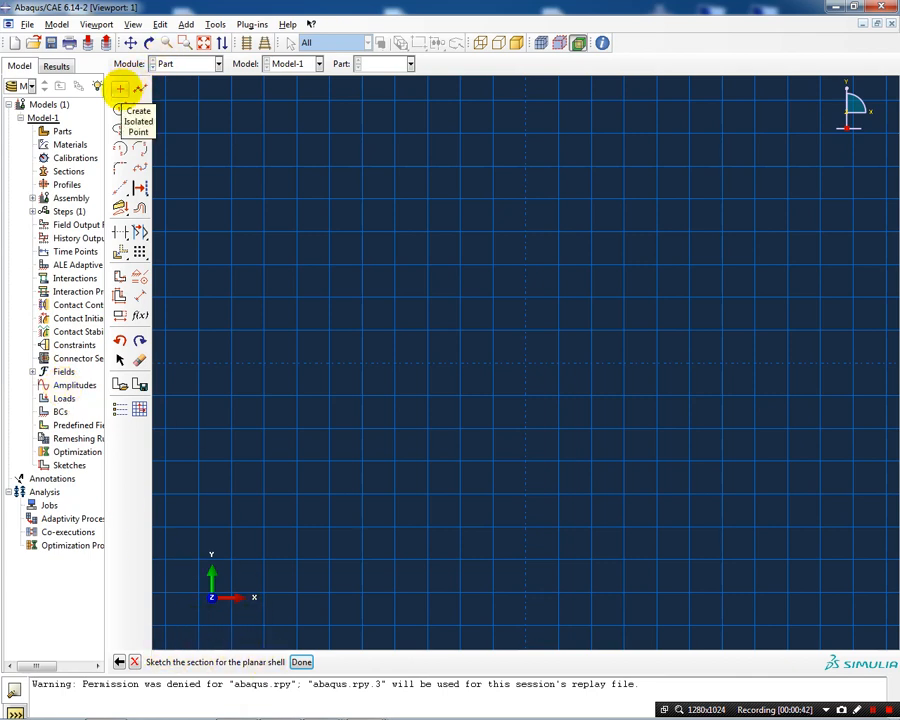
- Place isolated sketch points at (100,0), (-100,0), (100,100), (100,-100) and (-100,100)
left_click(119, 88)
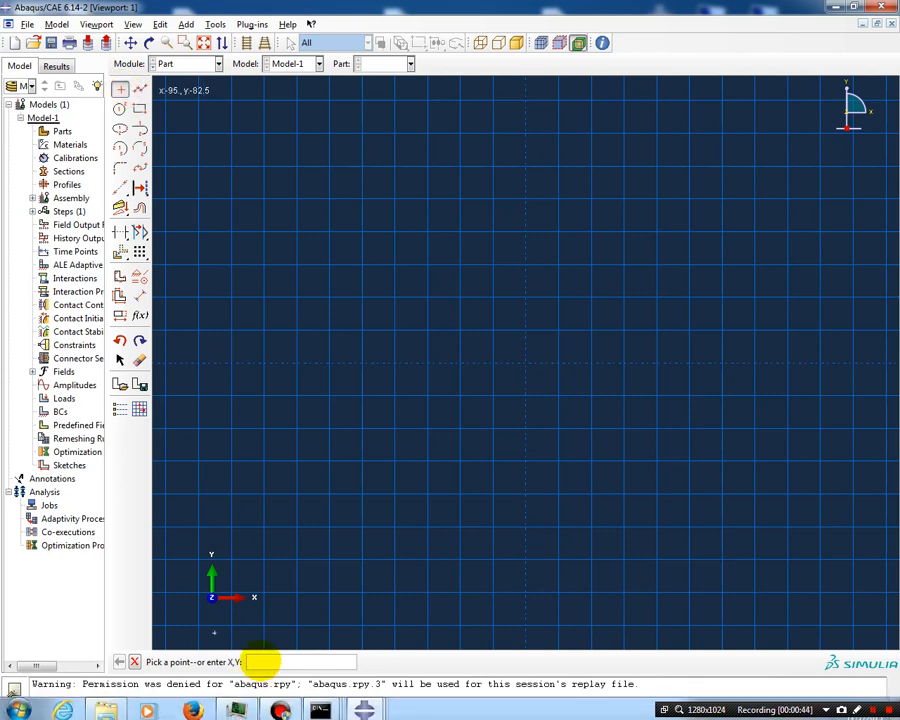
left_click(258, 660)
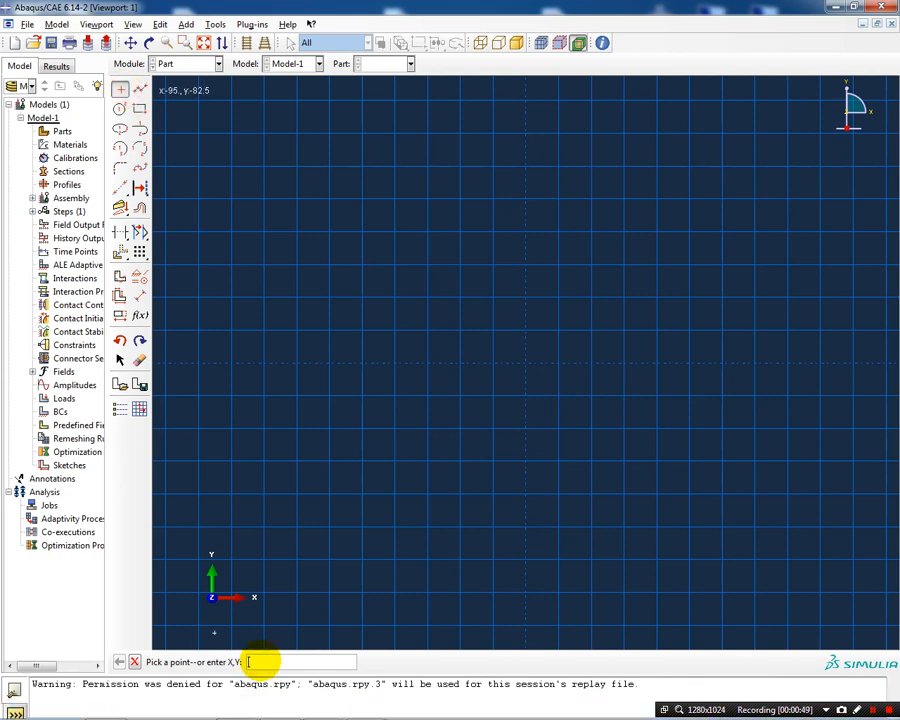
type("100")
key("Return")
type("100,-100")
key("Return")
type("-100,100")
key("Return")
type("-100,100")
key("Return")
- Add the fourth corner point of the square at (-100,-100)
left_click(203, 42)
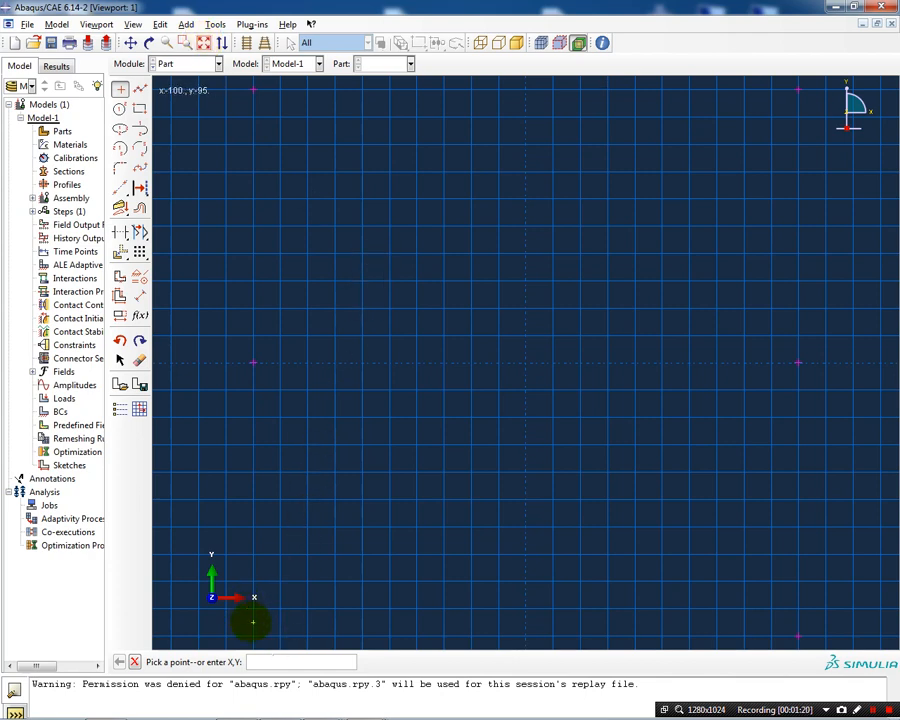
left_click(275, 662)
type("-100")
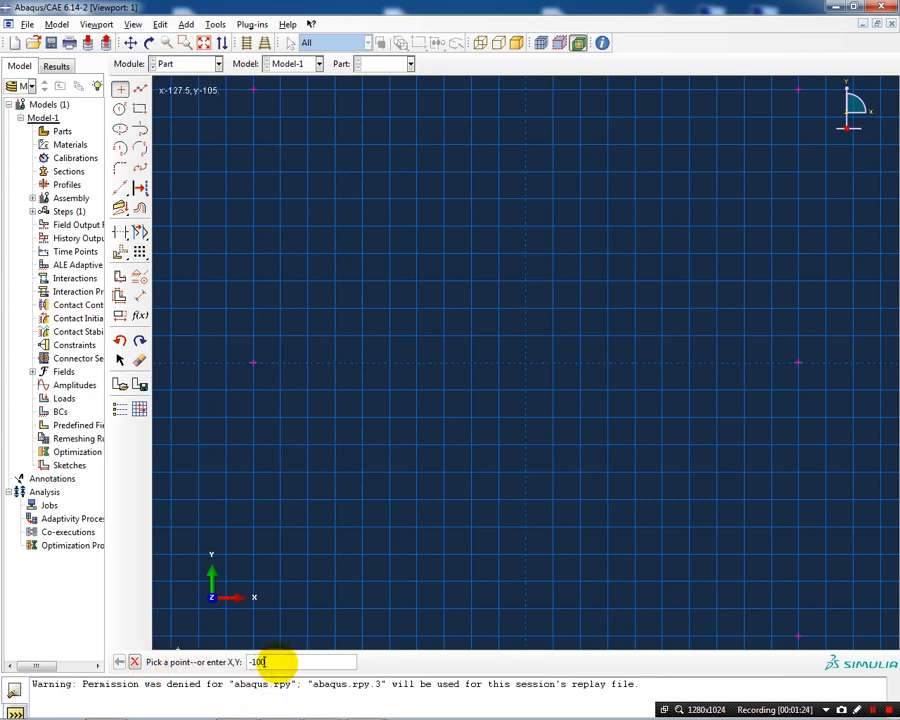
type(",-100")
key("Return")
- Add isolated points on the square's vertical sides at (100,90), (100,-90), (-100,75) and (-100,-75)
type(",90")
type("-90")
key("Return")
key("BackSpace")
type("75")
key("Return")
type("-100,-75")
key("Return")
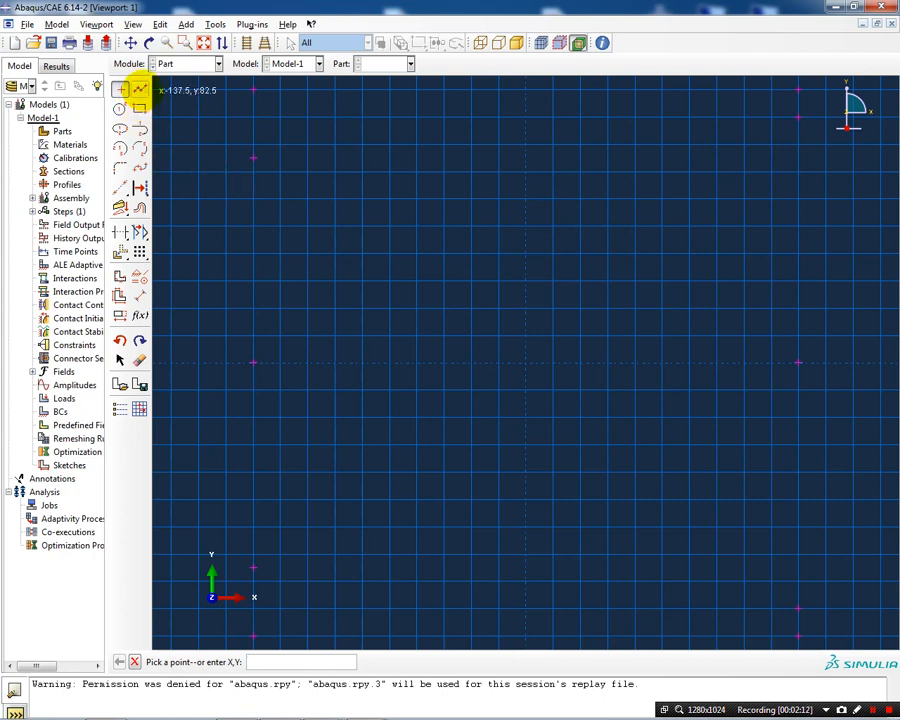
- Connect all the points with lines into a closed square outline with corners at ±100, and finish the sketch
left_click(140, 89)
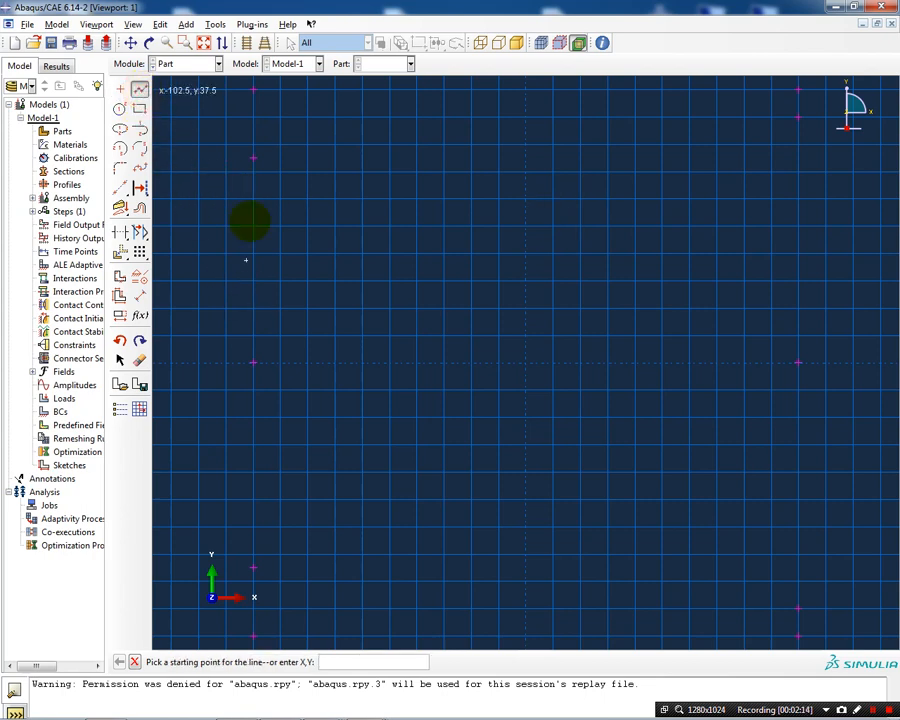
left_click(254, 90)
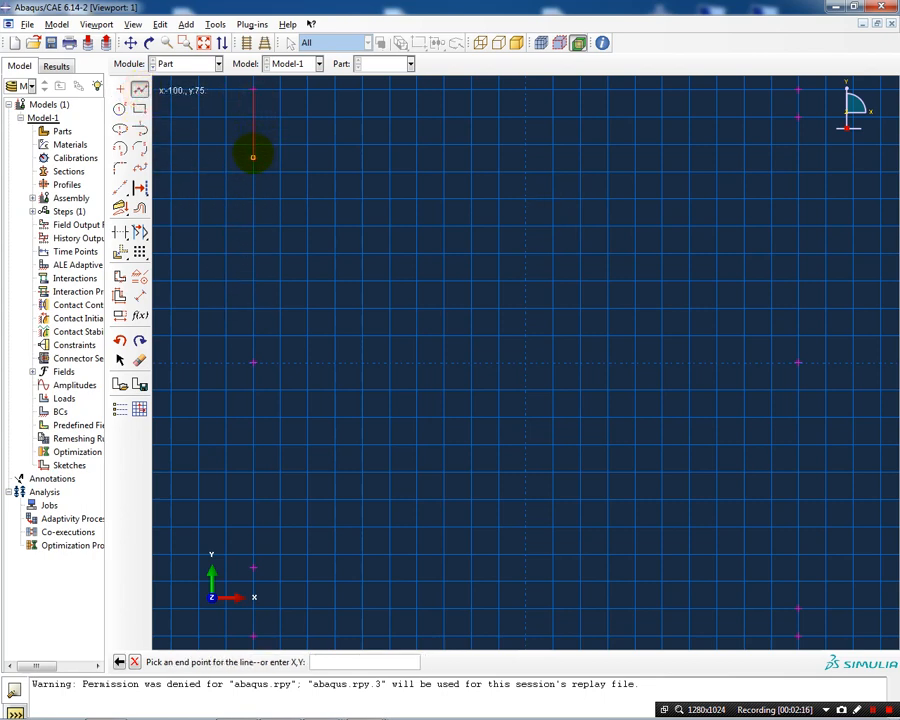
left_click(254, 155)
left_click(254, 360)
left_click(254, 565)
left_click(254, 621)
left_click(254, 633)
left_click(798, 634)
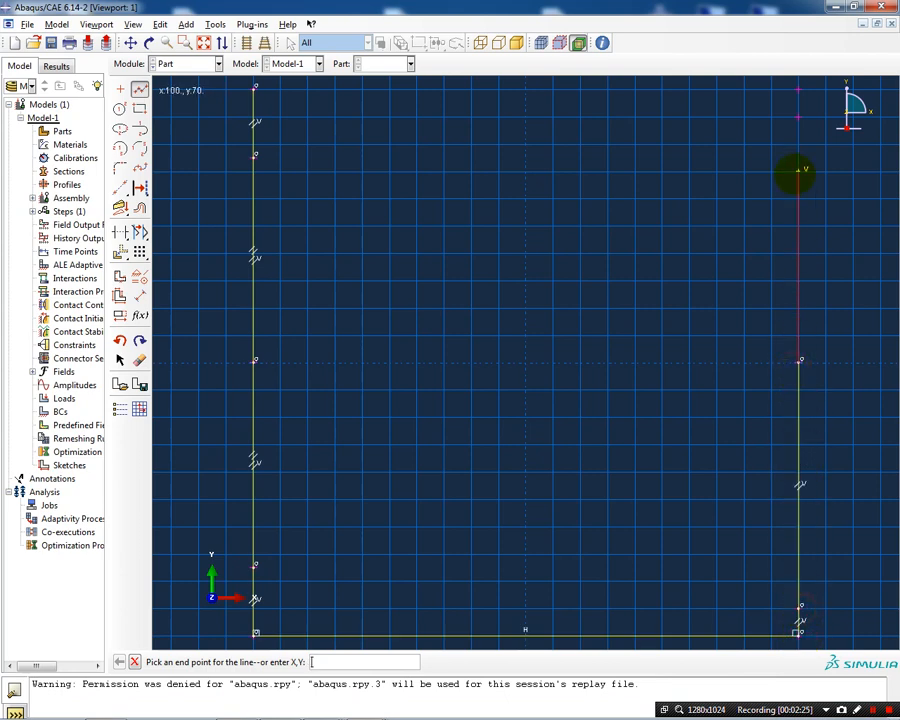
left_click(800, 88)
left_click(254, 88)
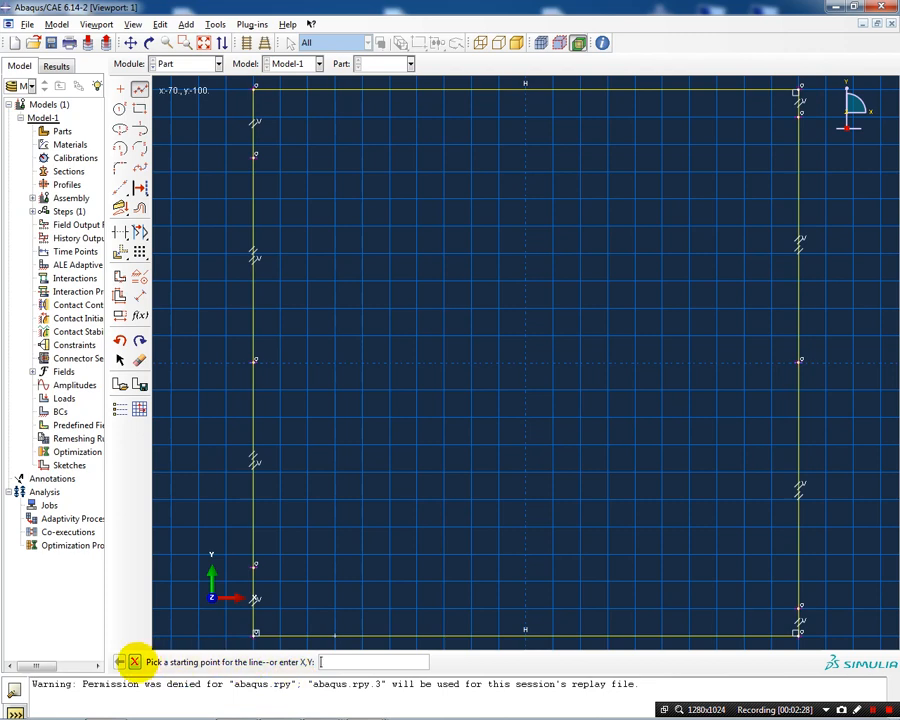
left_click(135, 661)
left_click(301, 661)
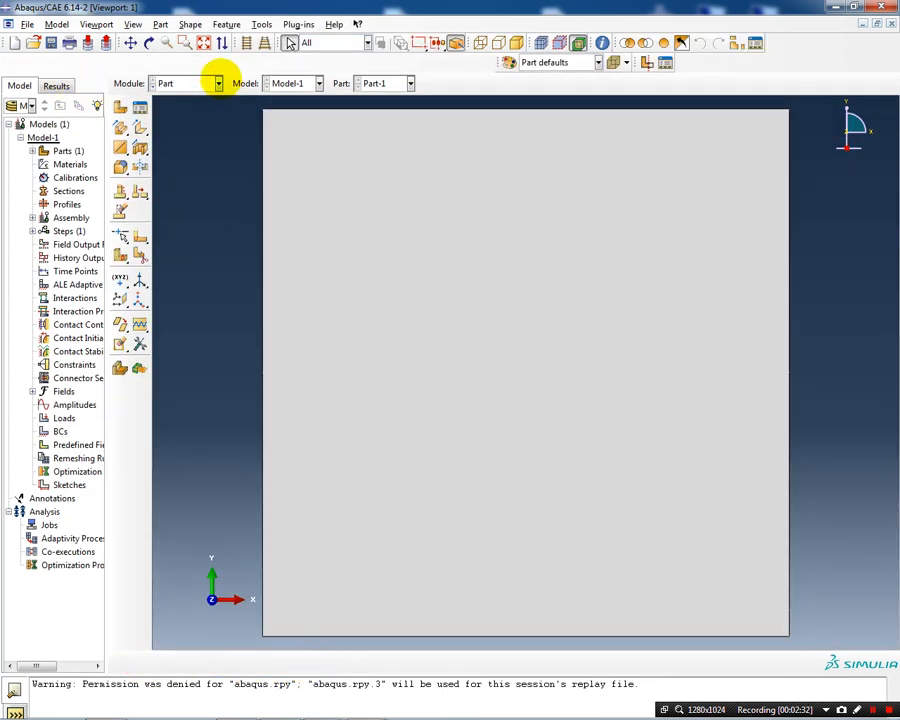
- In the Property module, create Material-1 with isotropic elasticity, Young's modulus 210000 and Poisson's ratio 0.3
left_click(217, 81)
left_click(200, 111)
left_click(120, 107)
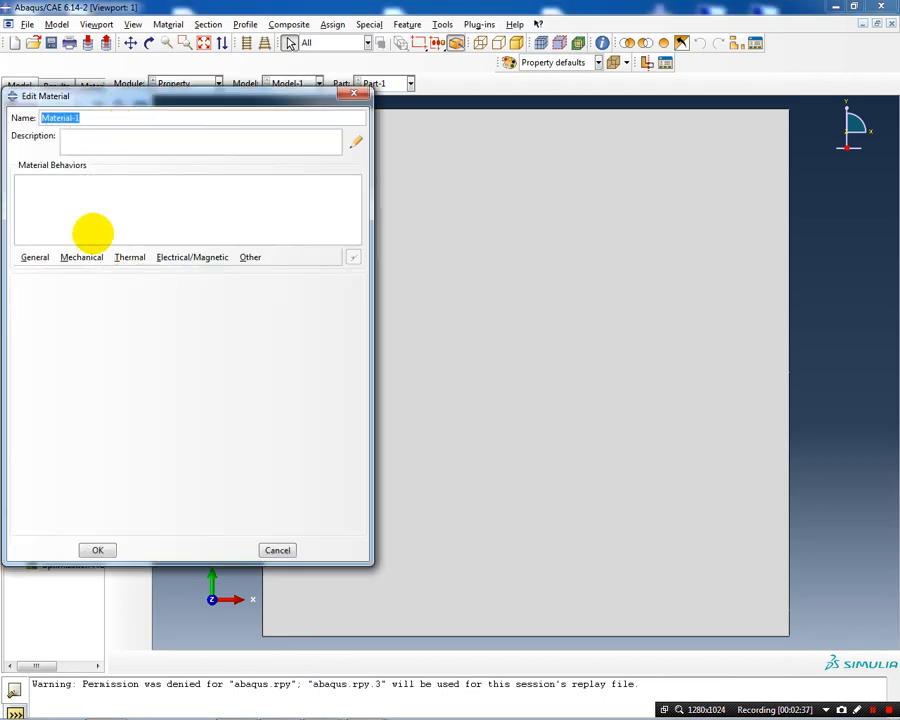
left_click(81, 259)
mouse_move(86, 274)
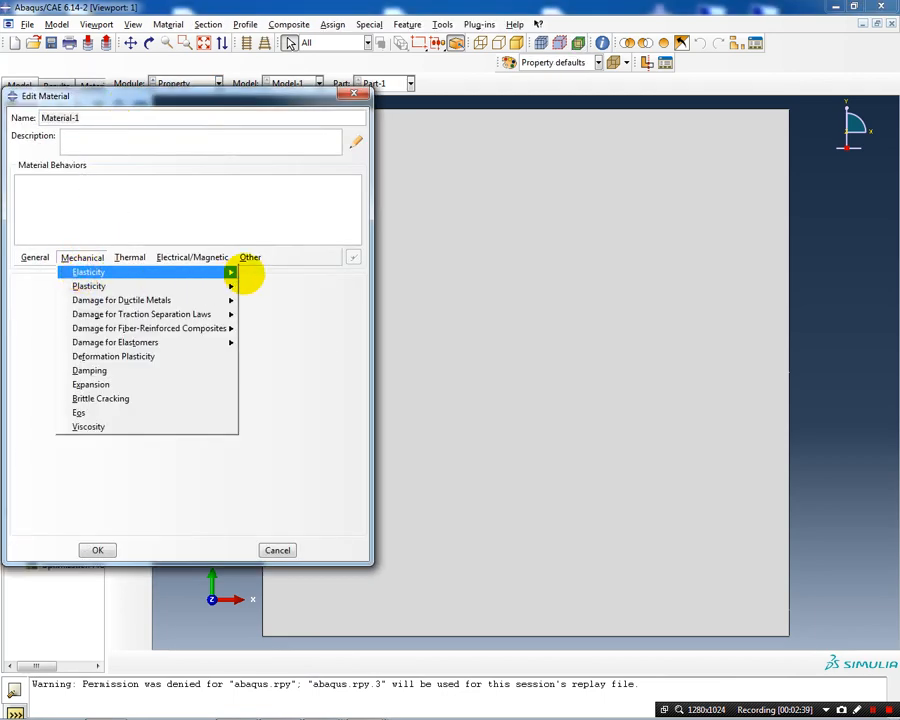
mouse_move(165, 272)
left_click(258, 272)
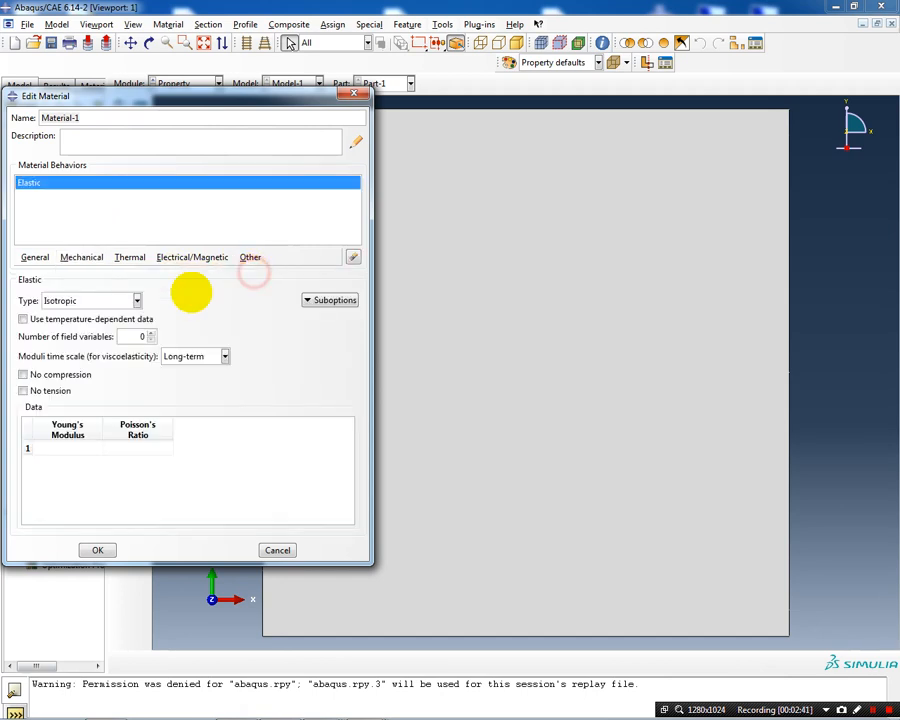
left_click(66, 447)
type("210000")
left_click(127, 448)
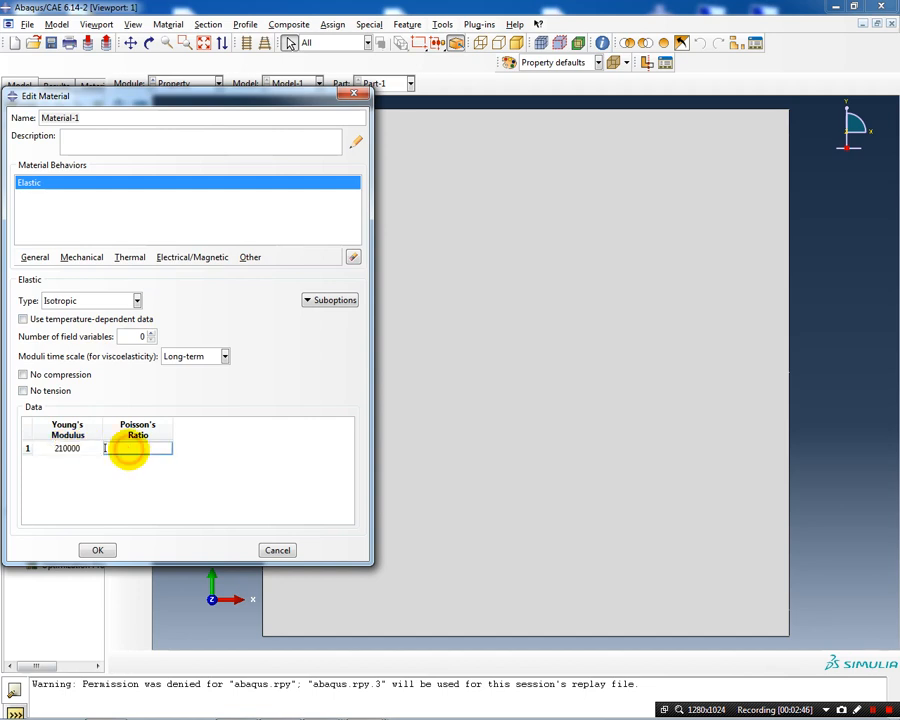
type(".3")
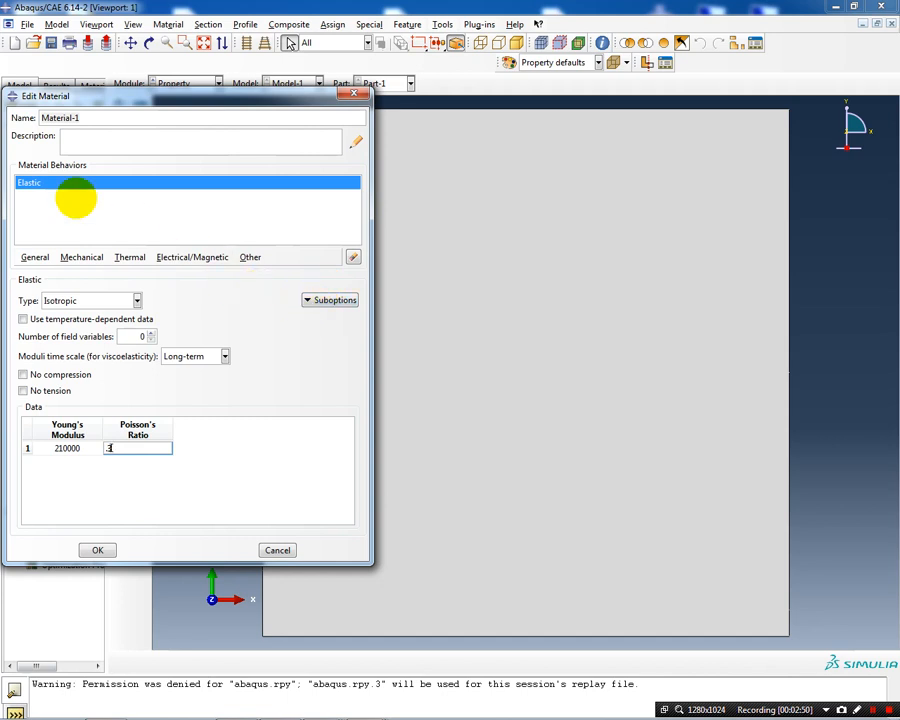
- Add Maxps Damage for traction separation laws to Material-1 with a max principal stress of 100
left_click(80, 257)
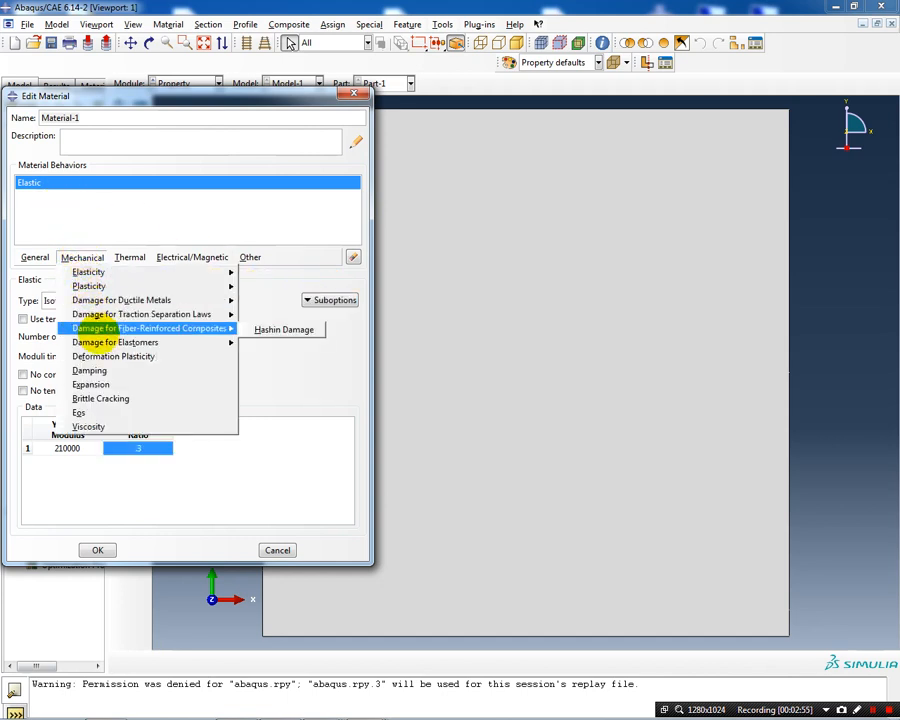
mouse_move(100, 316)
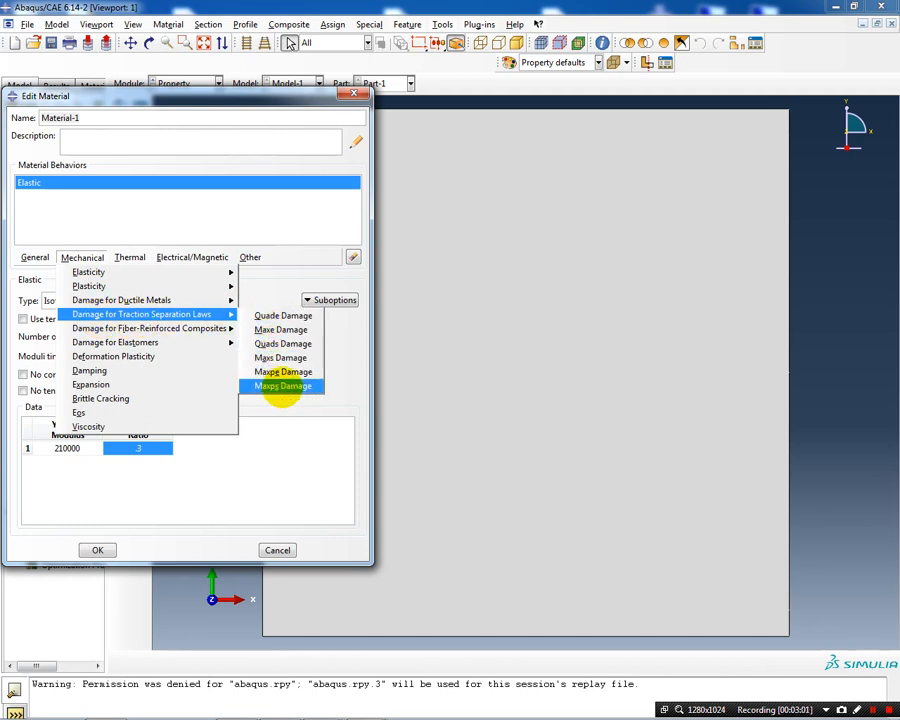
left_click(281, 386)
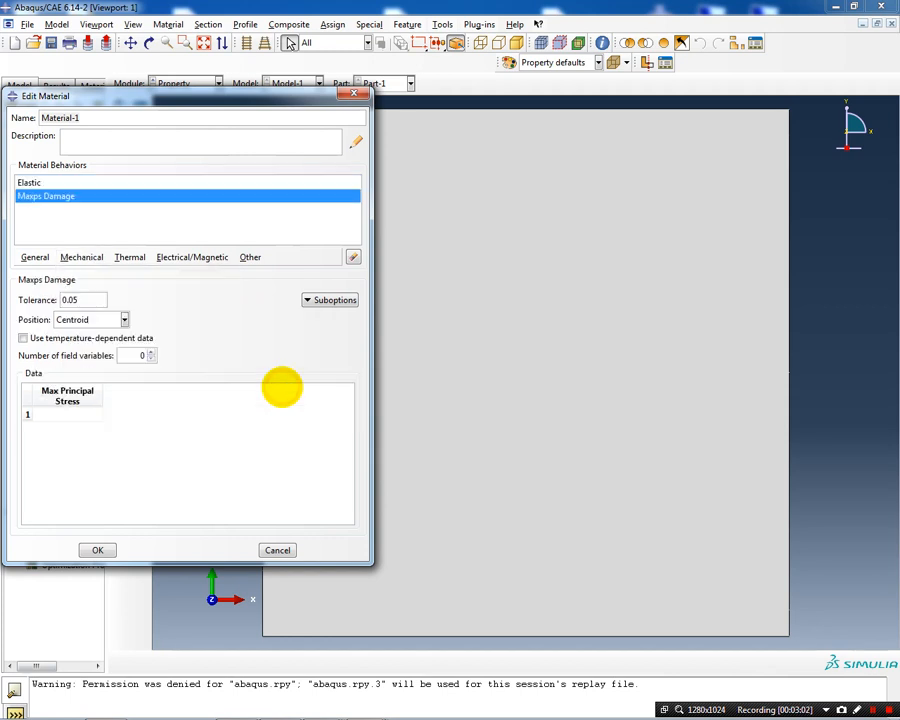
left_click(67, 414)
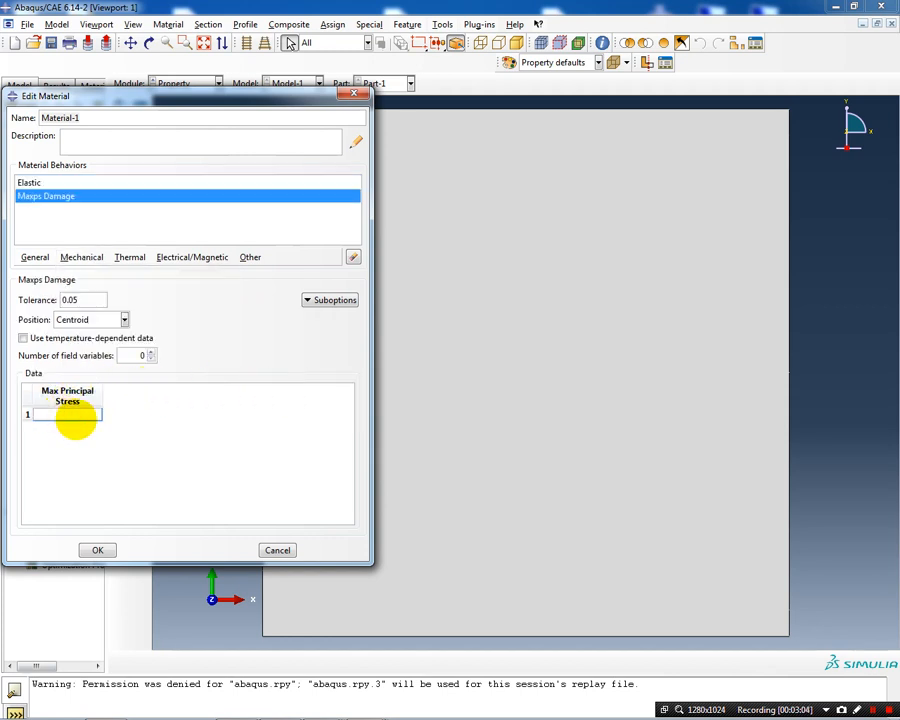
type("100")
- Add displacement-type Damage Evolution with a displacement at failure of 0.1 and save the material
left_click(310, 300)
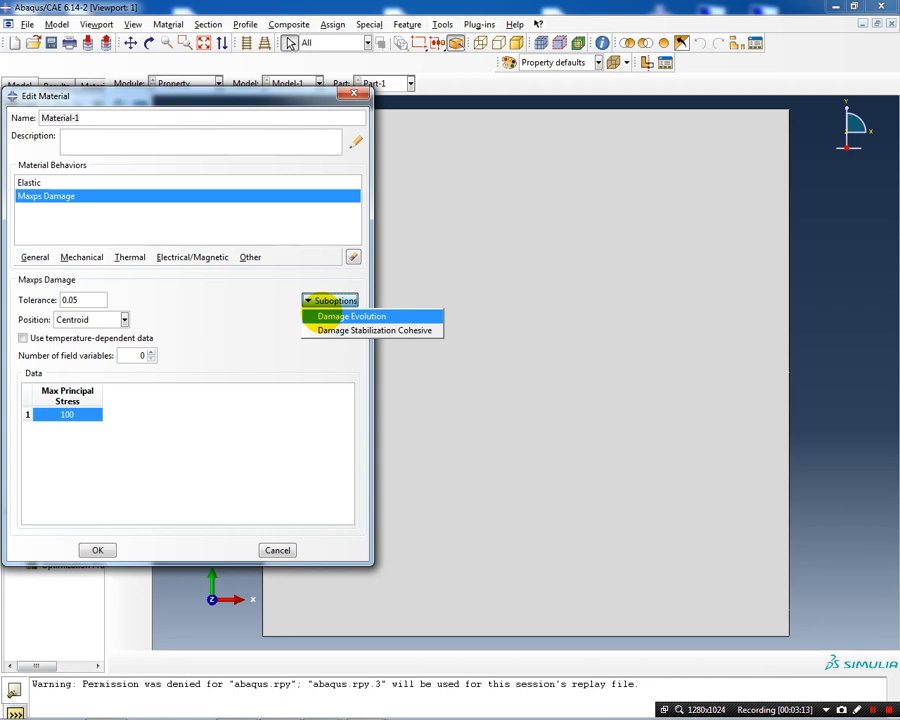
left_click(310, 316)
left_click(75, 413)
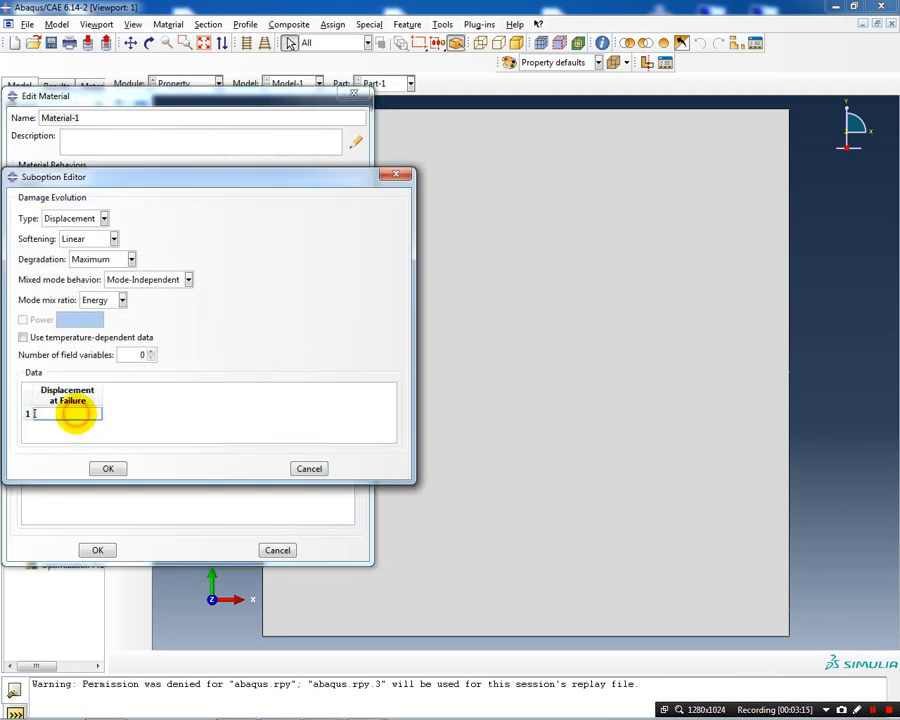
type("1")
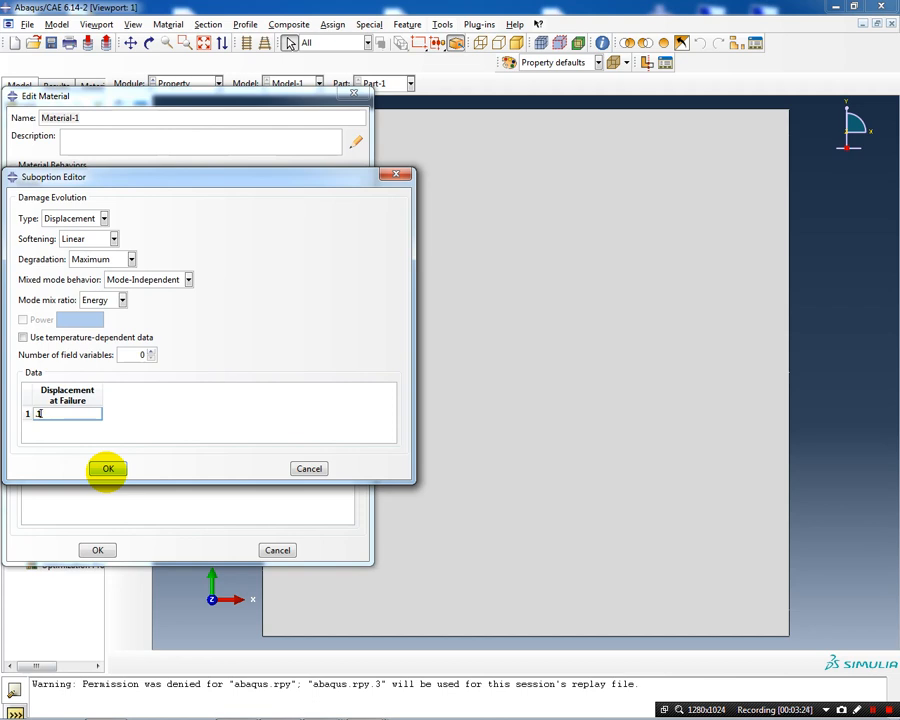
left_click(108, 468)
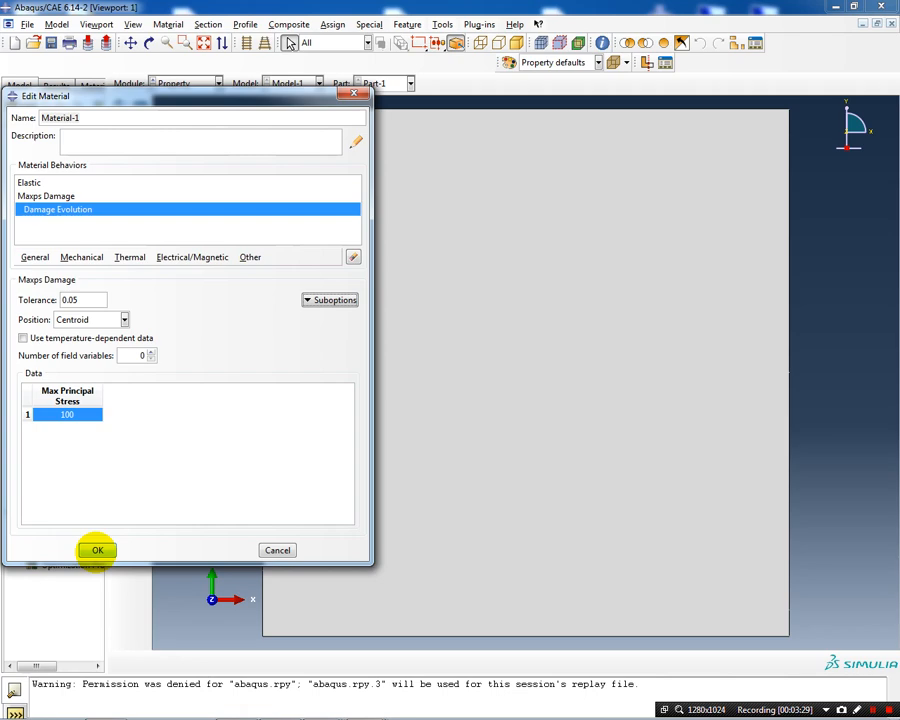
left_click(97, 550)
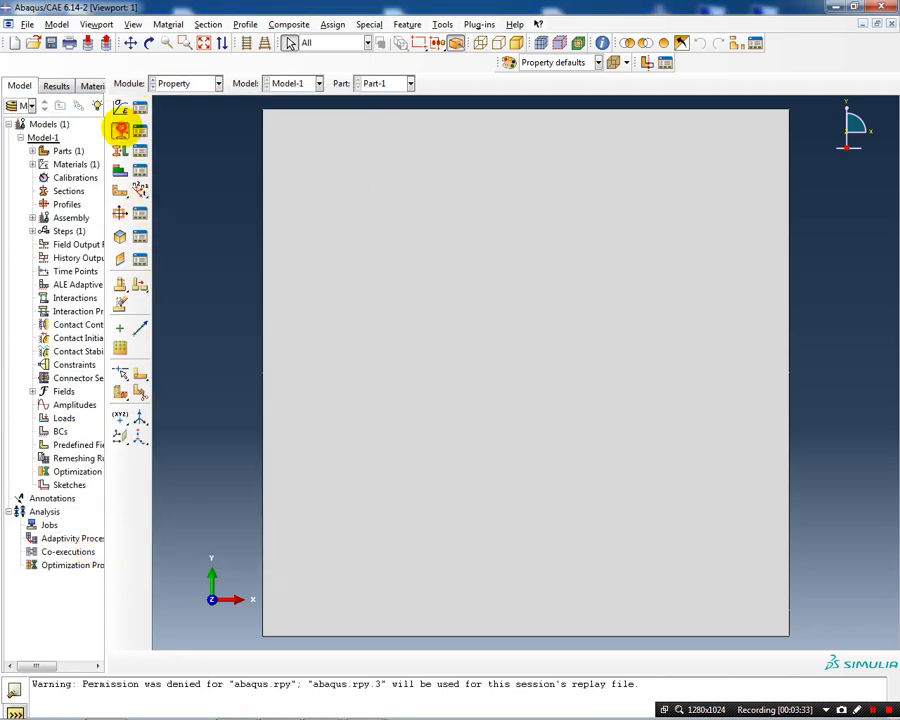
- Create the solid homogeneous section Section-1 using Material-1 with a plane stress/strain thickness of 1
left_click(119, 130)
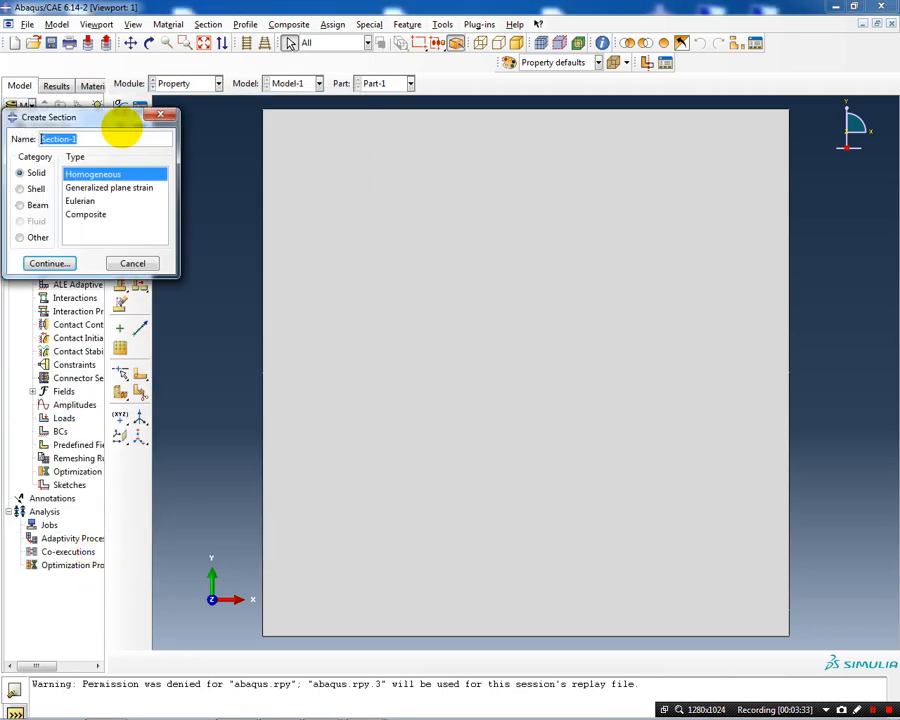
left_click(50, 263)
left_click(16, 217)
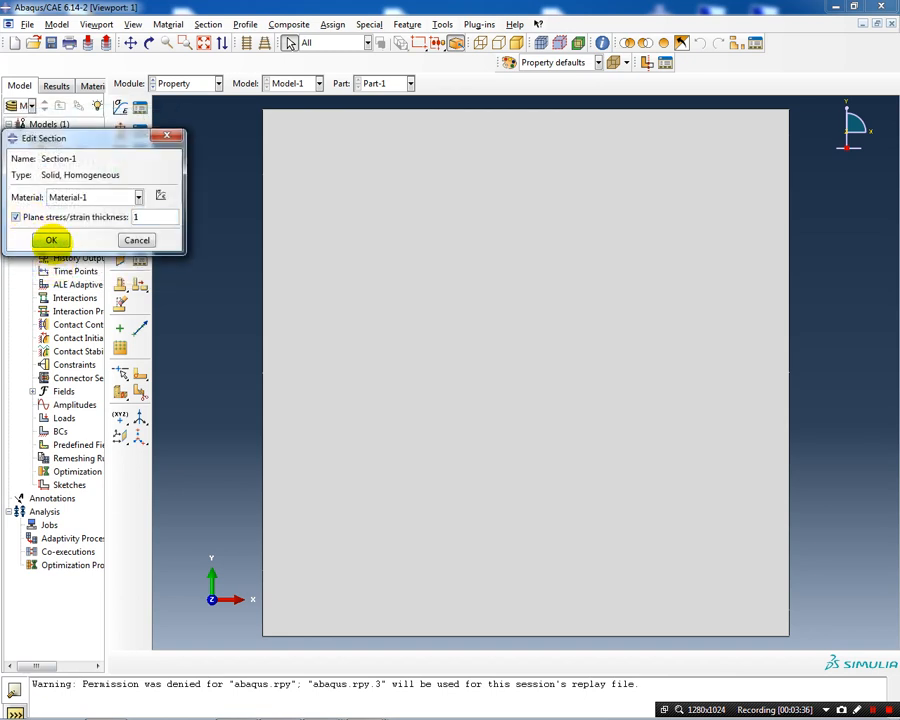
left_click(50, 240)
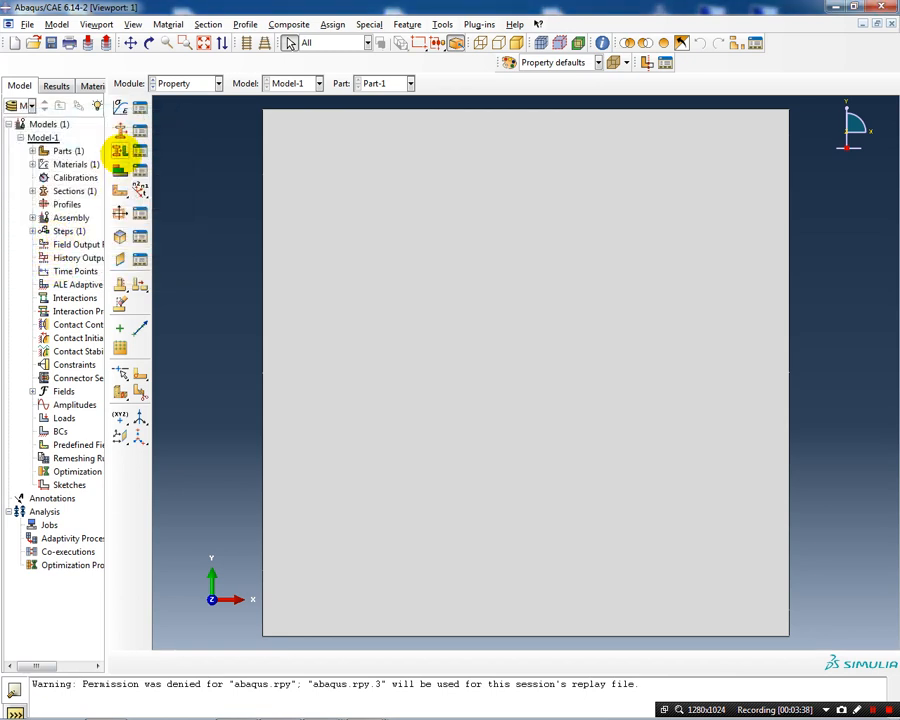
- Assign Section-1 to the whole plate face as region Set-1, taking the thickness from the section
left_click(119, 150)
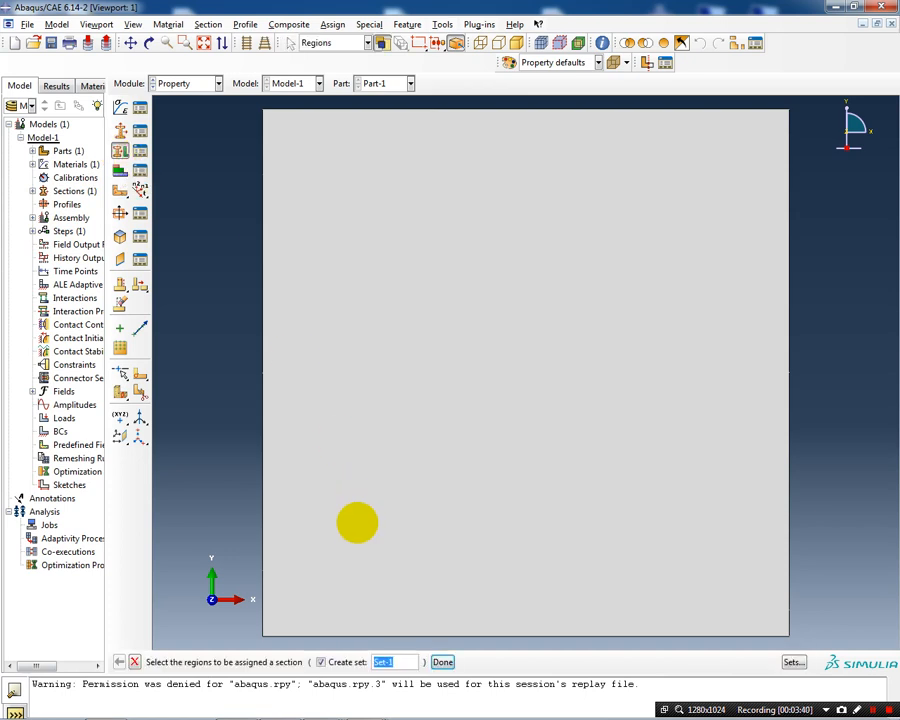
left_click(404, 529)
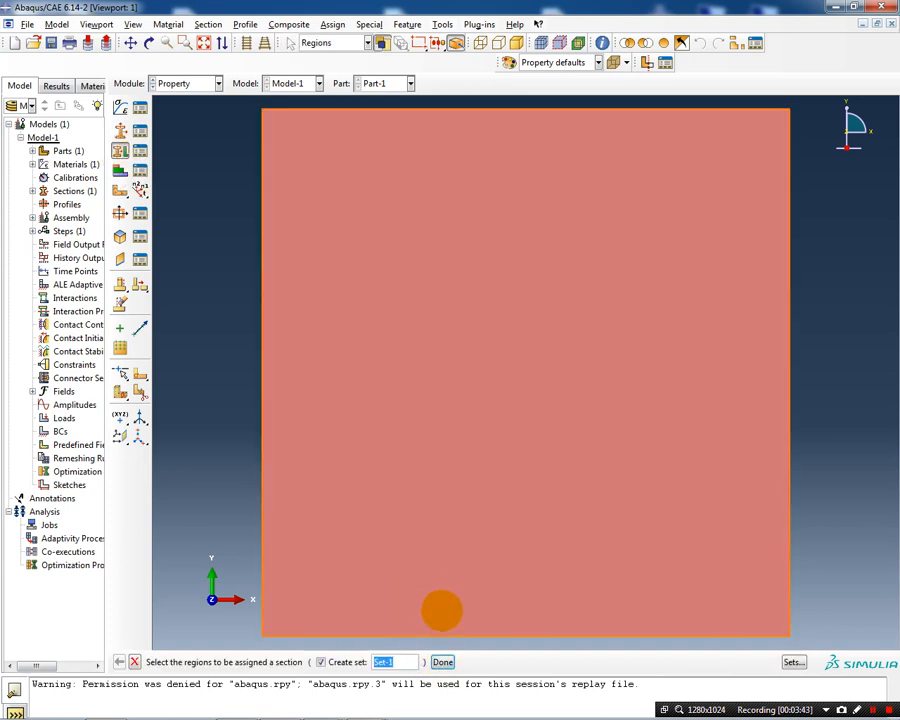
left_click(442, 661)
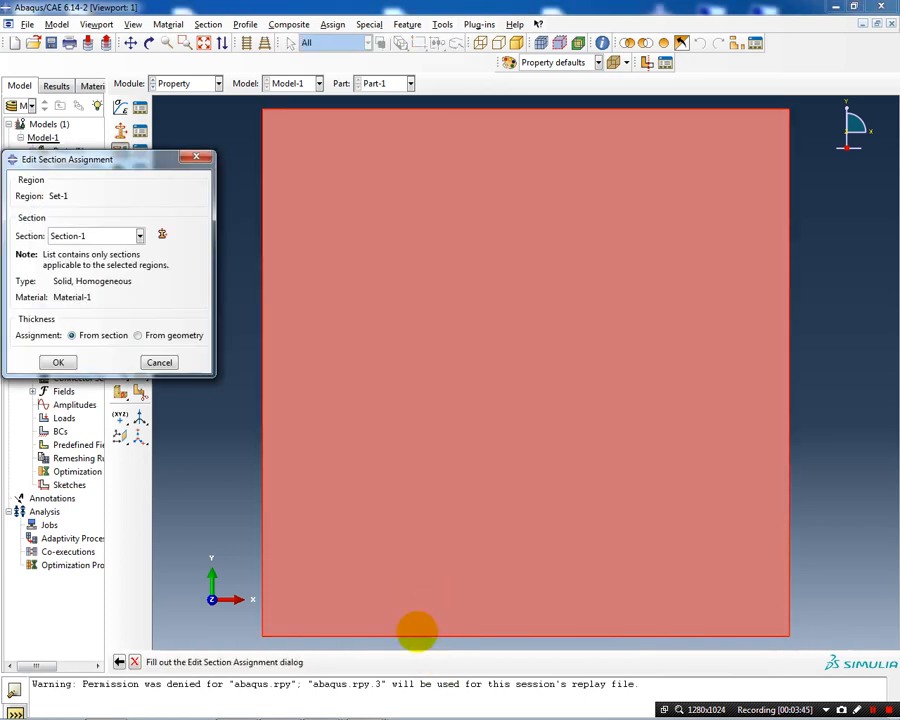
left_click(58, 362)
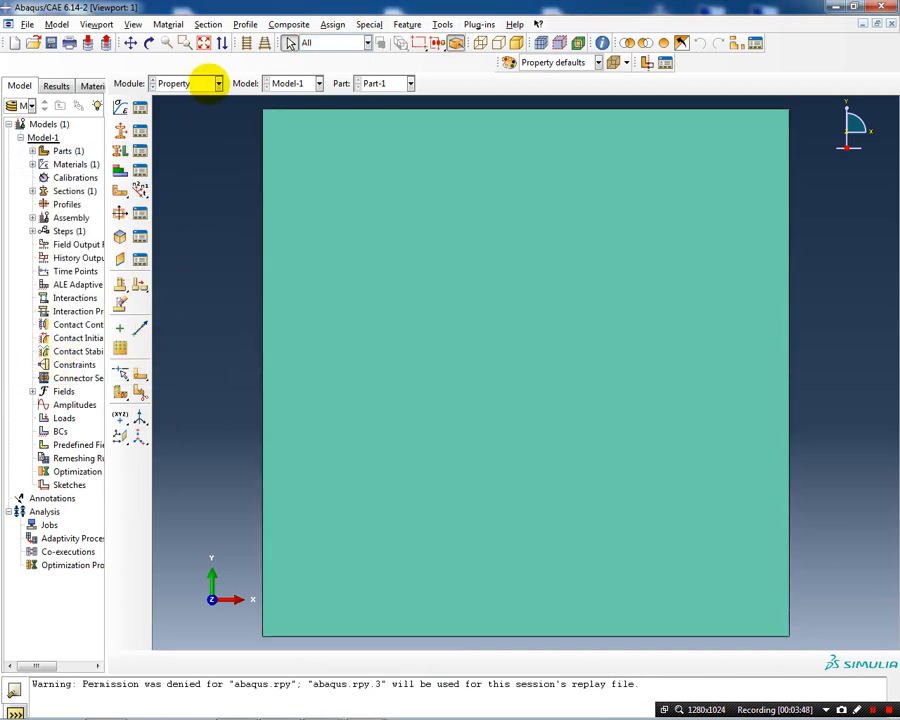
- In the Assembly module, create a dependent instance of Part-1
left_click(217, 83)
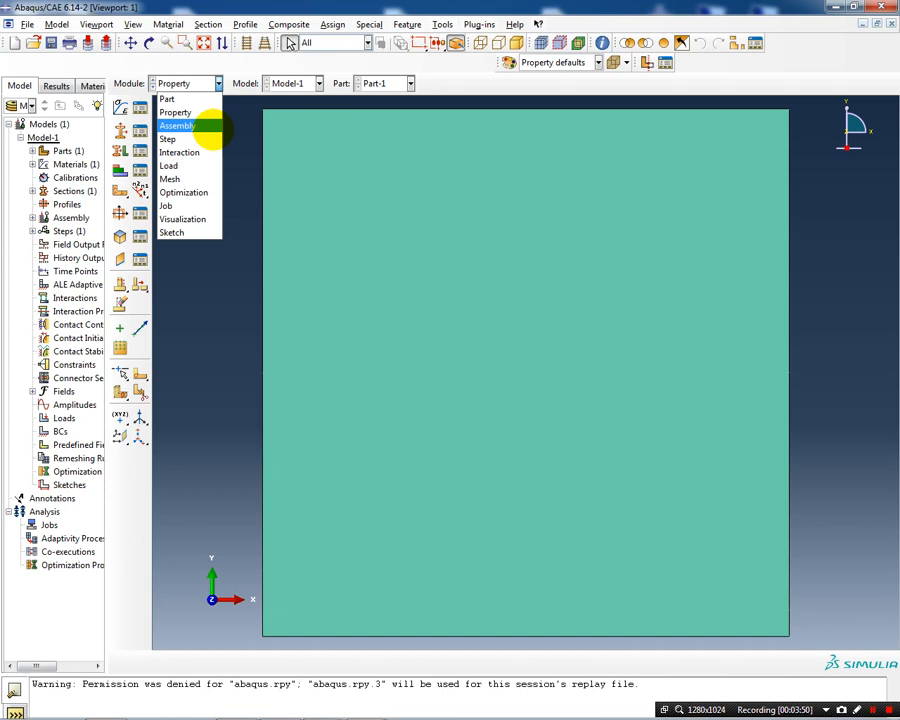
left_click(197, 126)
left_click(119, 106)
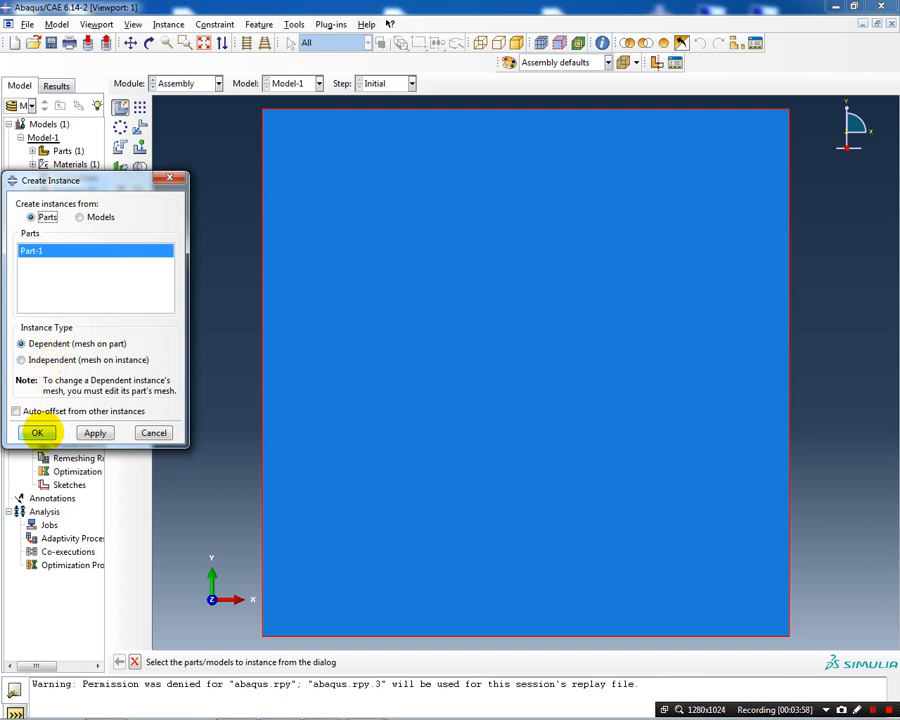
left_click(37, 432)
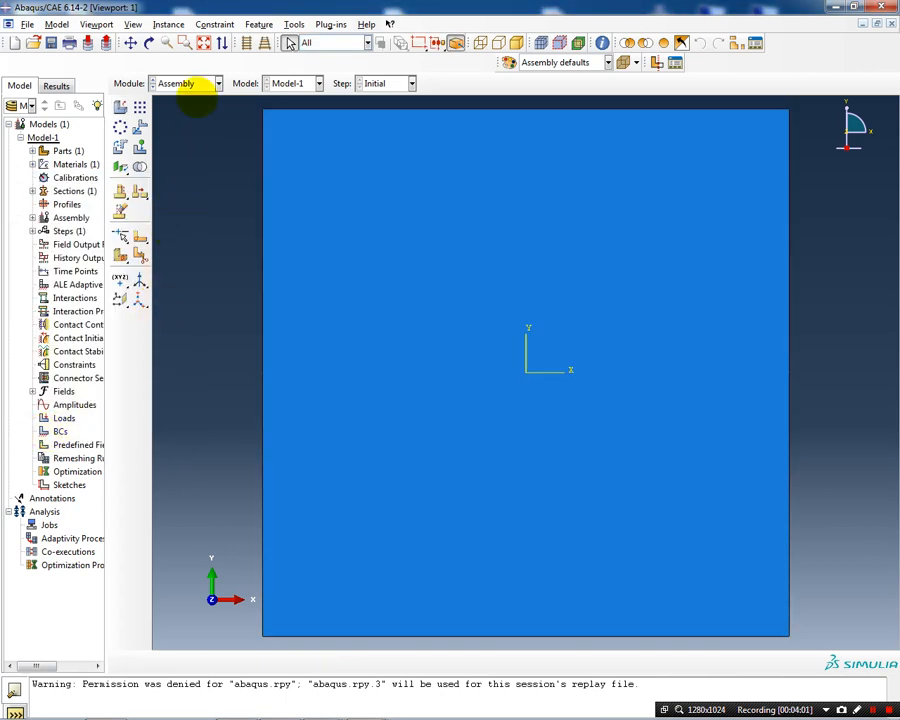
- In the Step module, create a Static, General step Step-1 with a time period of 10 and a maximum of 1000 increments
left_click(218, 83)
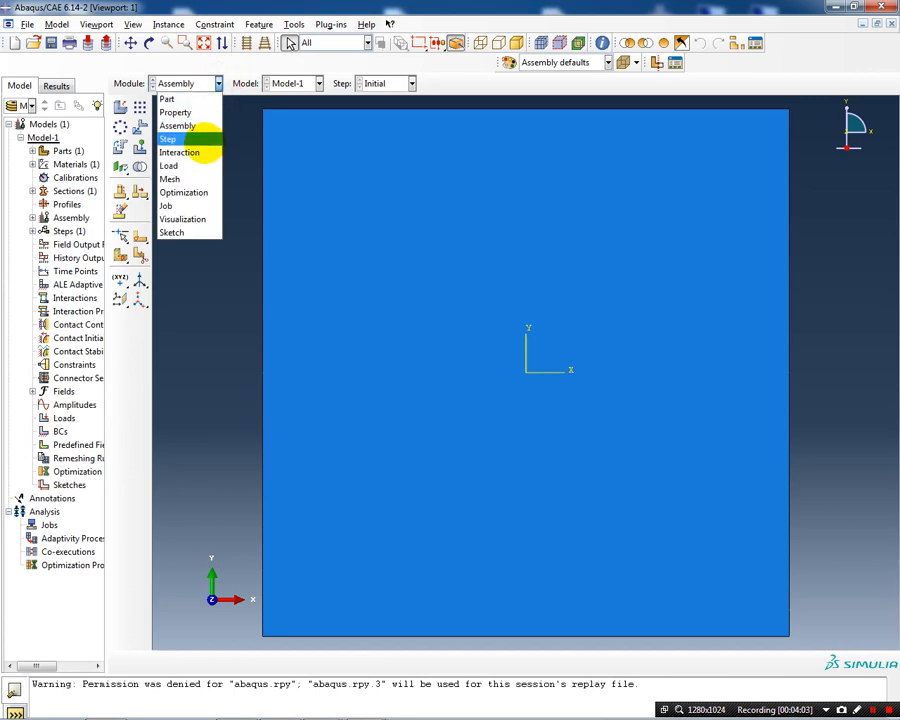
left_click(203, 138)
left_click(119, 106)
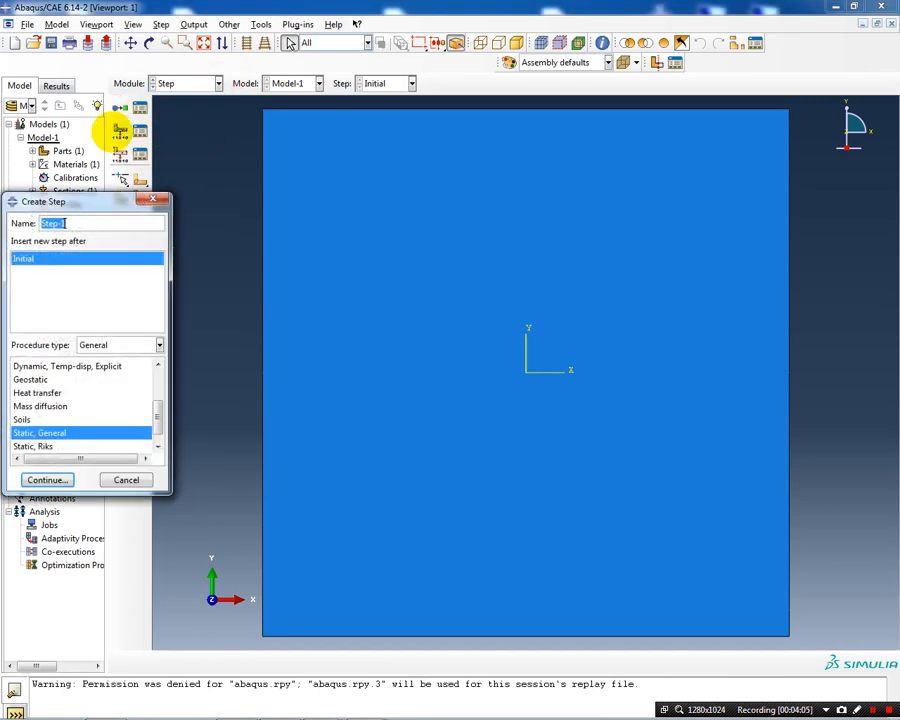
left_click(47, 479)
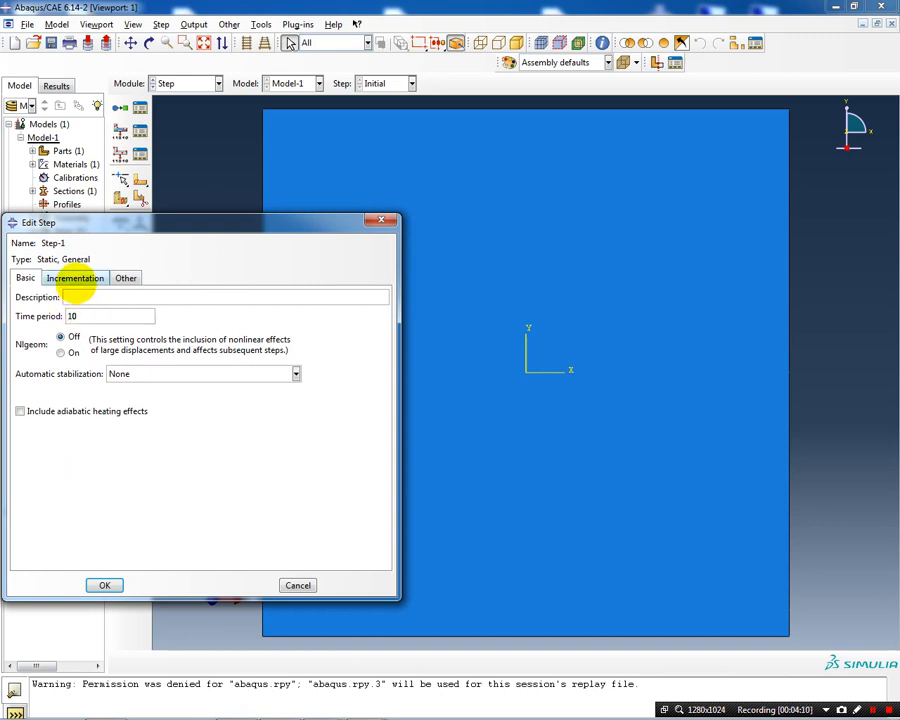
left_click(76, 278)
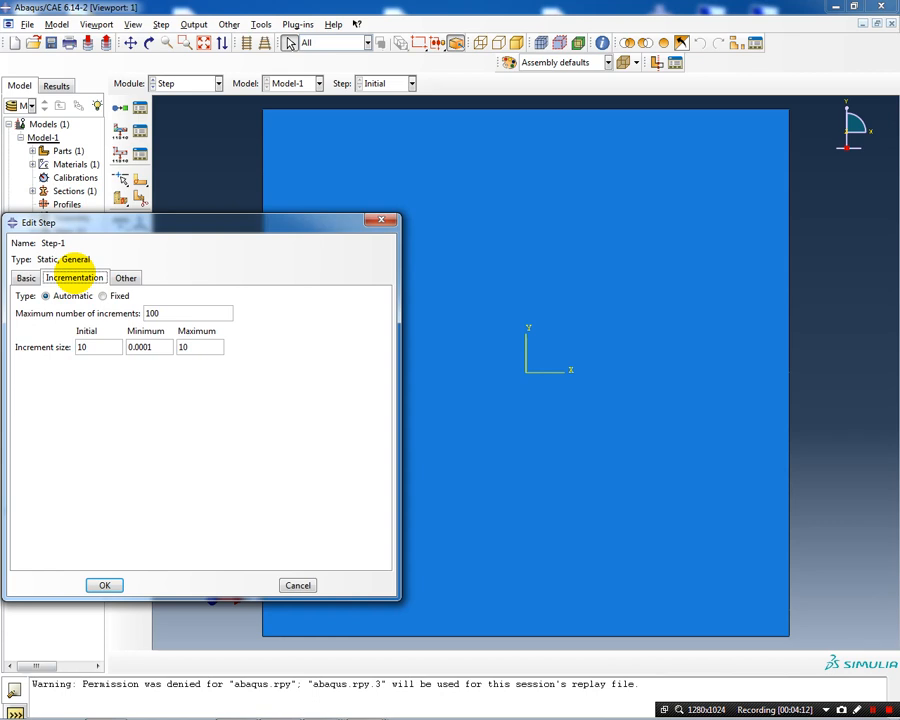
left_click(177, 310)
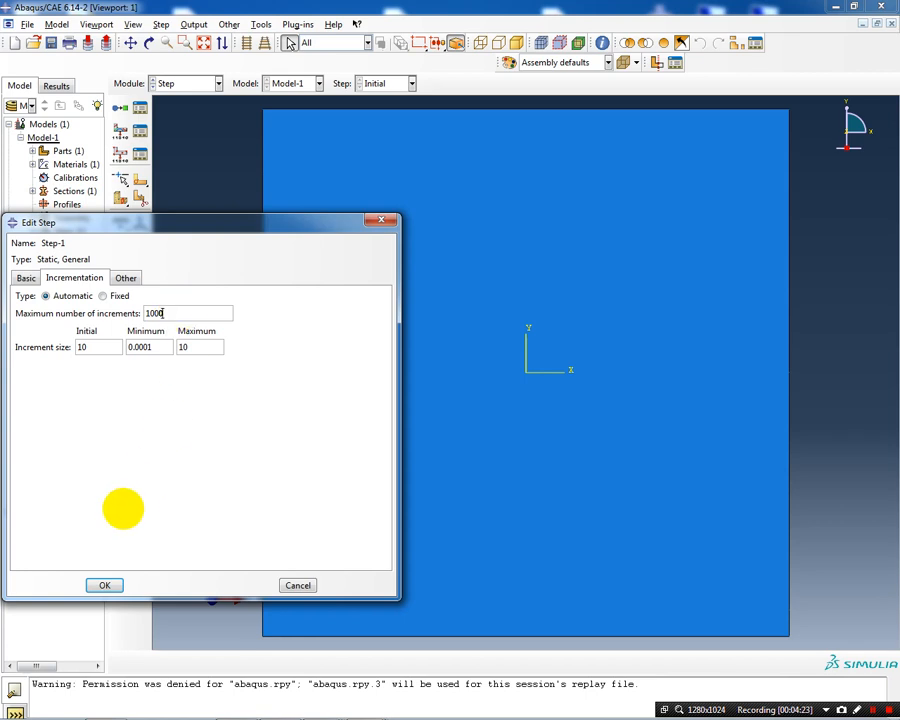
left_click(105, 585)
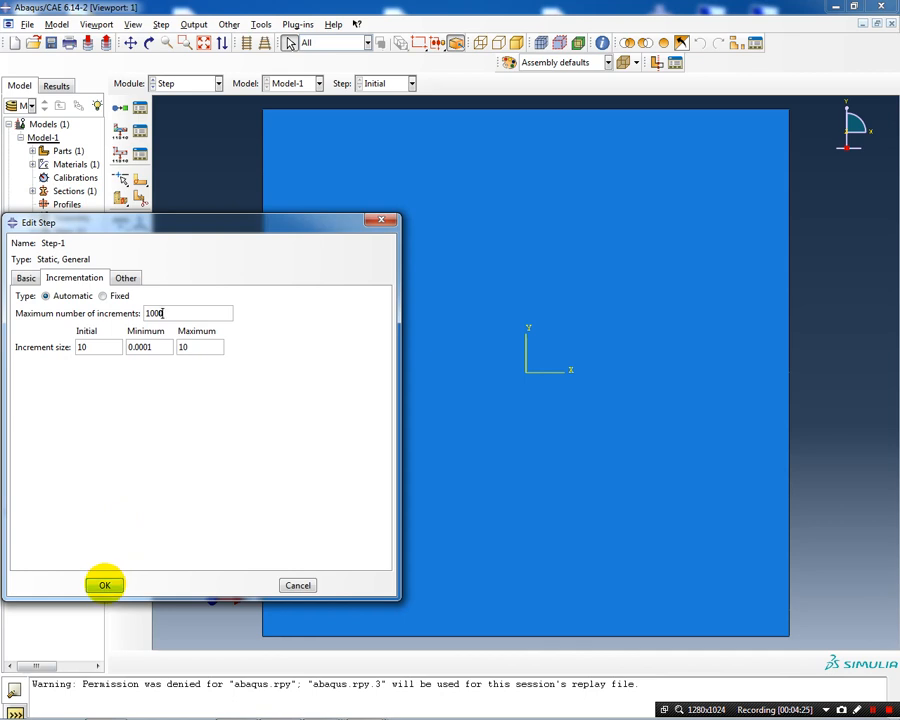
left_click(105, 585)
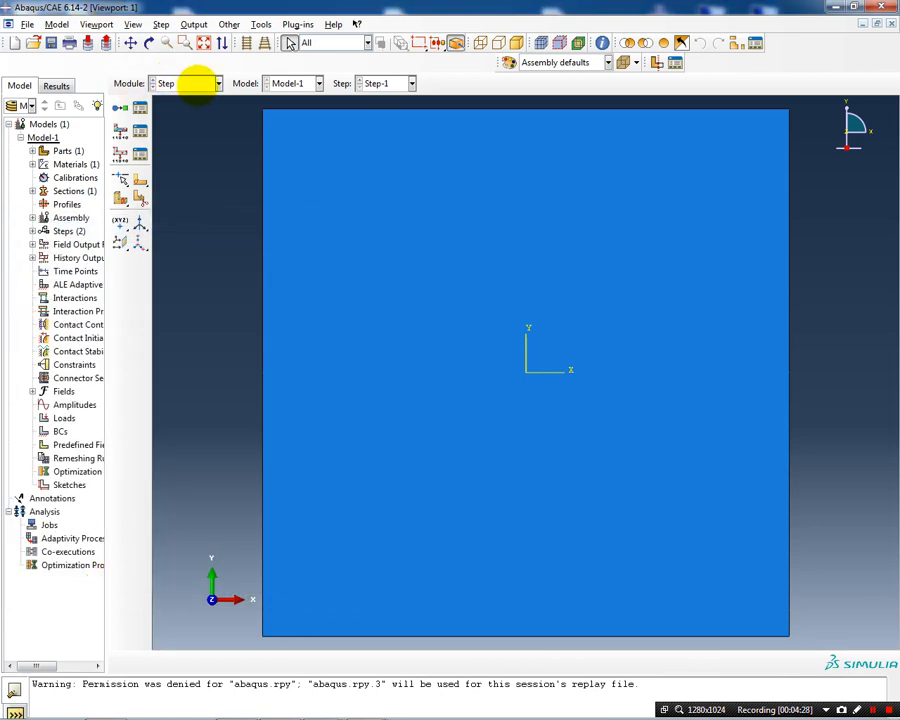
- Switch to the Interaction module
left_click(217, 83)
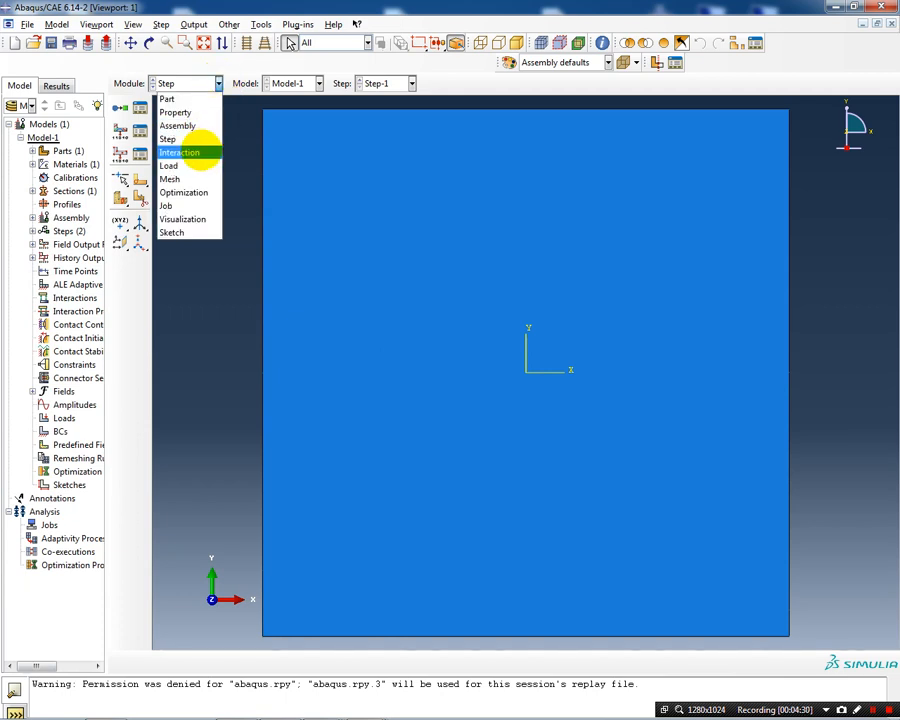
left_click(195, 152)
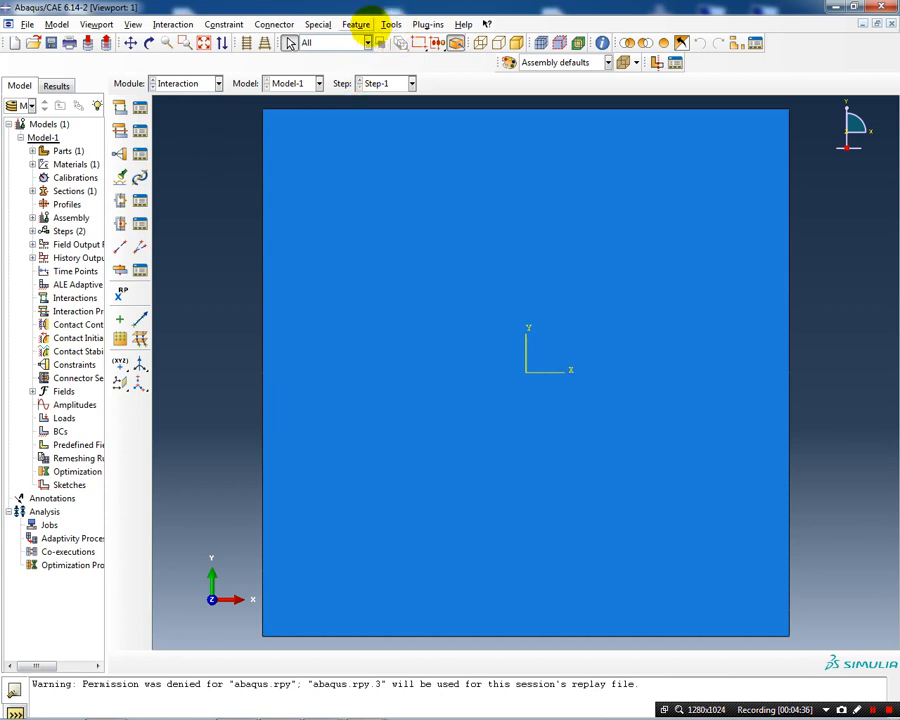
- Try to partition the face of the dependent plate instance using the shortest path between 2 points
left_click(388, 24)
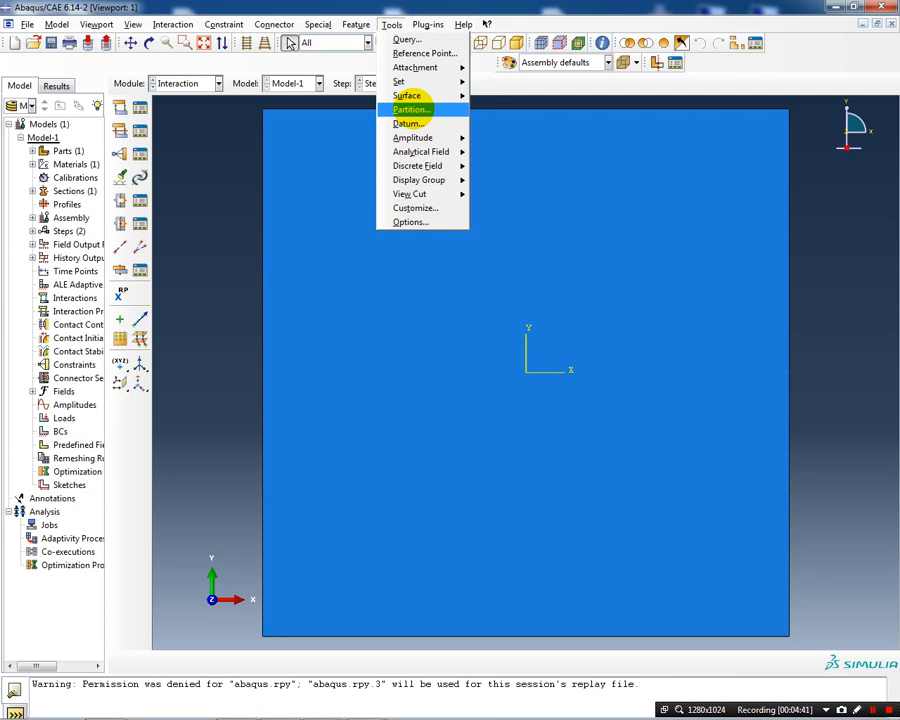
left_click(410, 109)
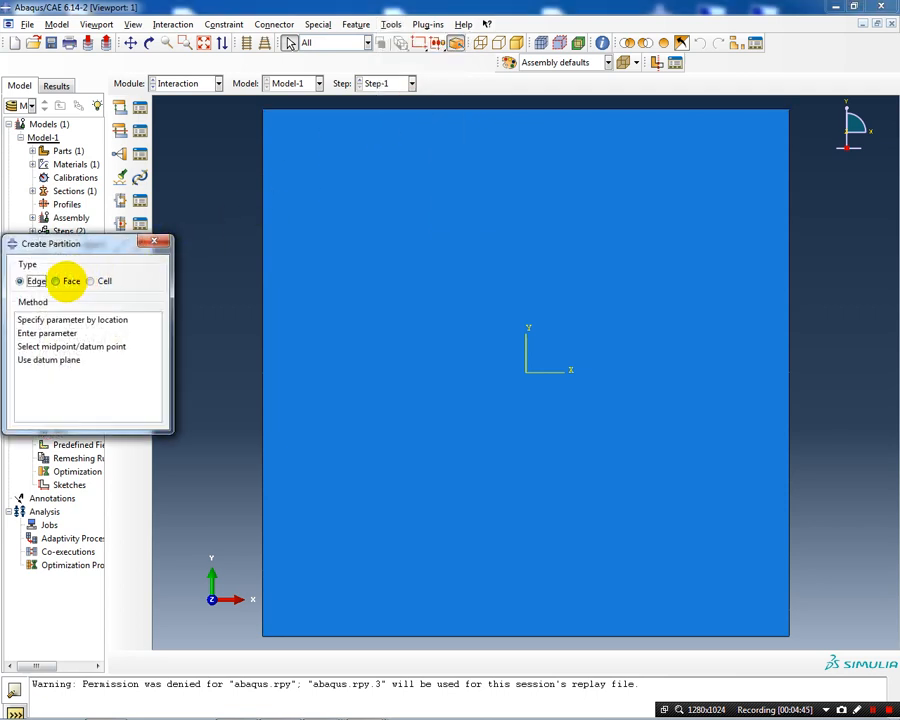
left_click(57, 281)
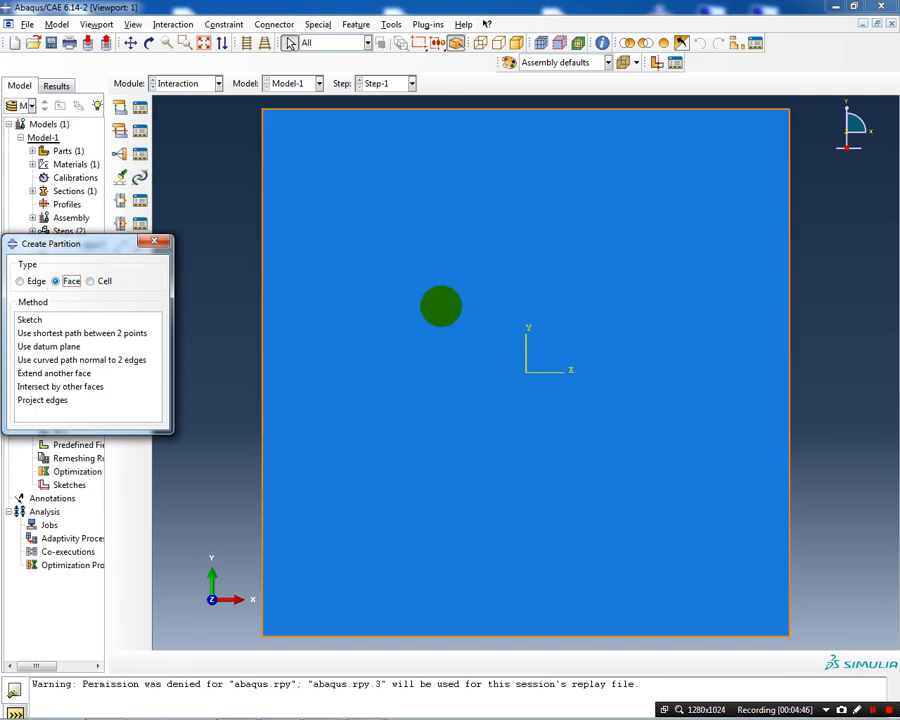
left_click(441, 306)
left_click(113, 334)
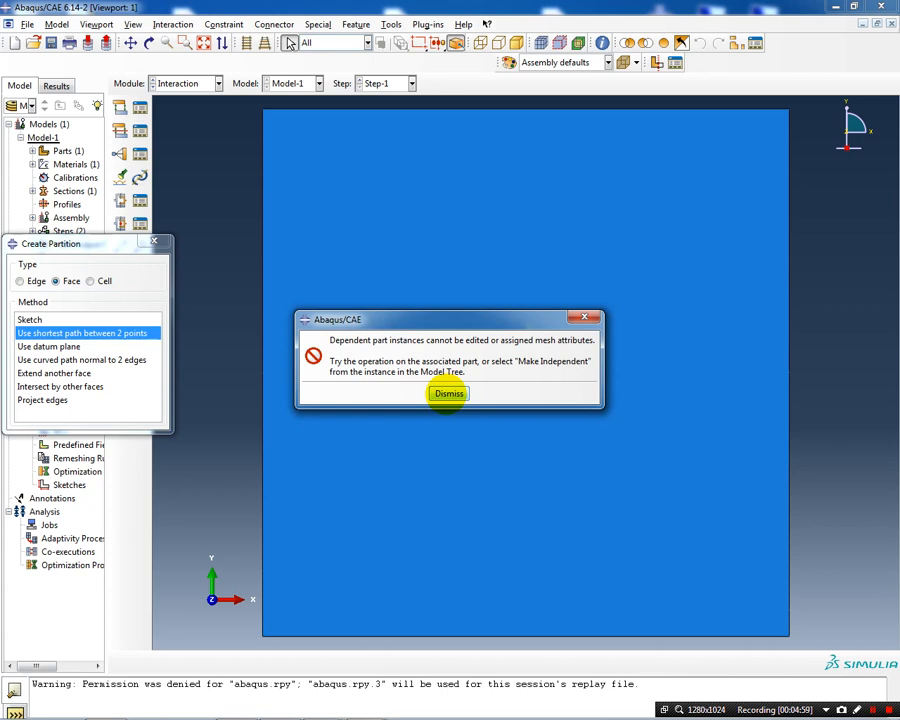
left_click(449, 393)
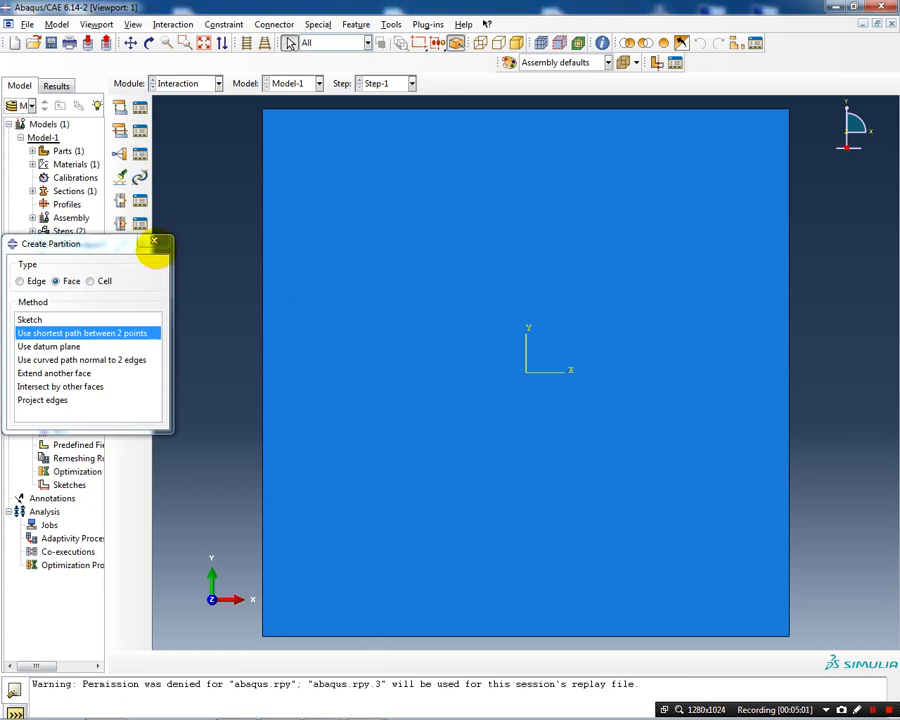
left_click(154, 242)
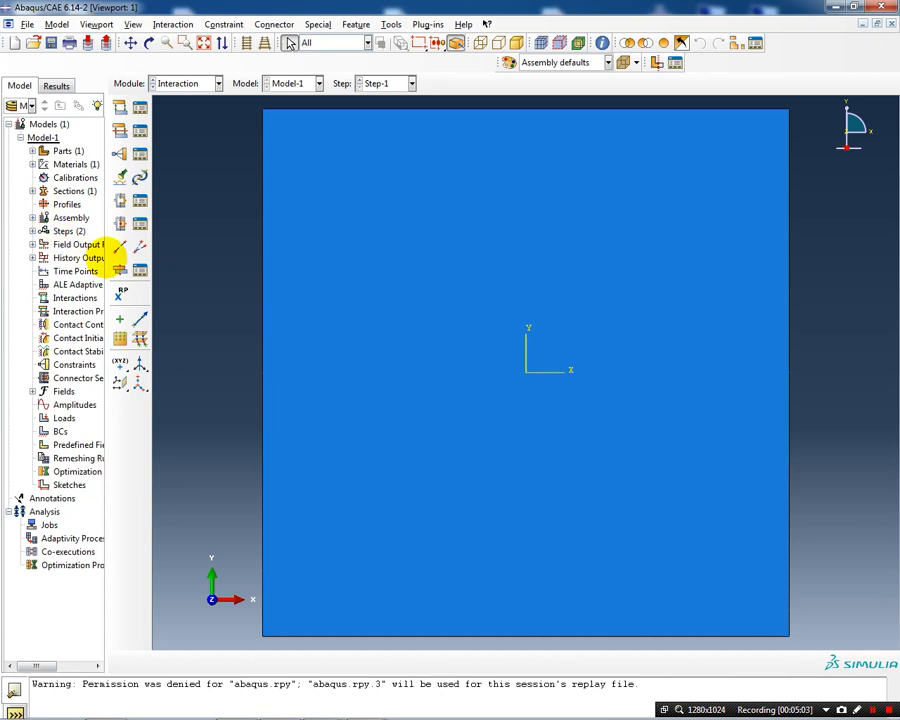
- Make the assembly instance Part-1-1 independent
left_click_drag(106, 258, 185, 246)
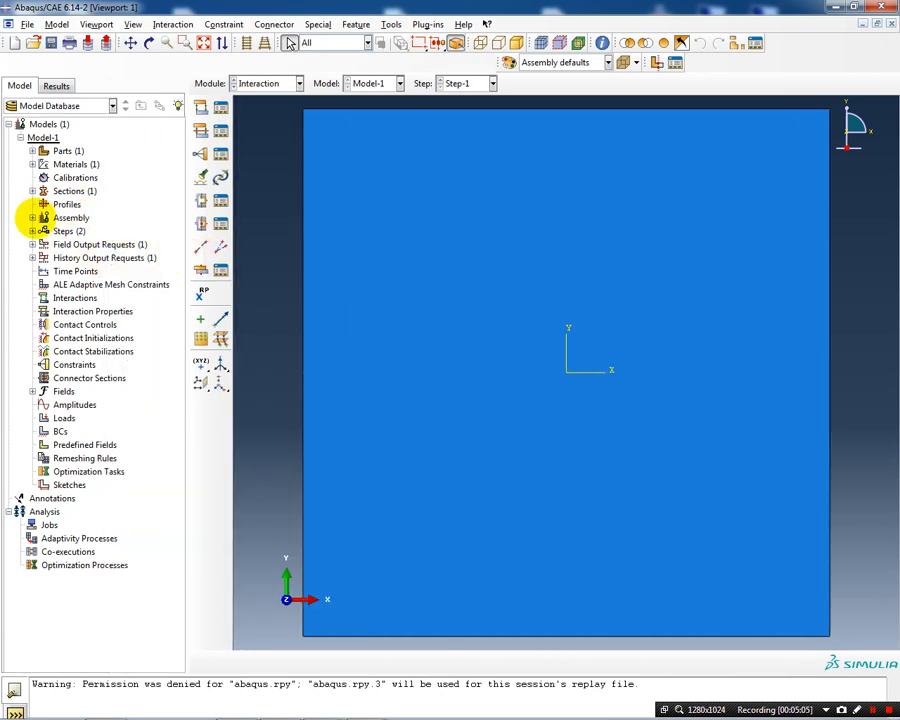
left_click(32, 217)
left_click(44, 230)
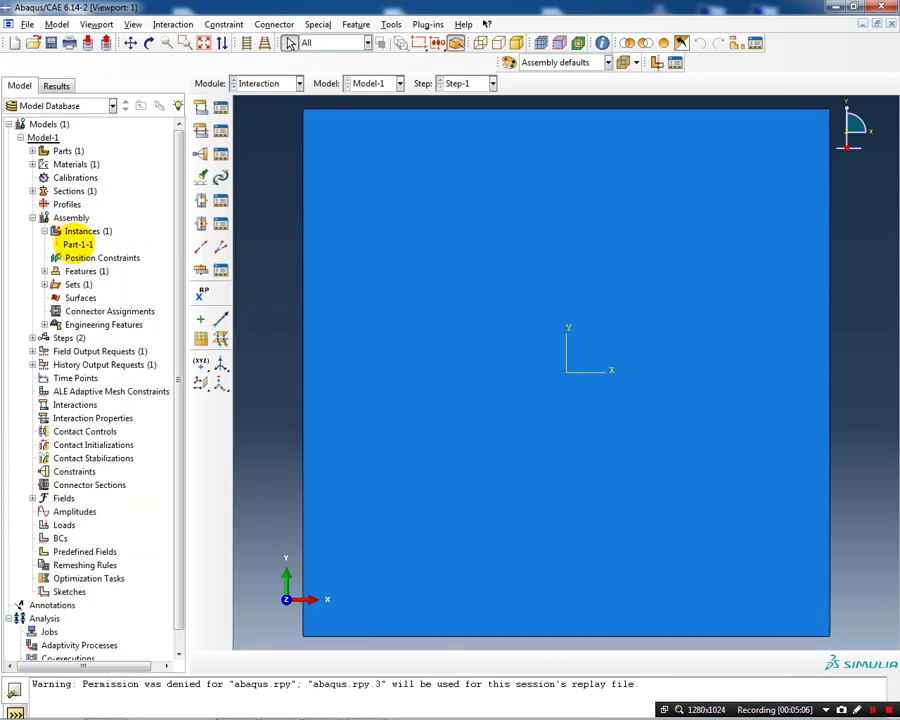
right_click(76, 244)
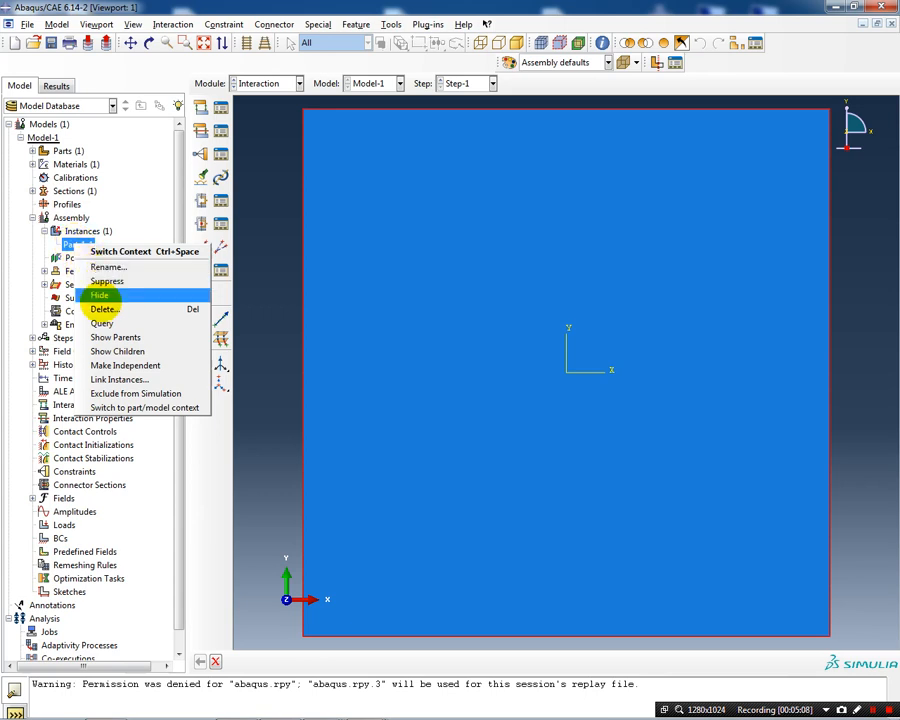
left_click(120, 365)
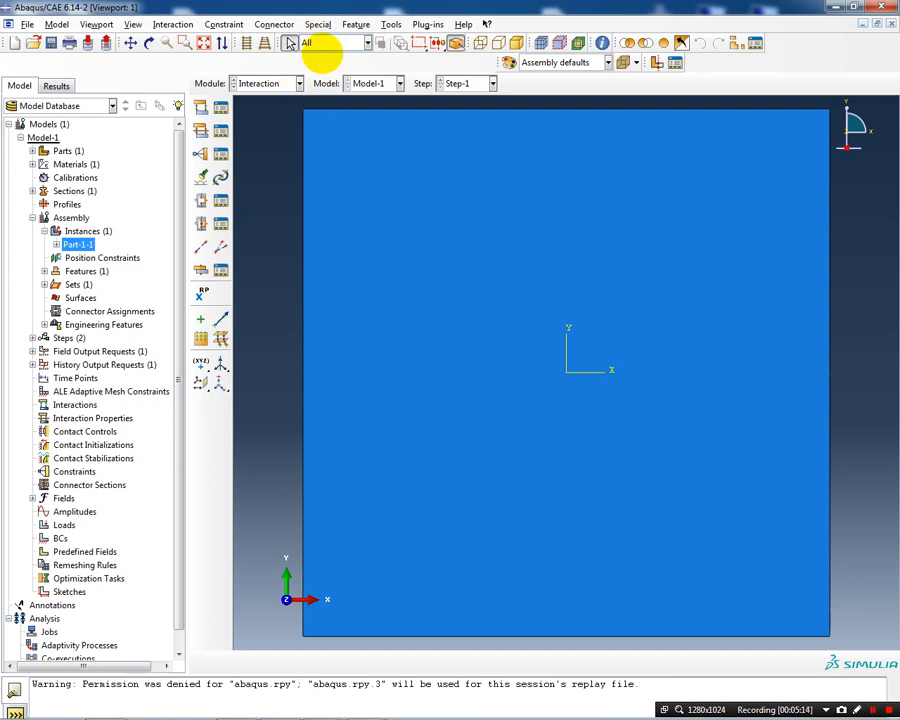
- Partition the plate face by the shortest path between the third selectable points from the top on its left and right edges
left_click(391, 24)
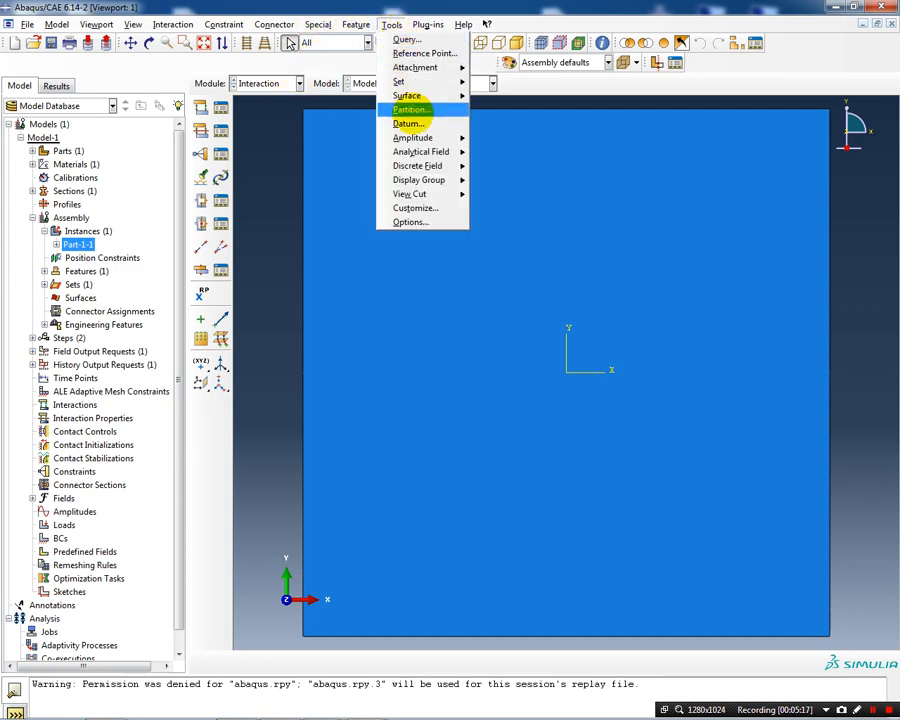
left_click(405, 109)
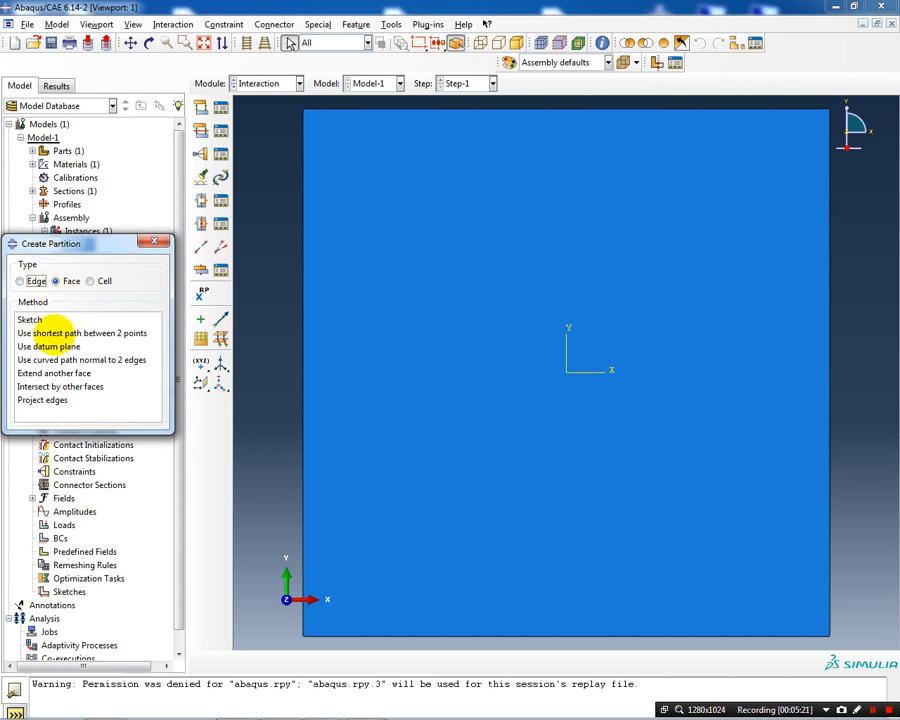
left_click(55, 333)
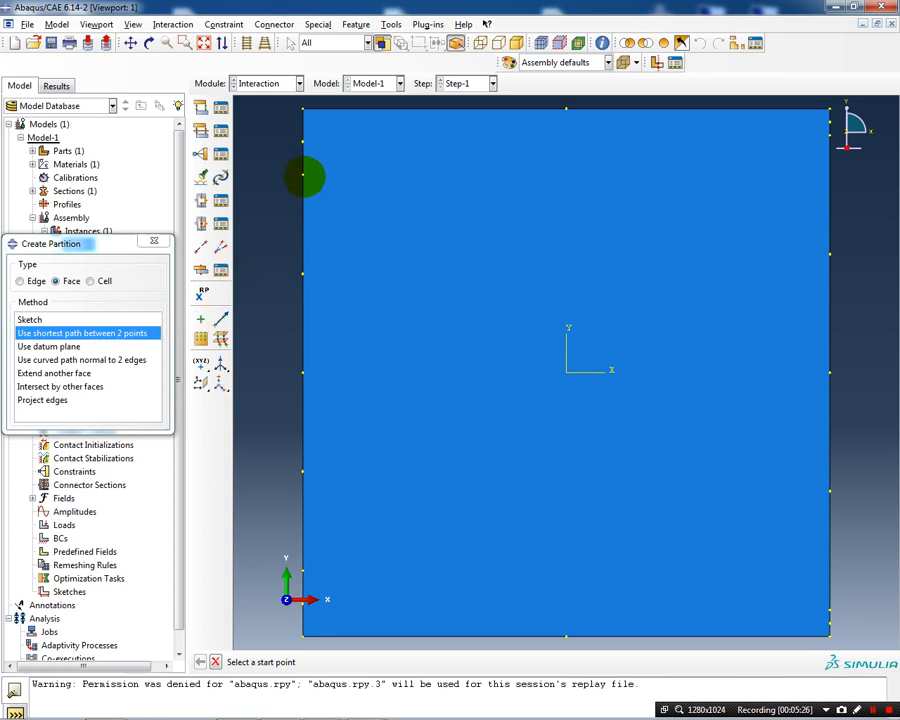
left_click(303, 175)
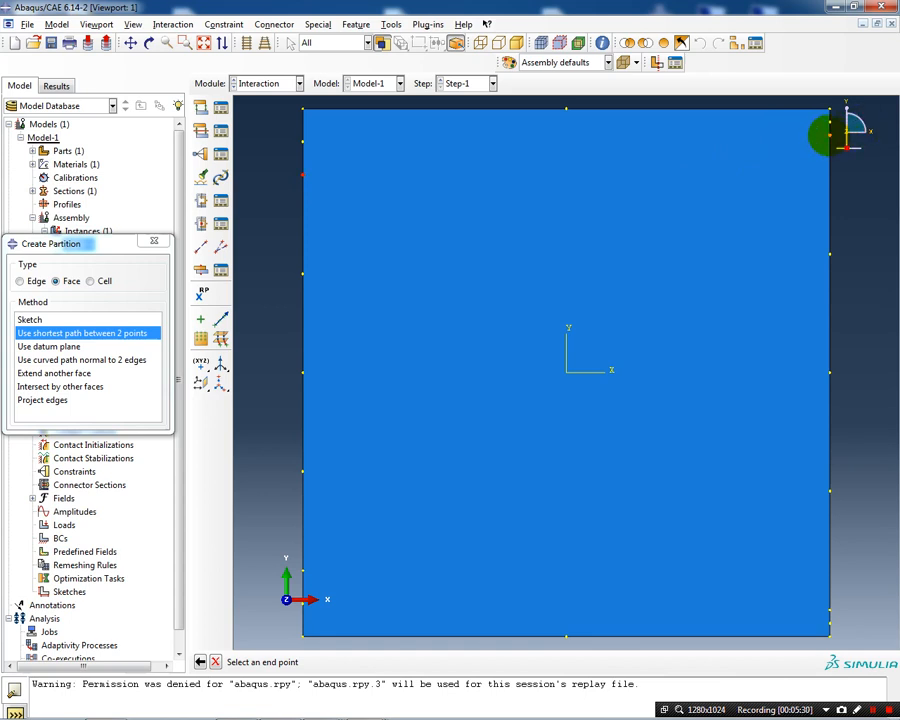
left_click(822, 135)
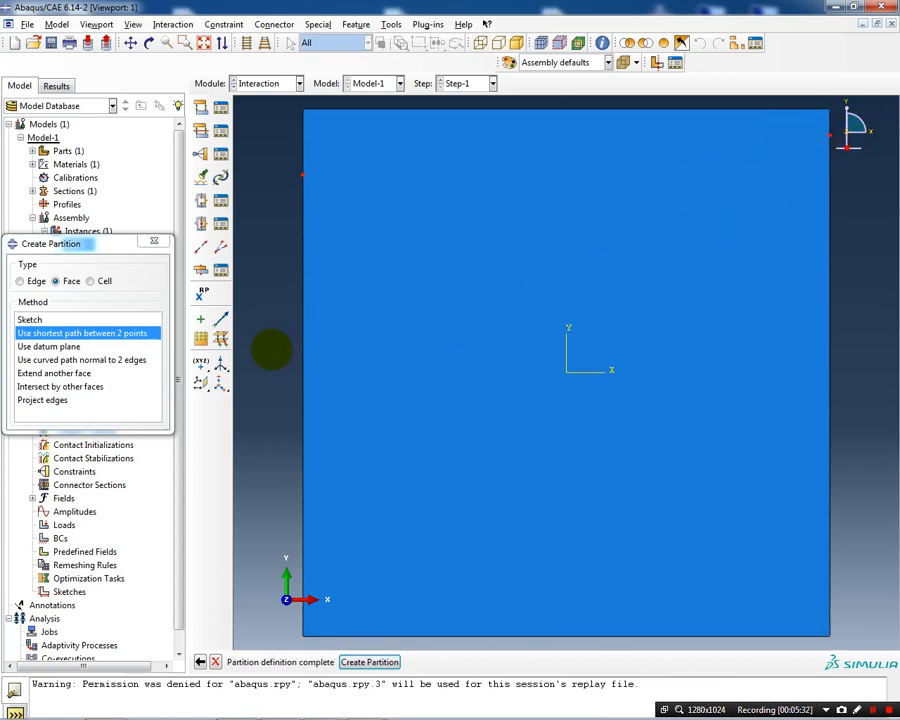
left_click(368, 662)
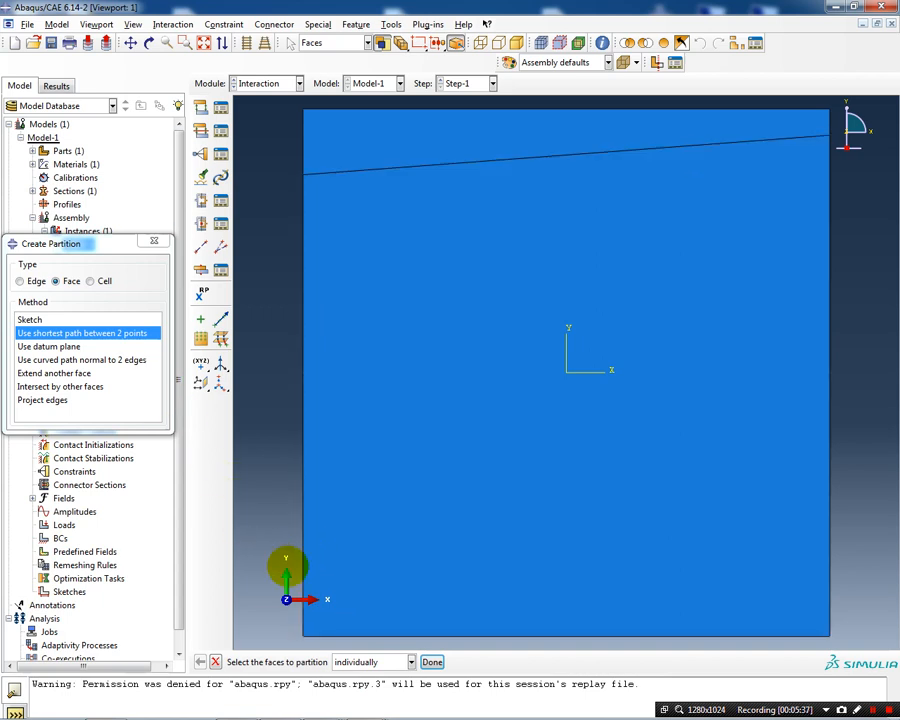
- Partition the large lower face by the shortest path between the third selectable points from the bottom on its left and right edges
left_click(84, 333)
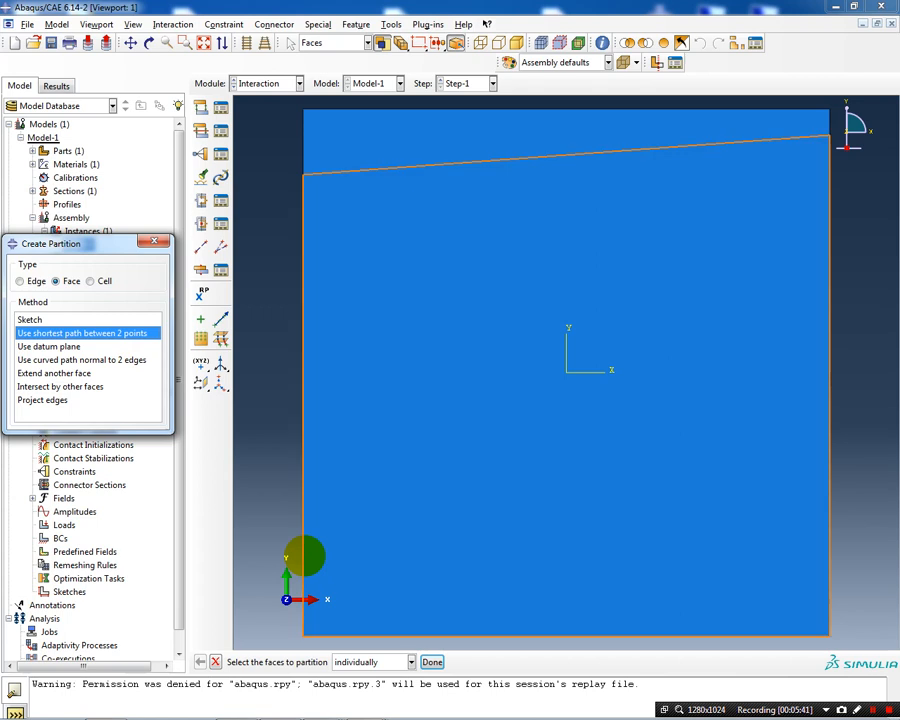
left_click(339, 549)
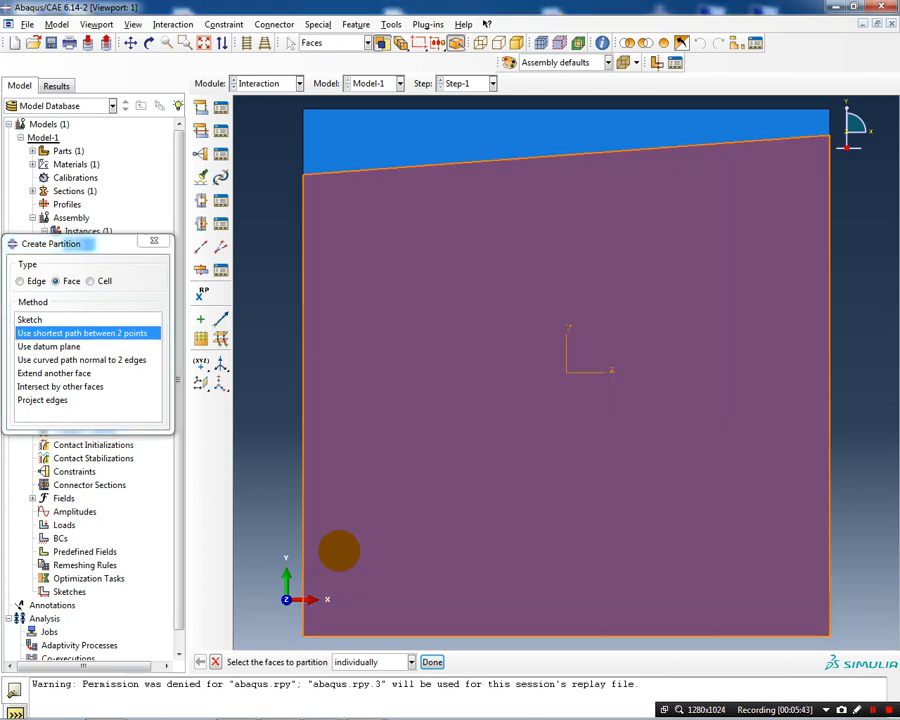
left_click(431, 661)
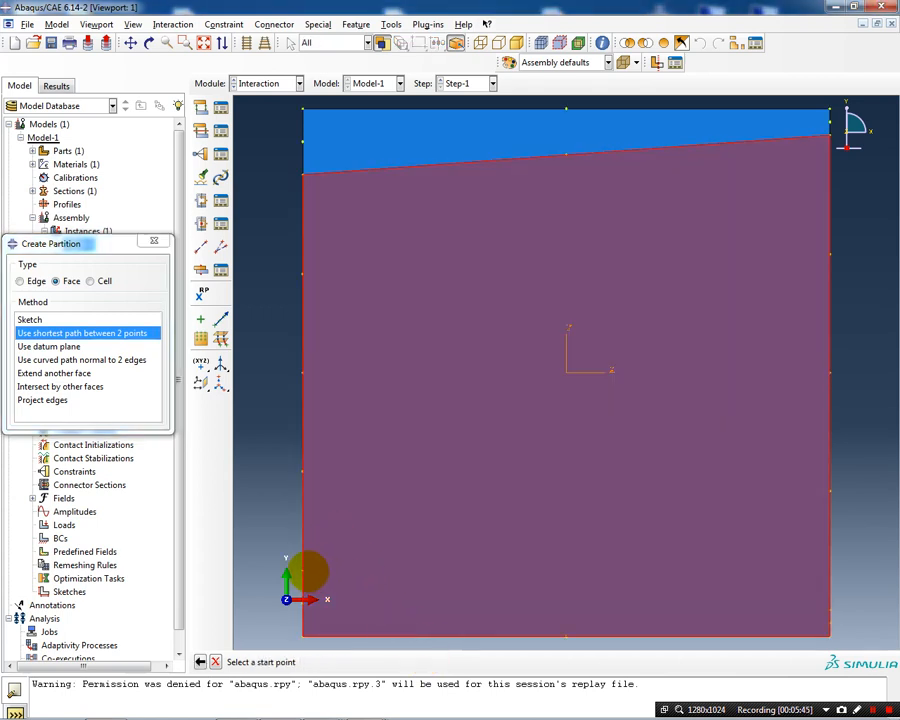
left_click(303, 571)
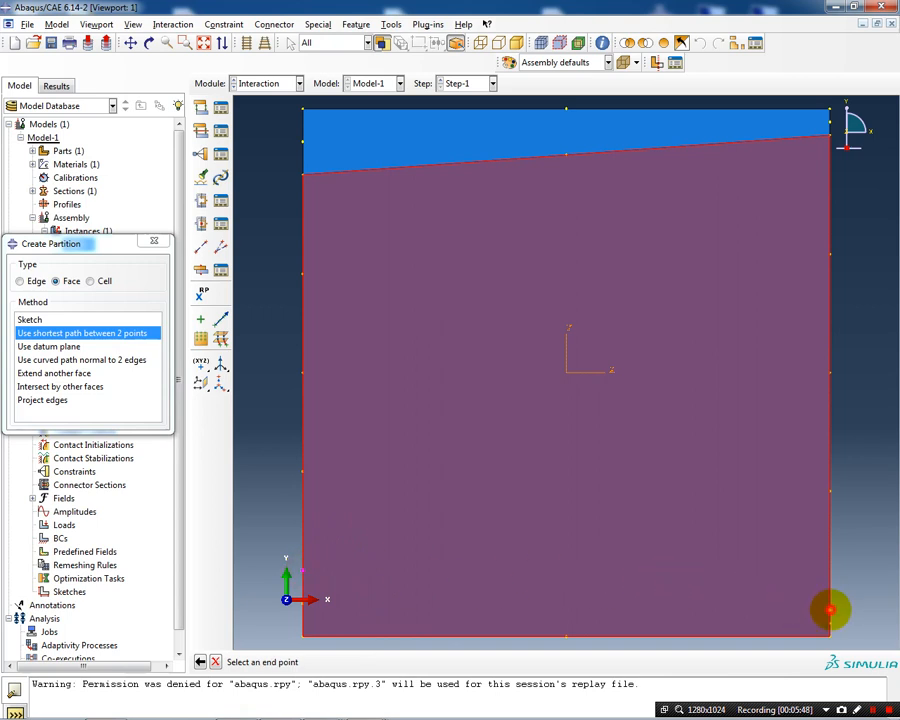
left_click(831, 609)
left_click(388, 661)
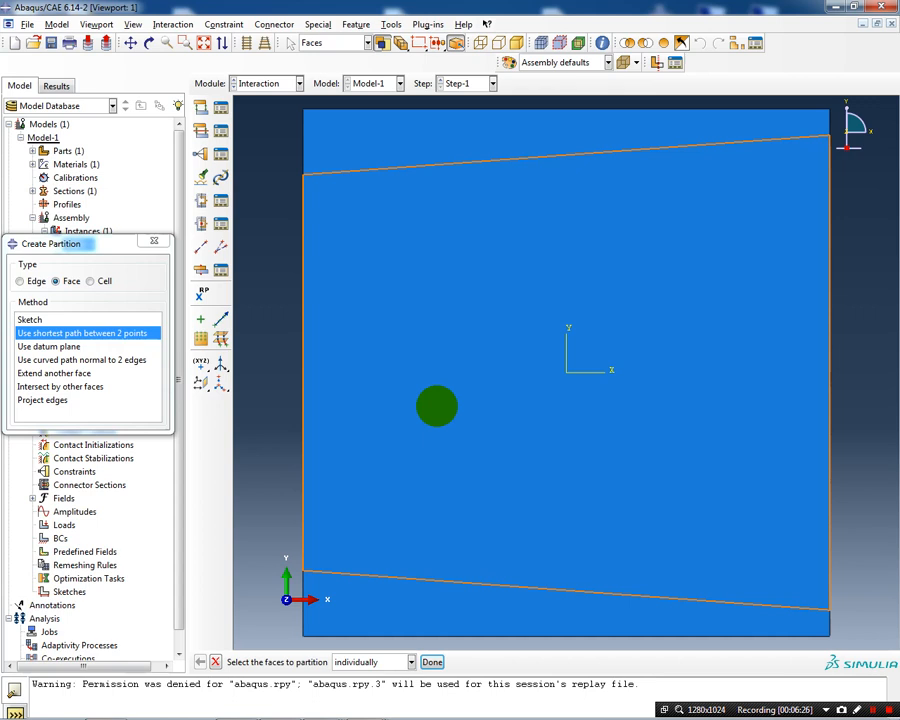
left_click(154, 241)
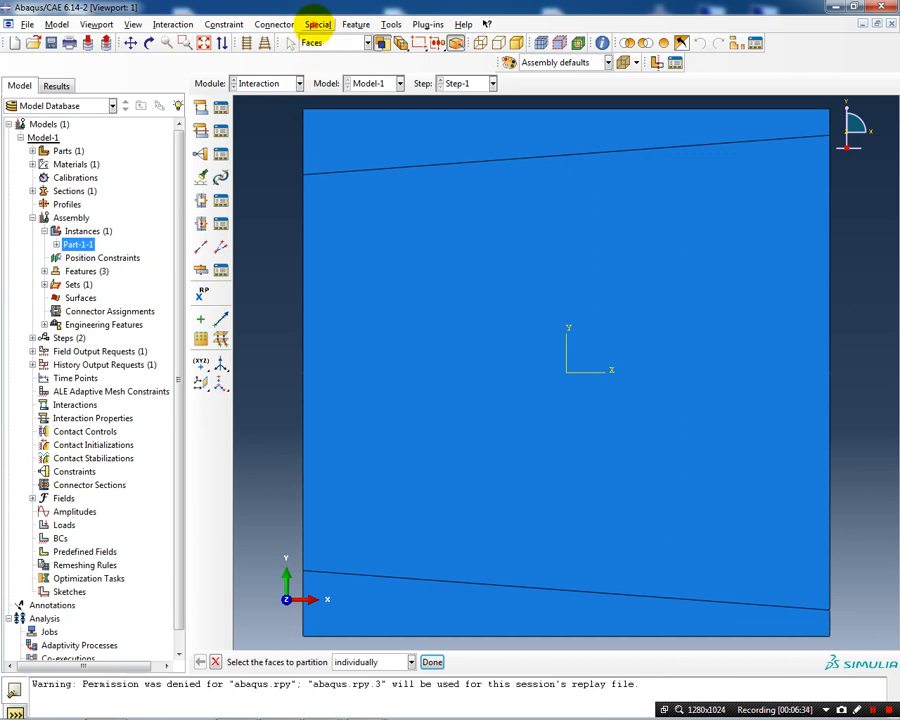
- Create an XFEM crack named Crack-1 with the middle partitioned face as its geometric-face domain, leaving the crack location unspecified
left_click(317, 24)
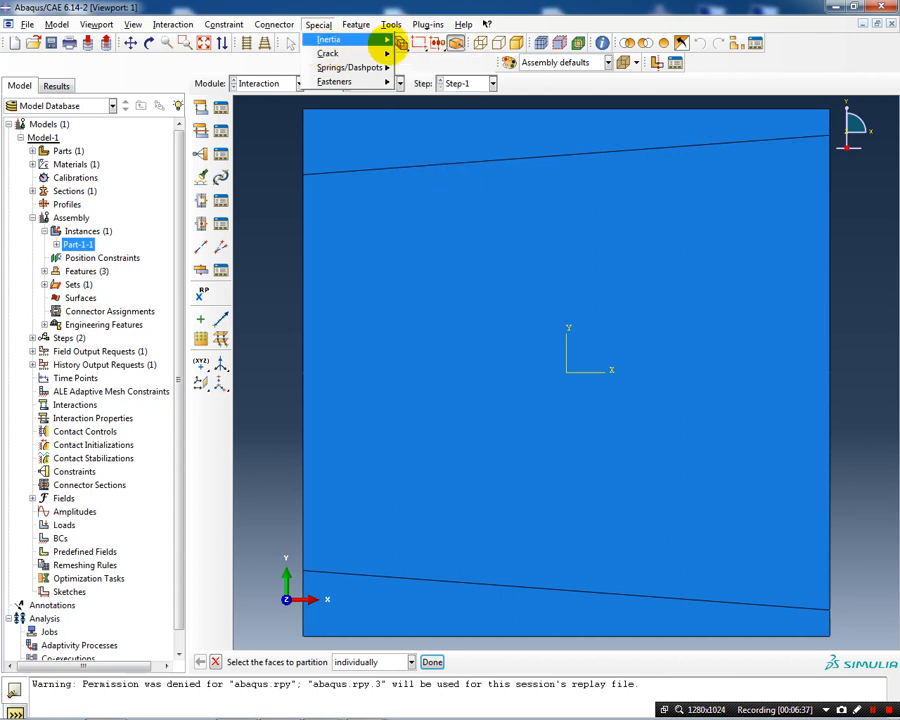
mouse_move(360, 53)
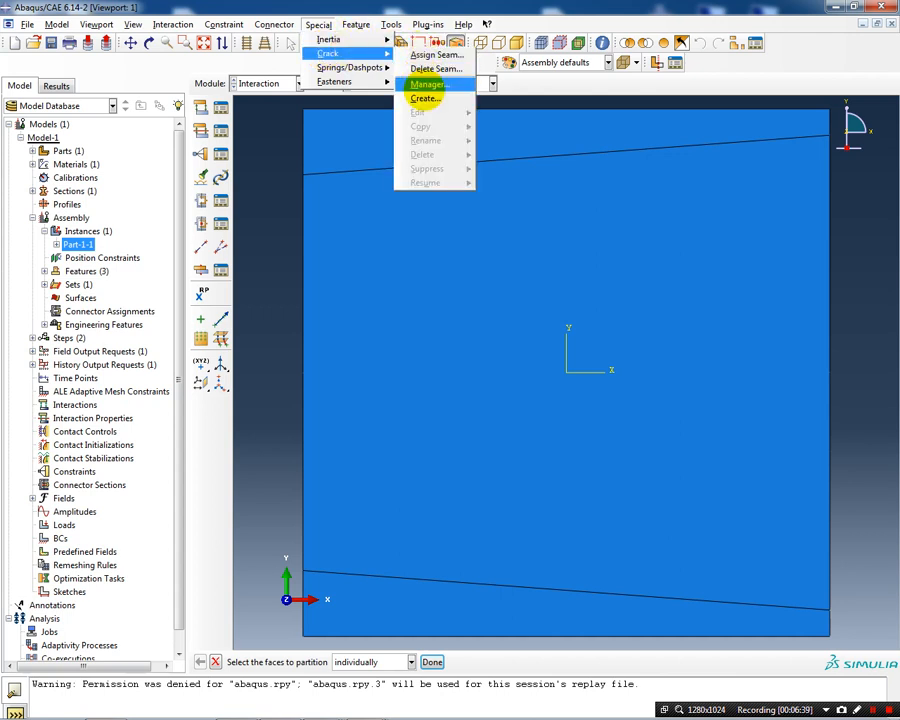
left_click(424, 97)
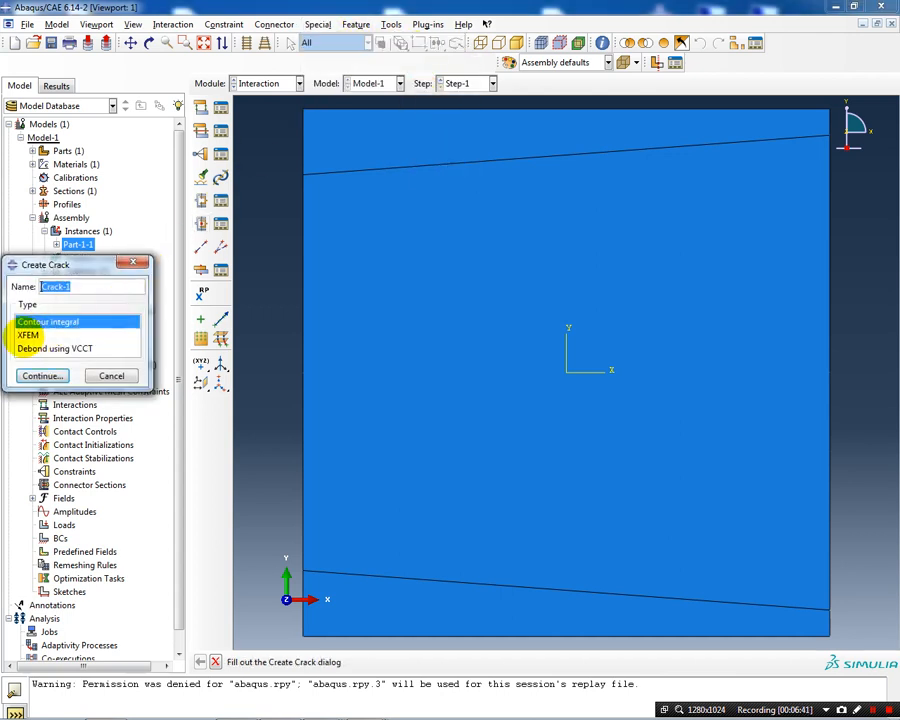
left_click(28, 335)
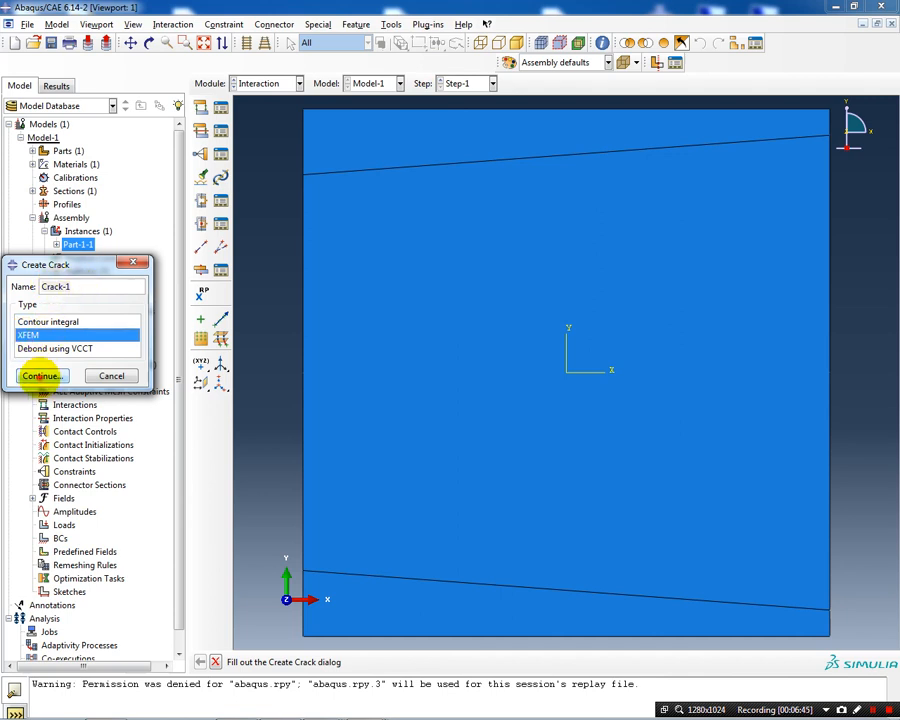
left_click(40, 375)
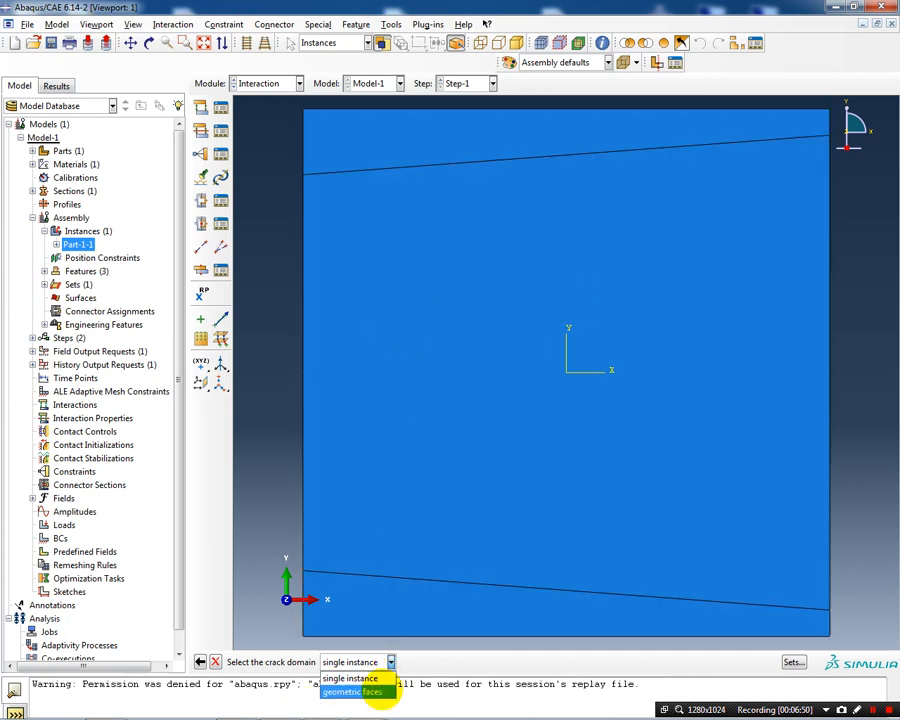
left_click(381, 691)
left_click(405, 336)
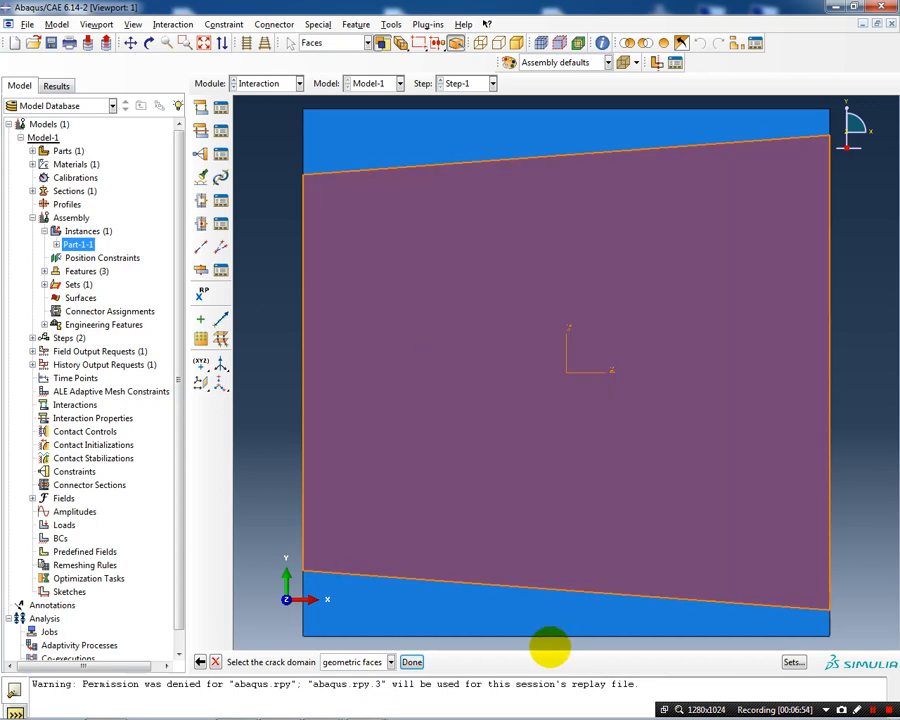
left_click(412, 662)
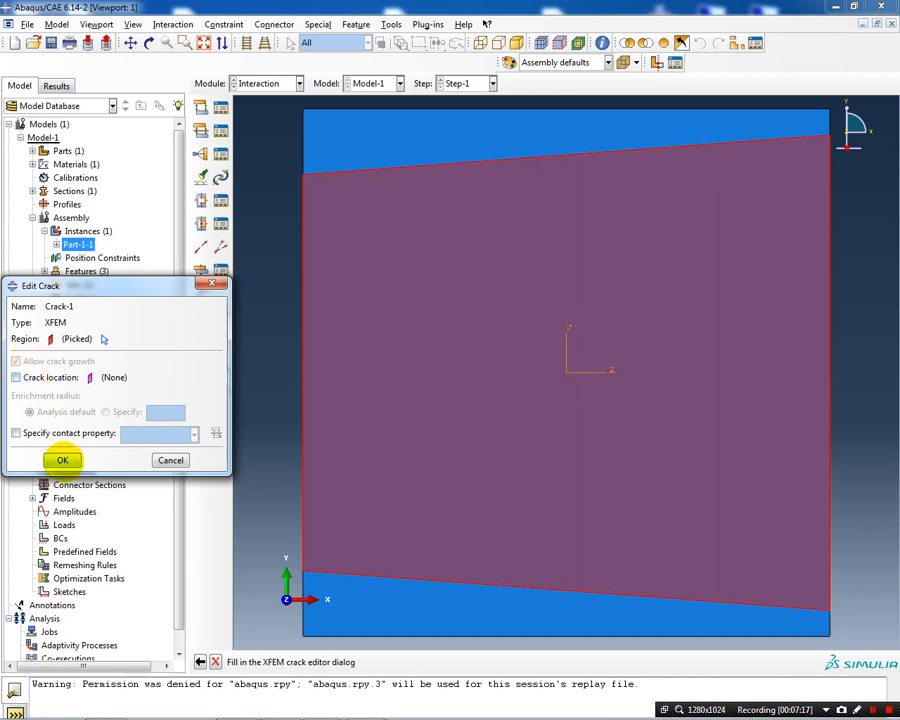
left_click(62, 460)
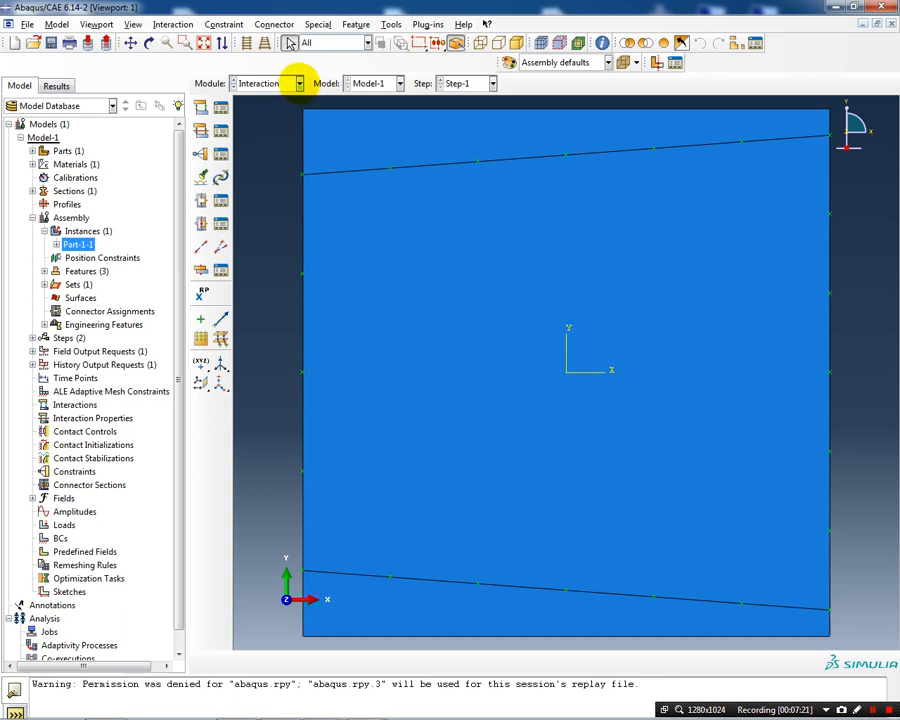
- Switch to the Load module and apply a uniform pressure of negative magnitude to the plate's top edge in Step-1
left_click(298, 83)
left_click(285, 166)
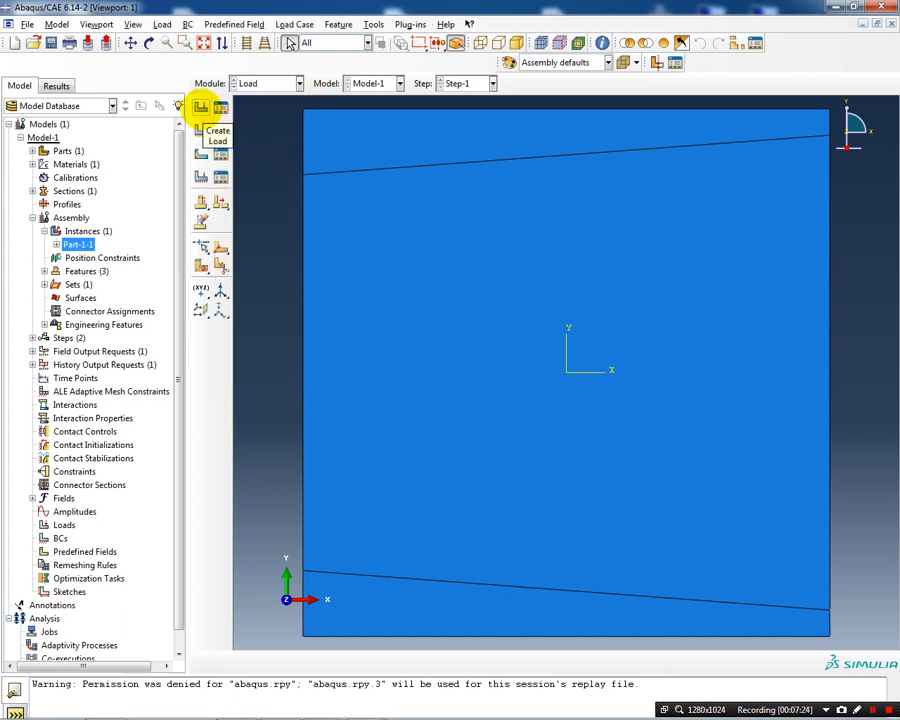
left_click(201, 106)
left_click(137, 427)
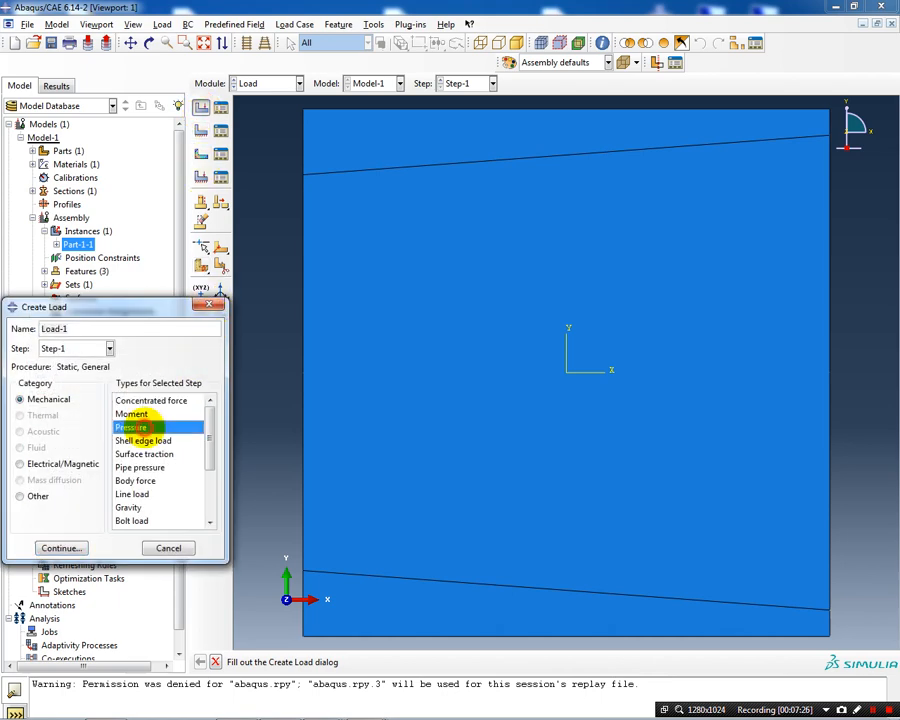
left_click(75, 548)
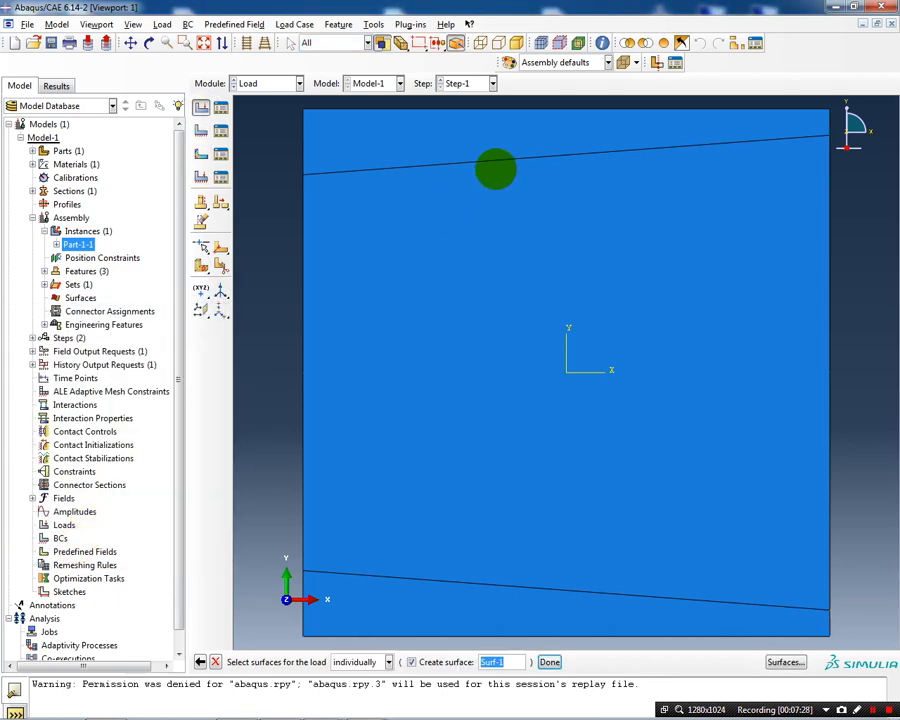
left_click(490, 109)
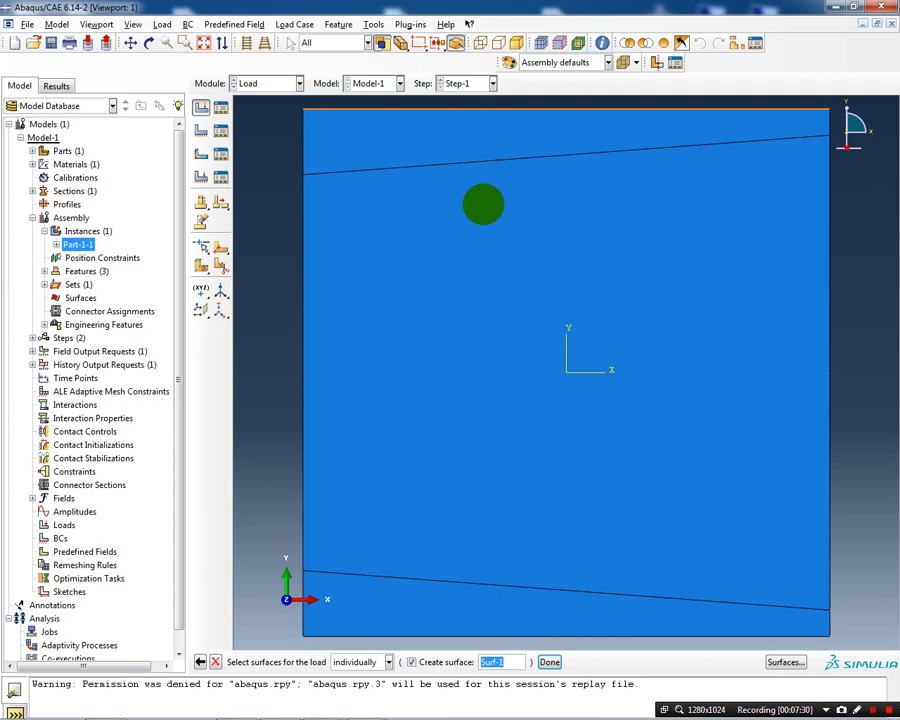
left_click(549, 661)
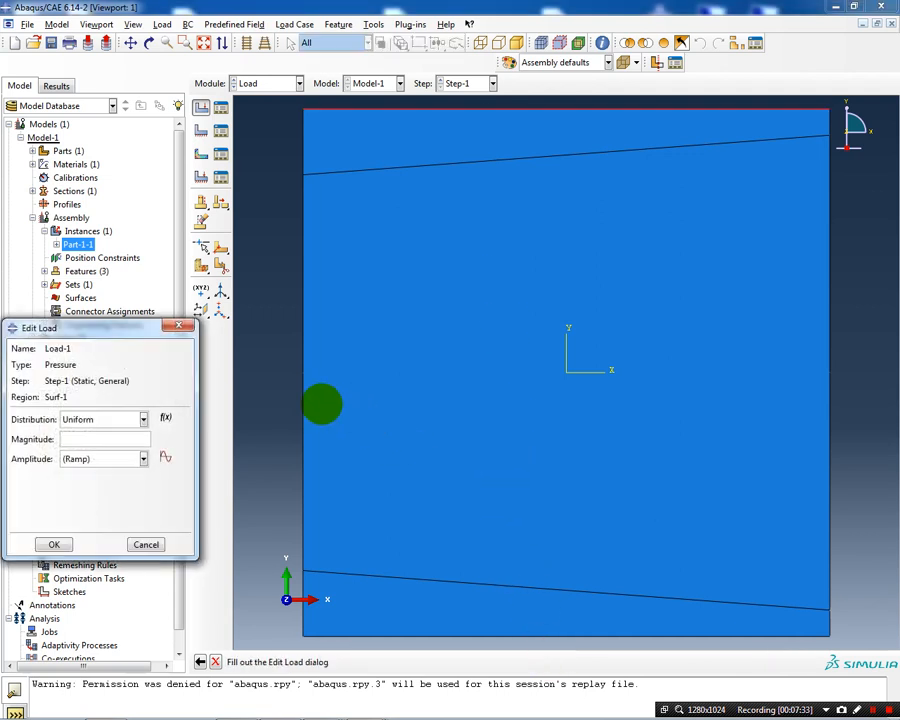
left_click(104, 441)
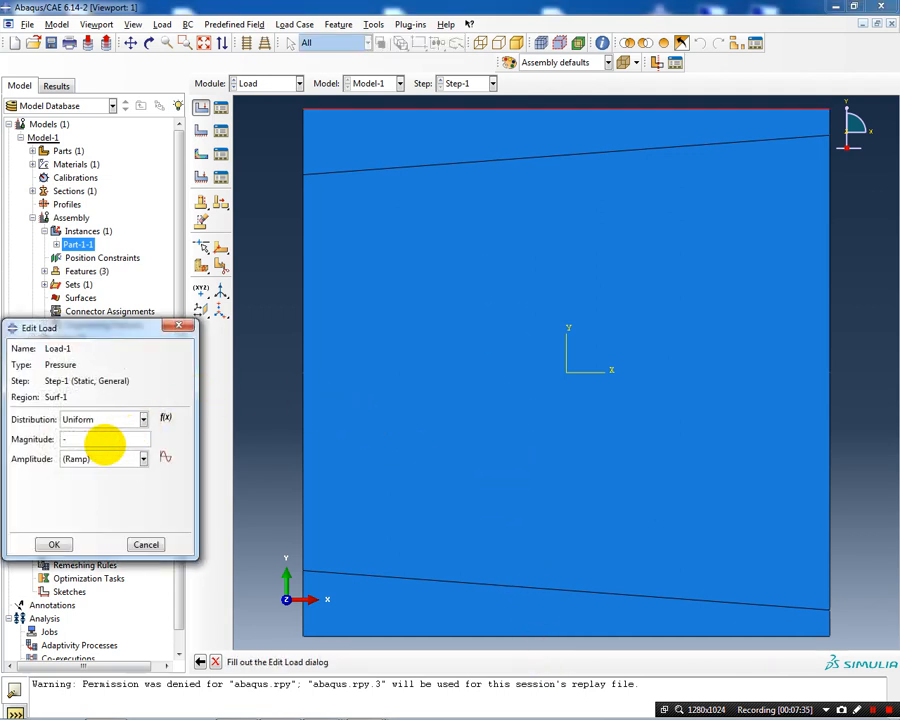
left_click(54, 543)
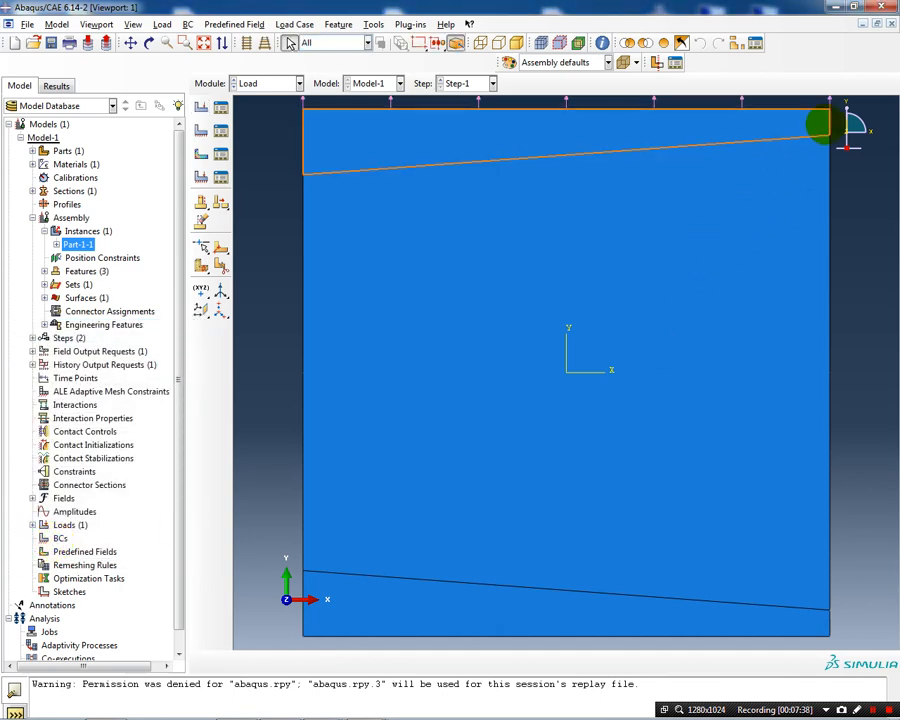
- Apply a uniform pressure of -50 in Step-1 to the two upper segments of the plate's right edge, down to its midpoint
left_click(201, 107)
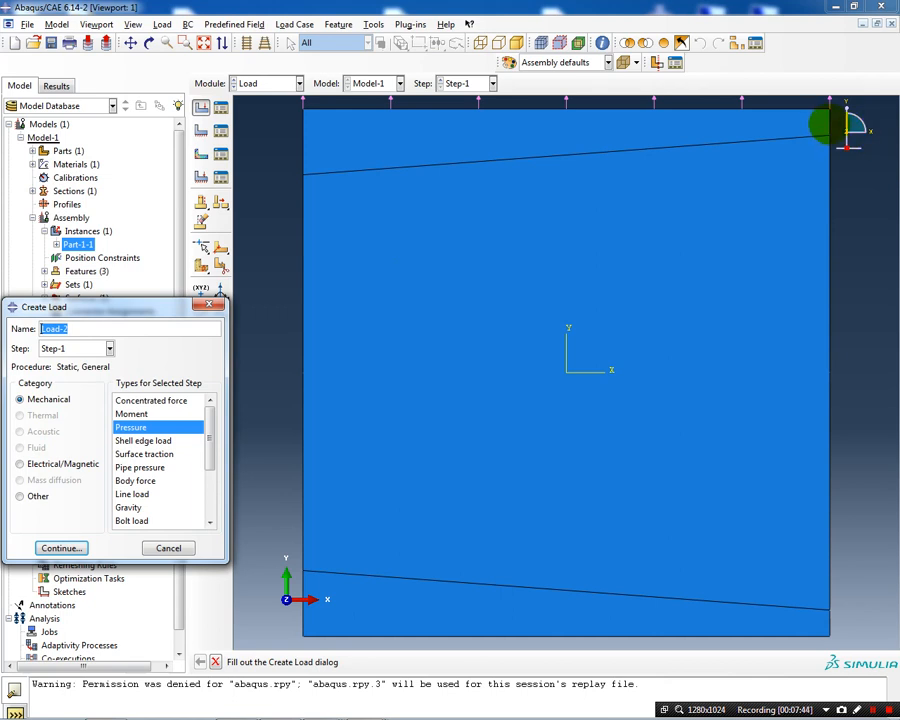
left_click(61, 548)
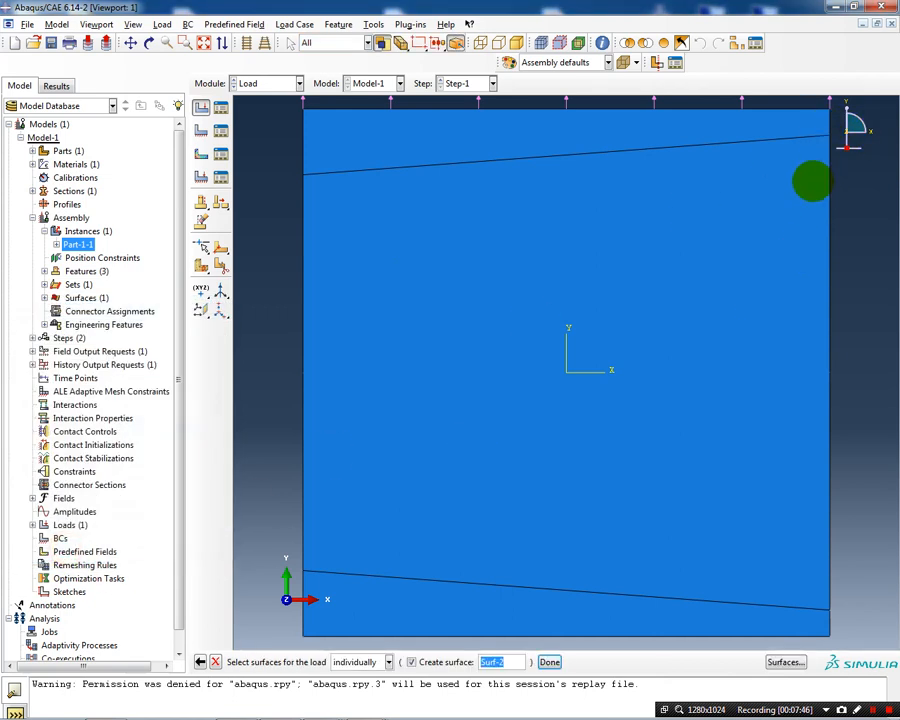
left_click(829, 119)
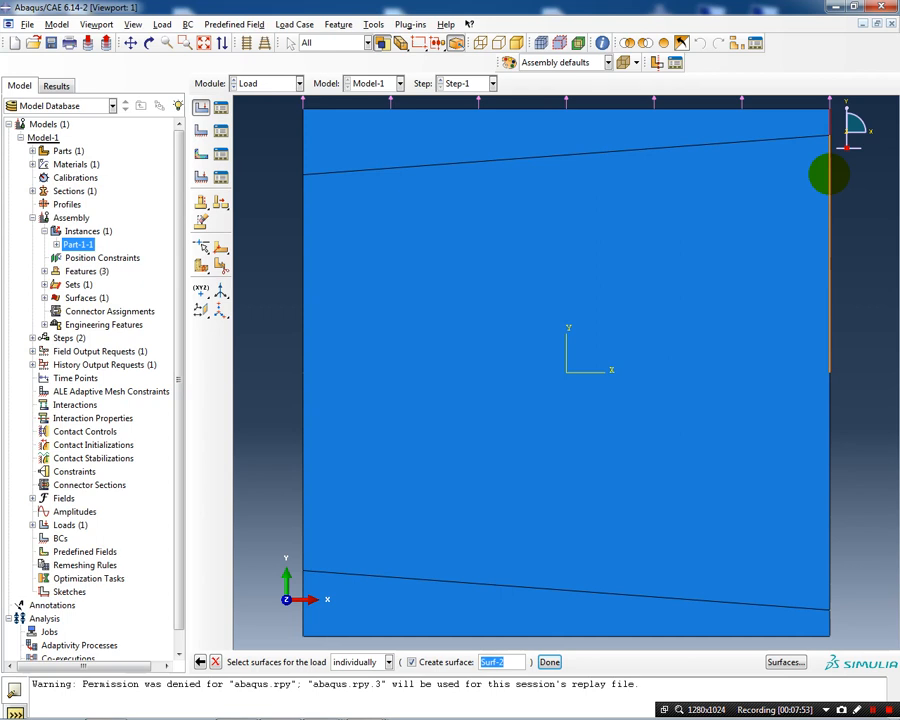
left_click(829, 175, "shift")
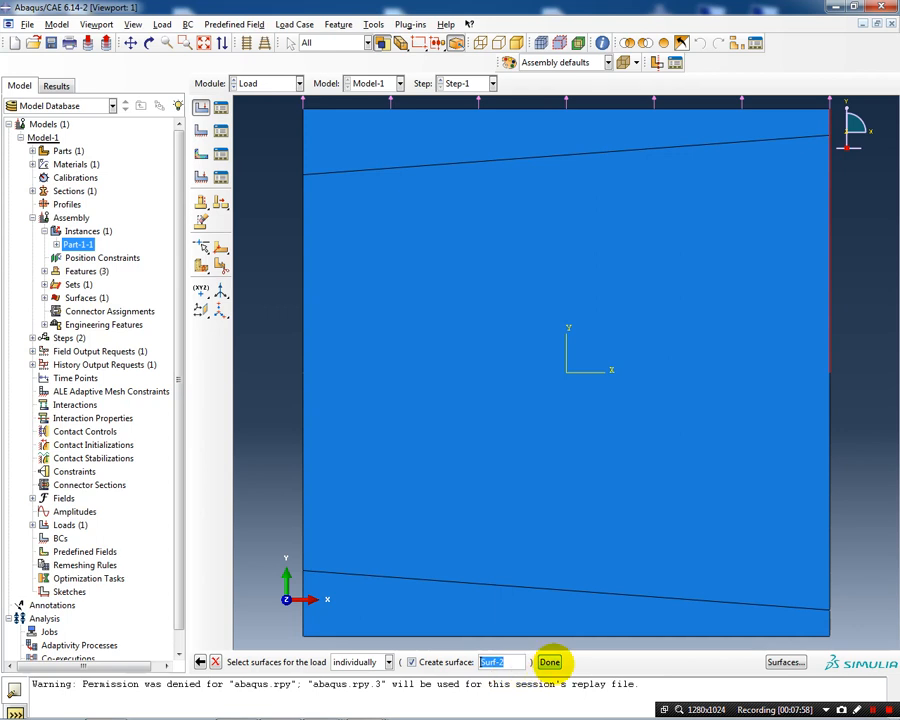
left_click(550, 662)
left_click(116, 440)
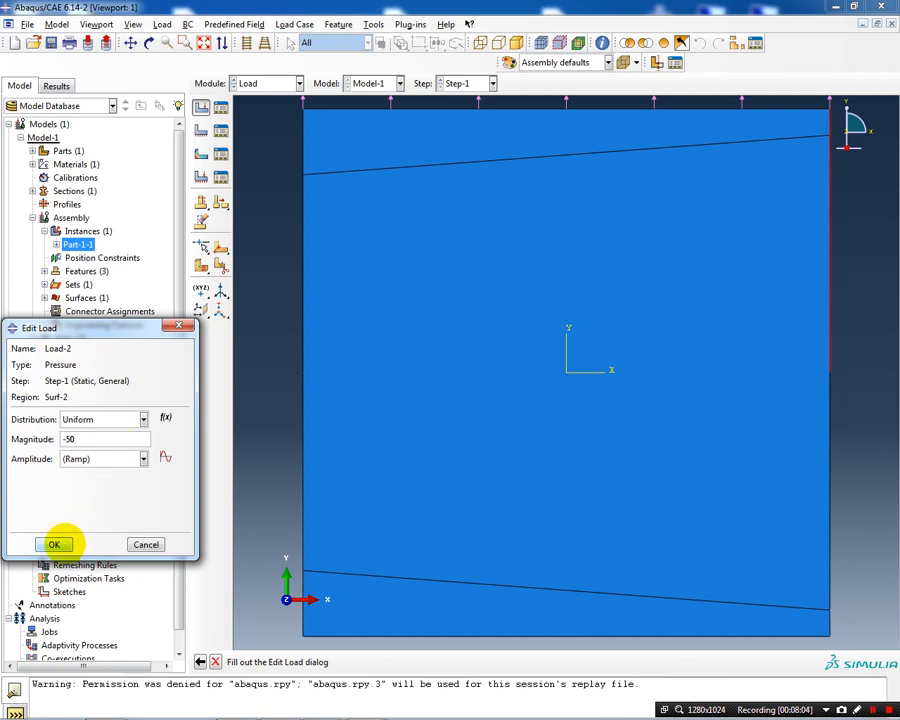
left_click(54, 544)
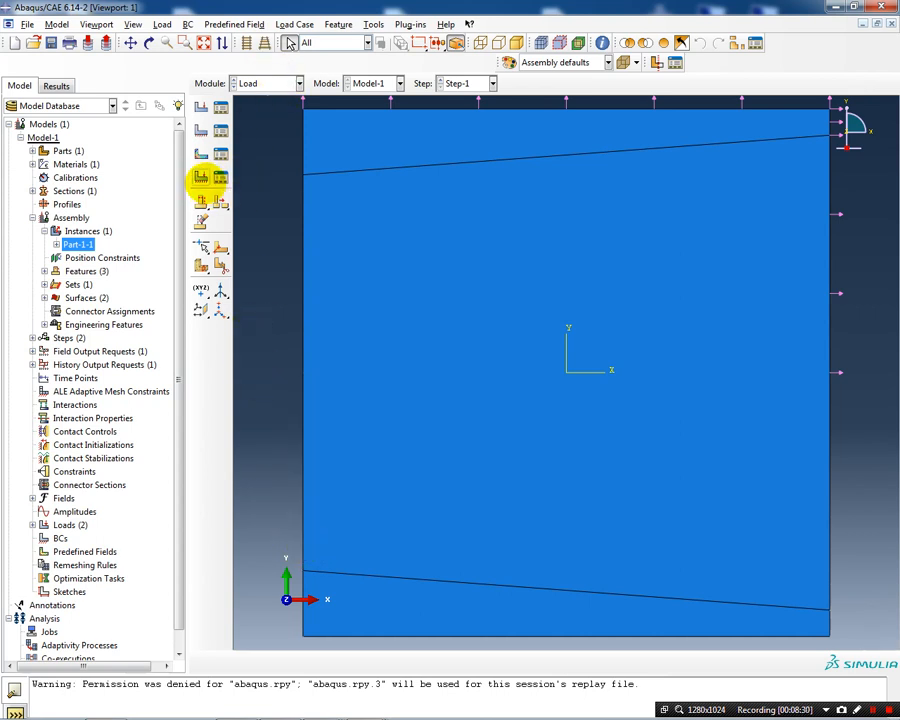
- Create a Symmetry/Antisymmetry/Encastre boundary condition in Step-1 that fixes the plate's bottom edge with ENCASTRE
left_click(201, 177)
left_click(450, 406)
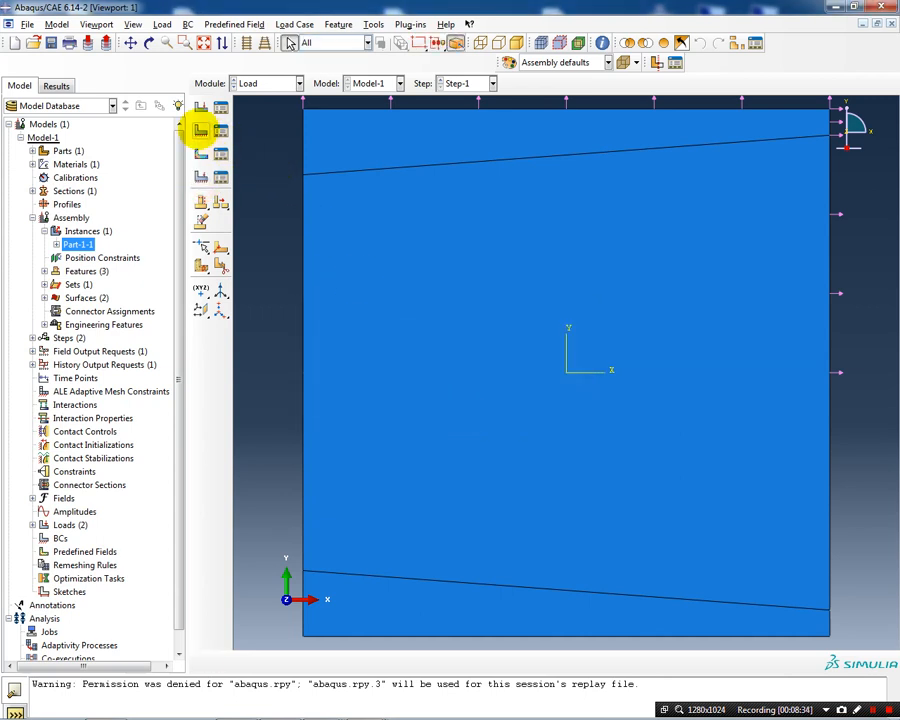
left_click(201, 130)
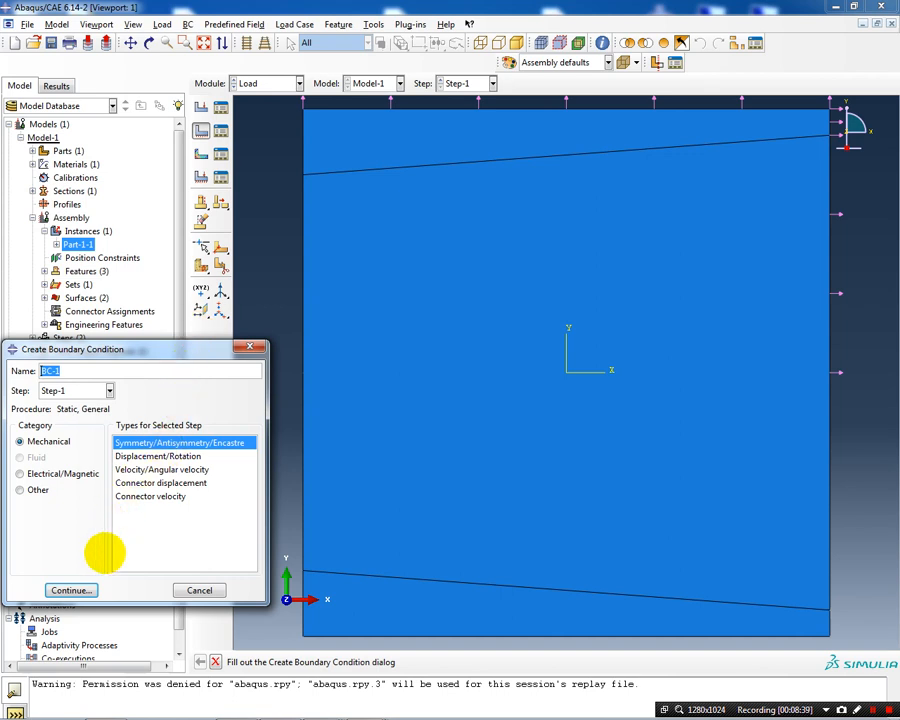
left_click(72, 589)
left_click(516, 634)
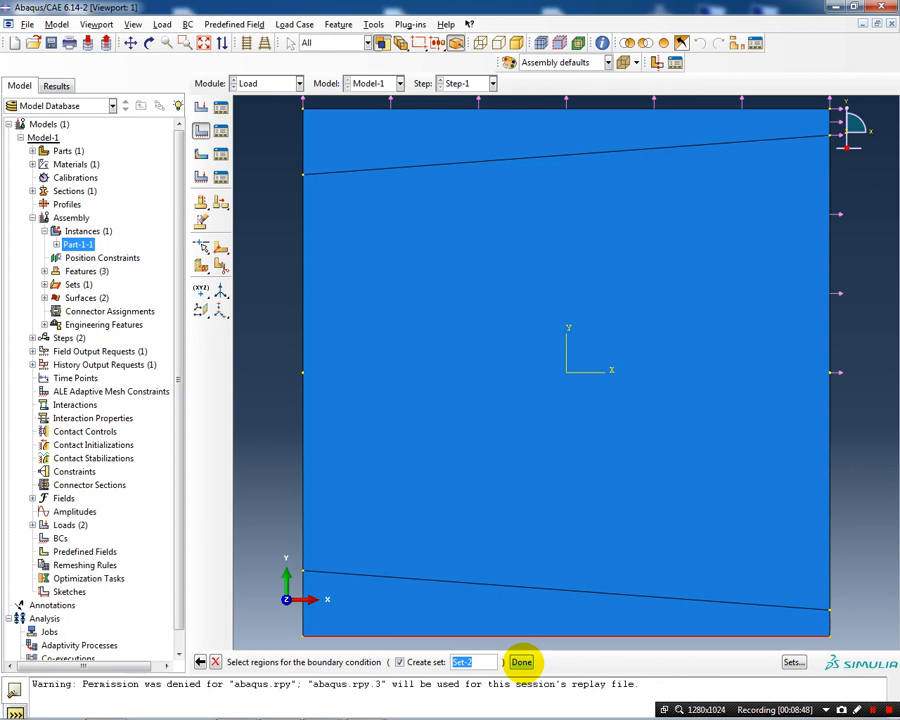
left_click(521, 662)
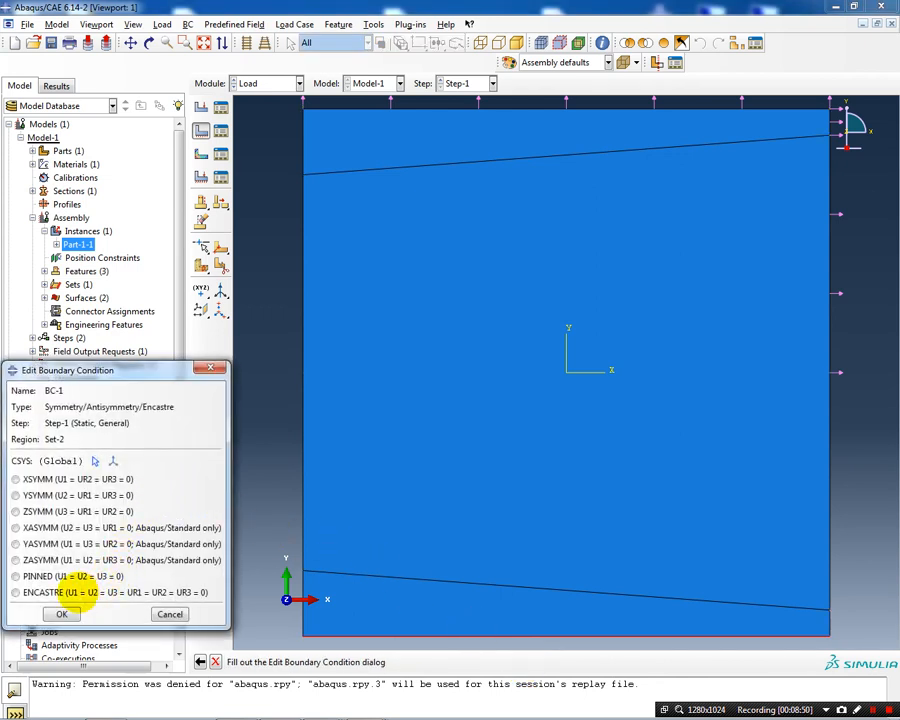
left_click(18, 592)
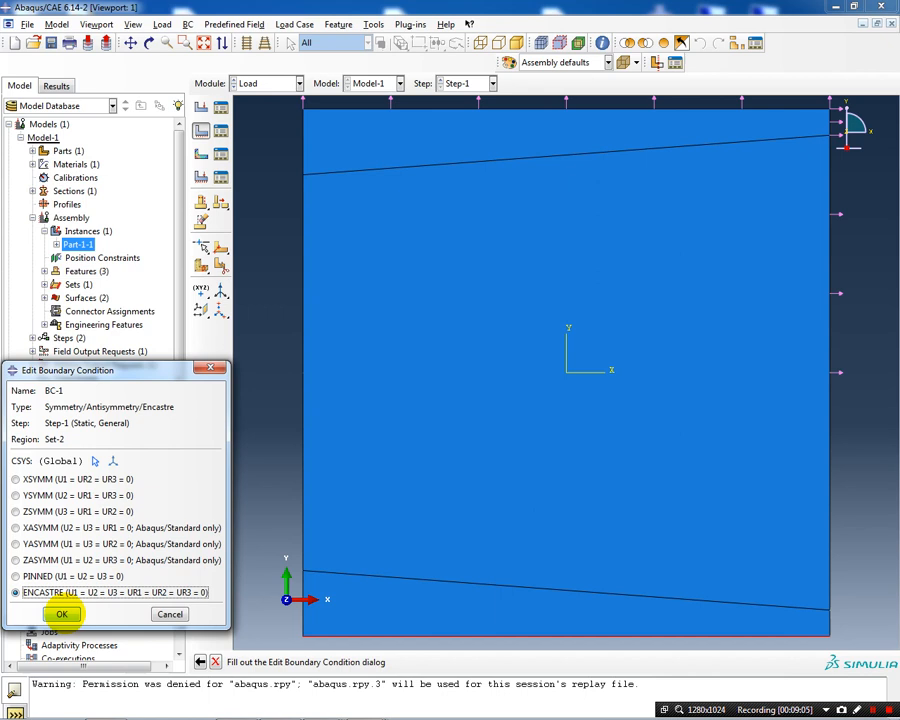
left_click(62, 614)
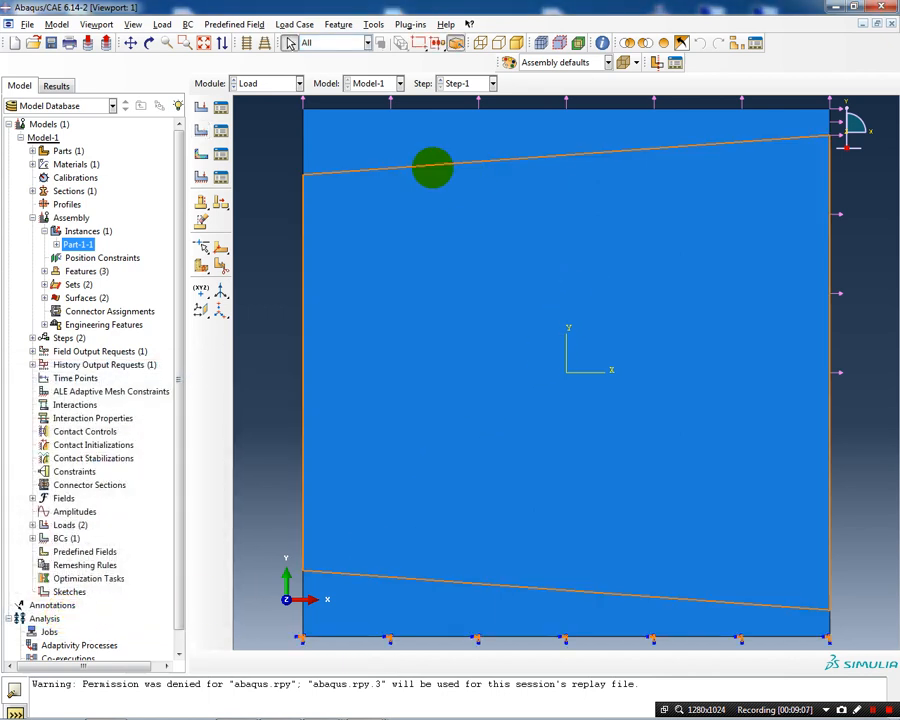
- Switch to the Mesh module
left_click(298, 84)
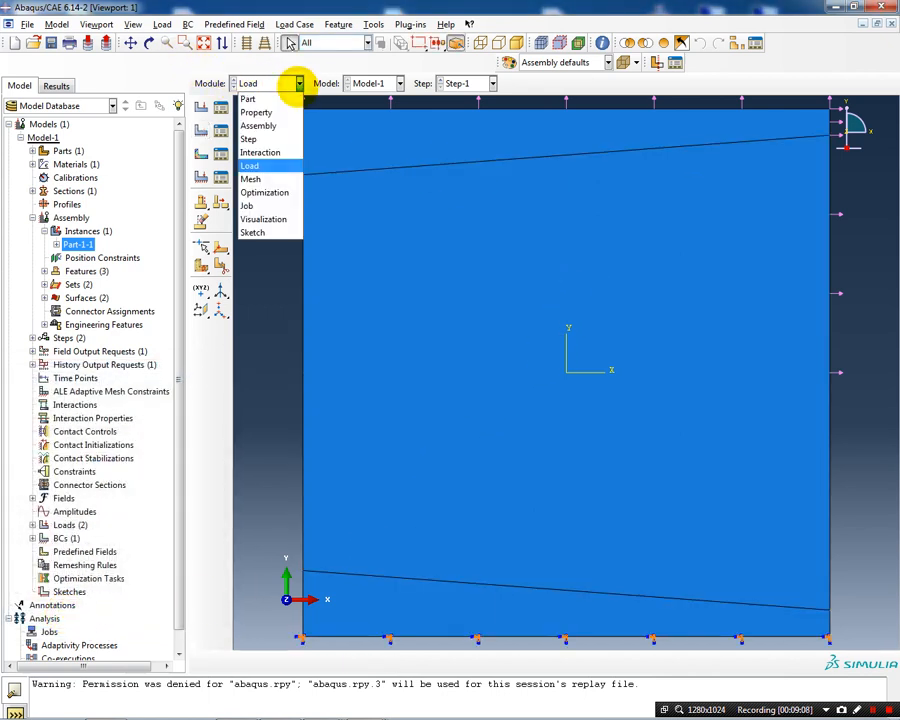
left_click(281, 179)
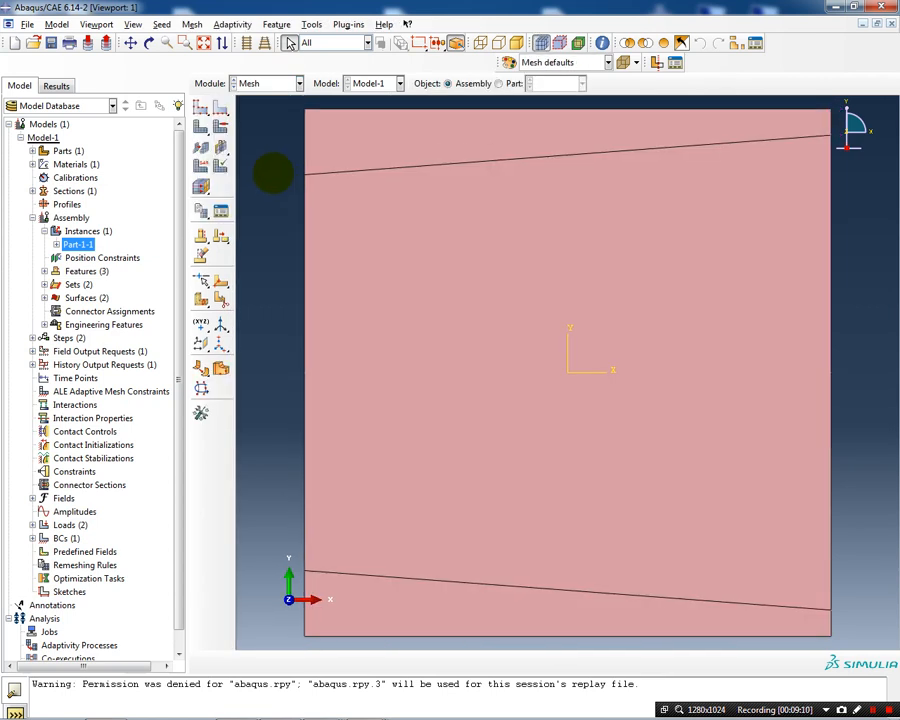
- Seed the part instance with an approximate global size of 5 and mesh it
left_click(200, 107)
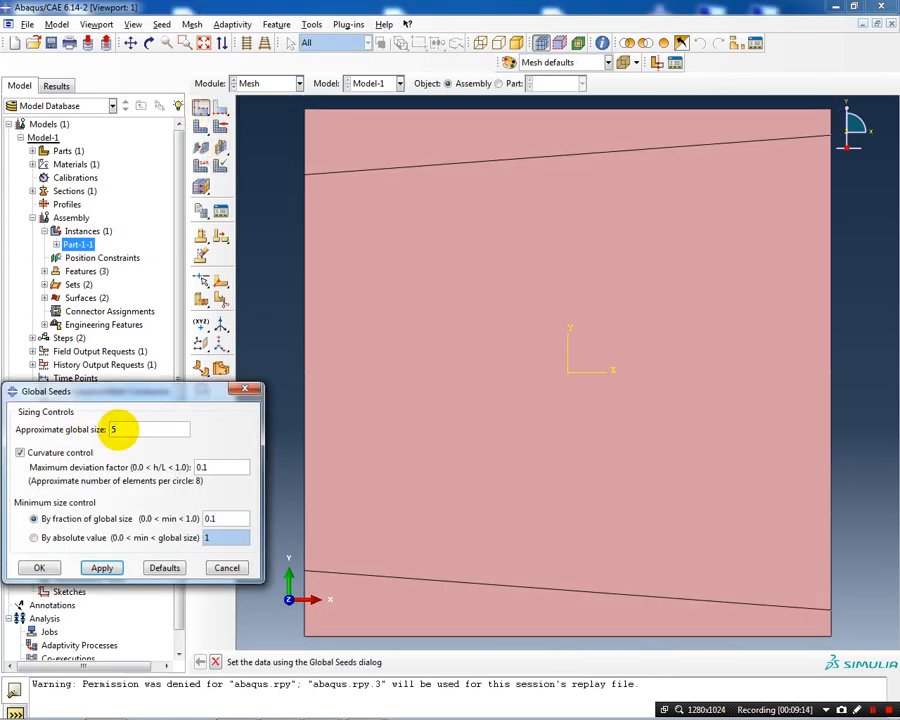
left_click(102, 567)
left_click(40, 567)
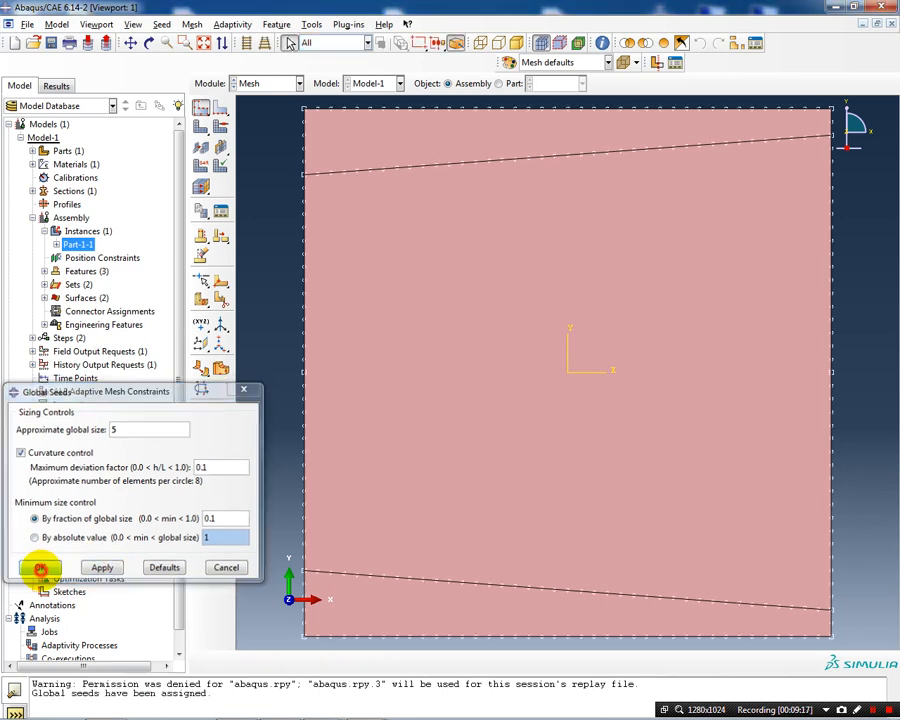
left_click(200, 126)
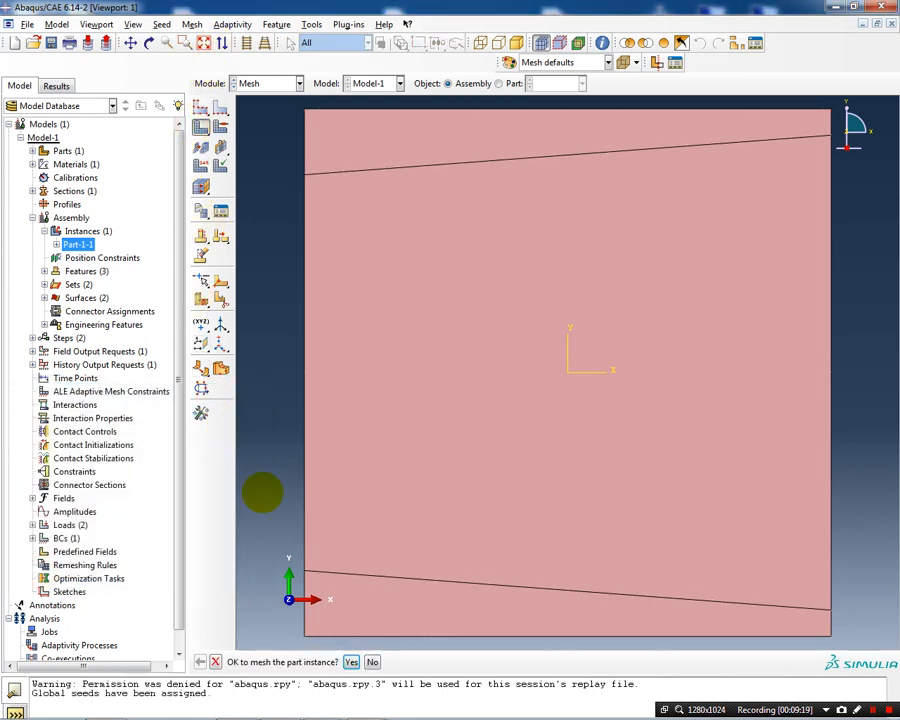
left_click(351, 662)
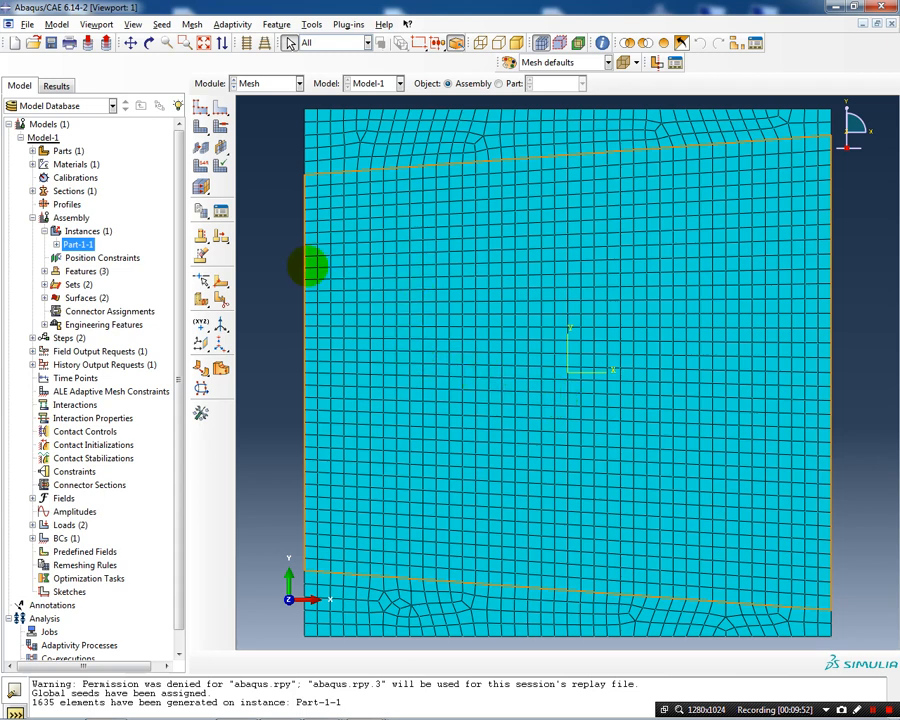
- Create a full analysis job named Job-11 from Model-1 with the default submission settings
left_click(298, 84)
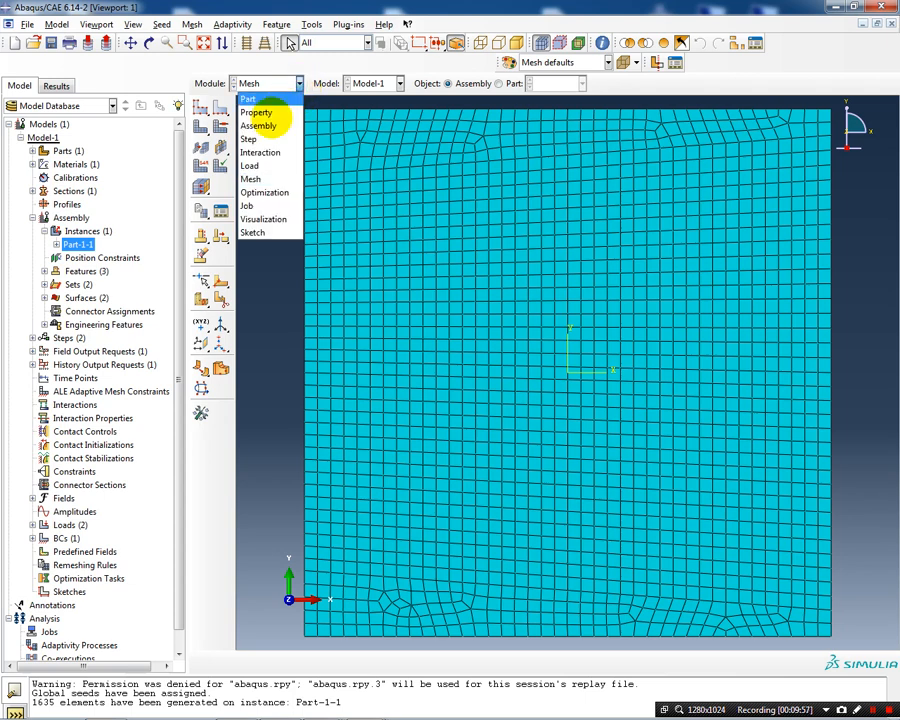
left_click(186, 182)
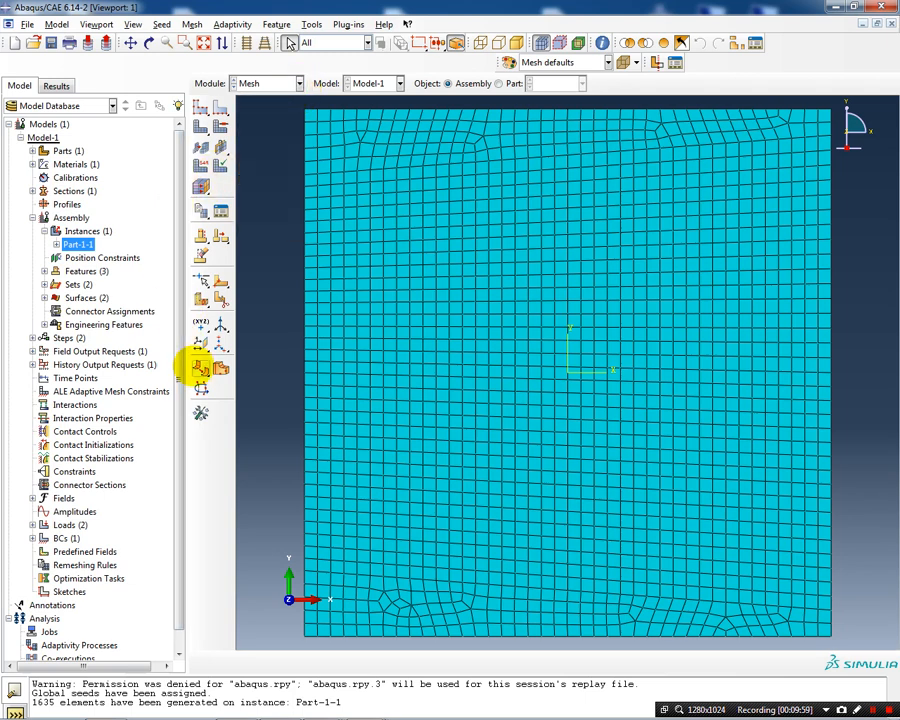
scroll(175, 600, "down", 1)
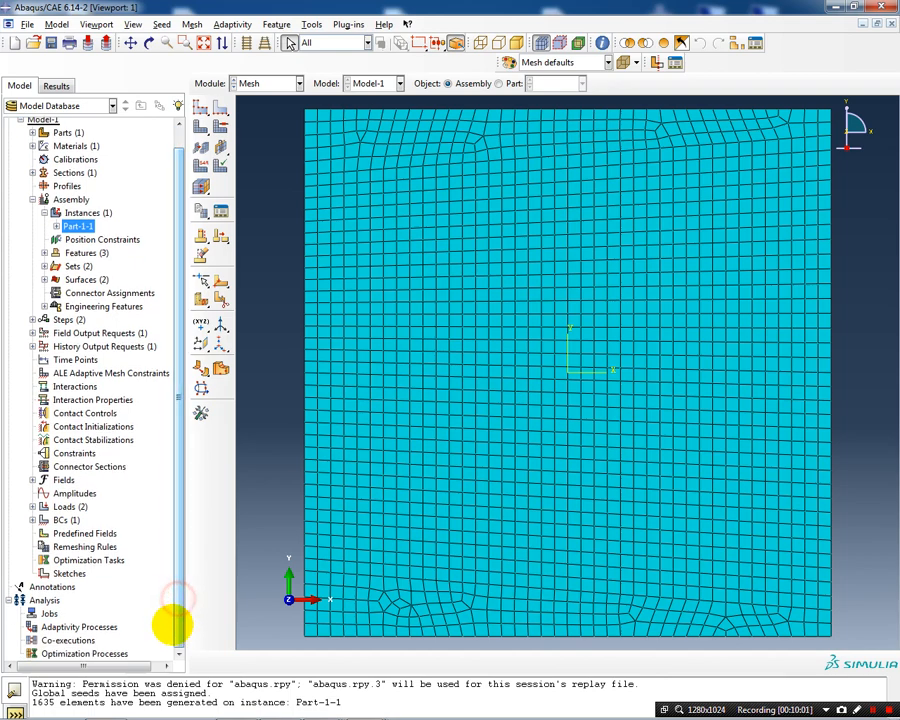
right_click(50, 613)
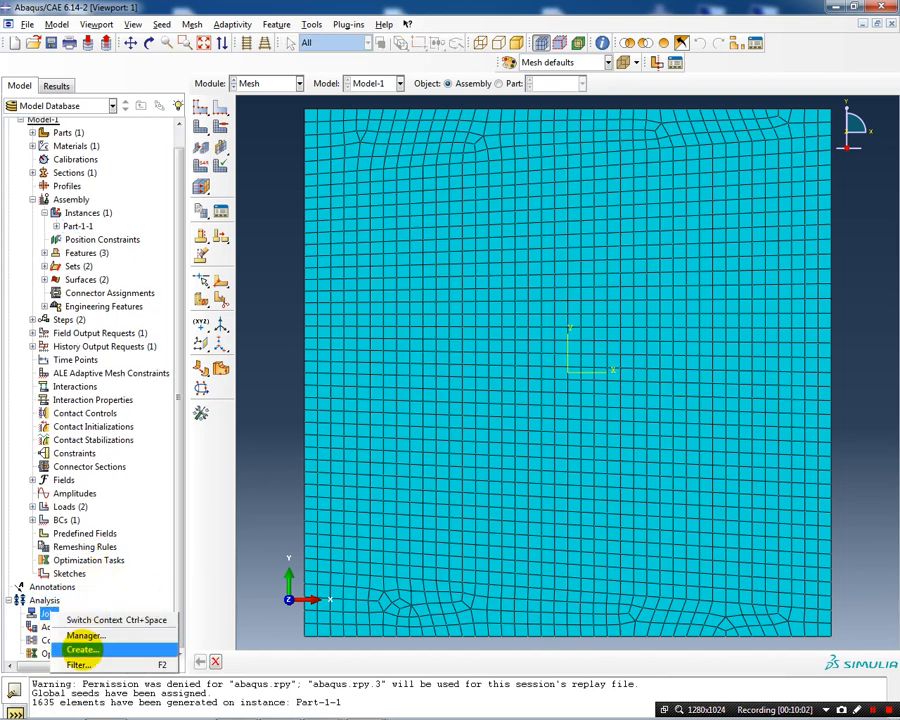
left_click(80, 649)
left_click(78, 434)
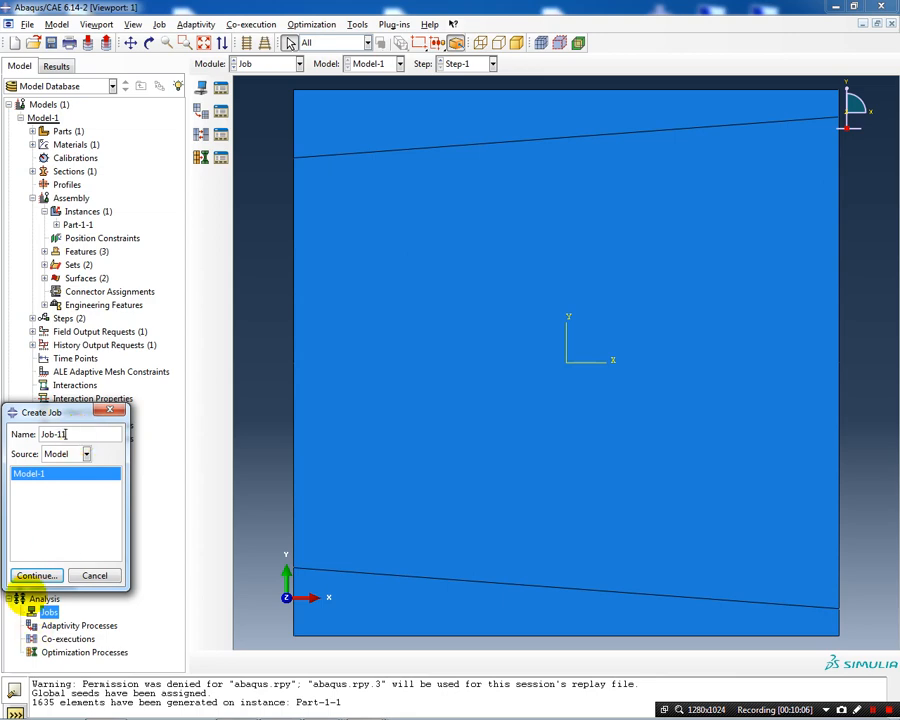
left_click(36, 576)
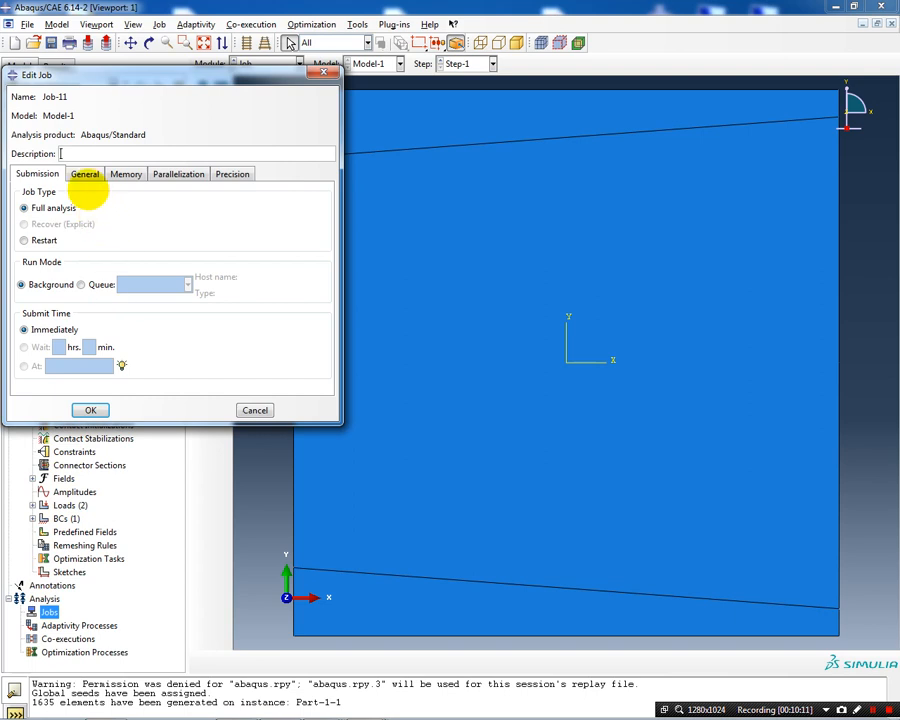
left_click(89, 410)
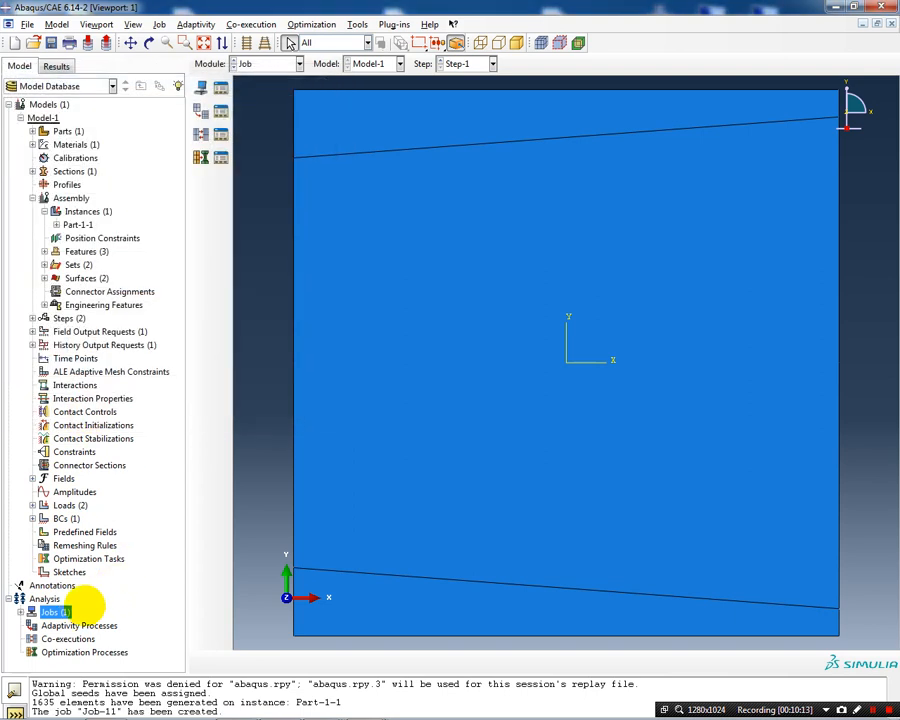
- Submit Job-11 for analysis and enlarge the message area to follow its progress
left_click(20, 611)
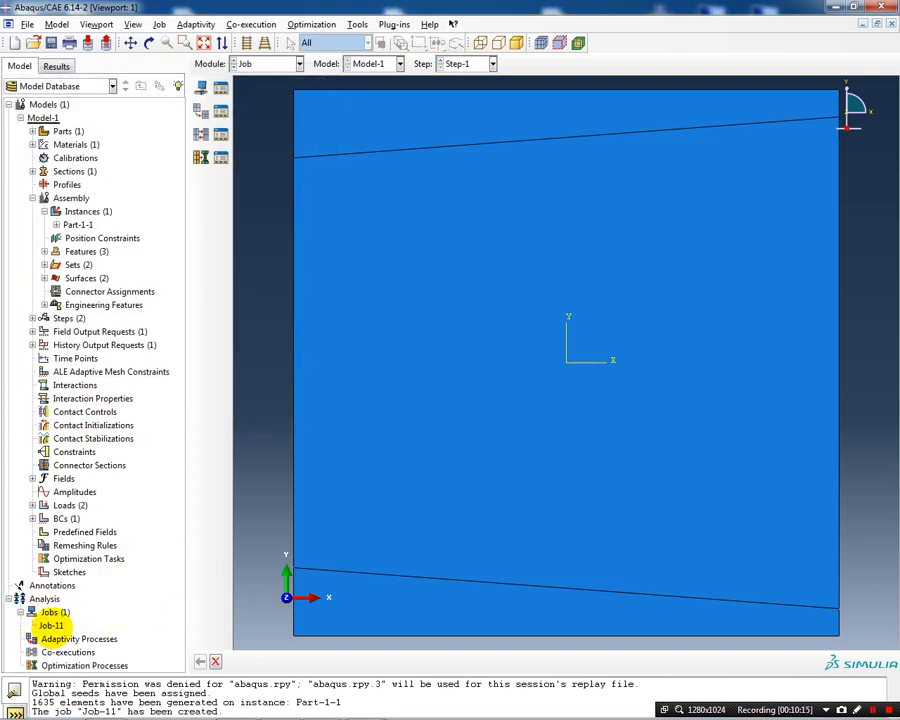
right_click(47, 625)
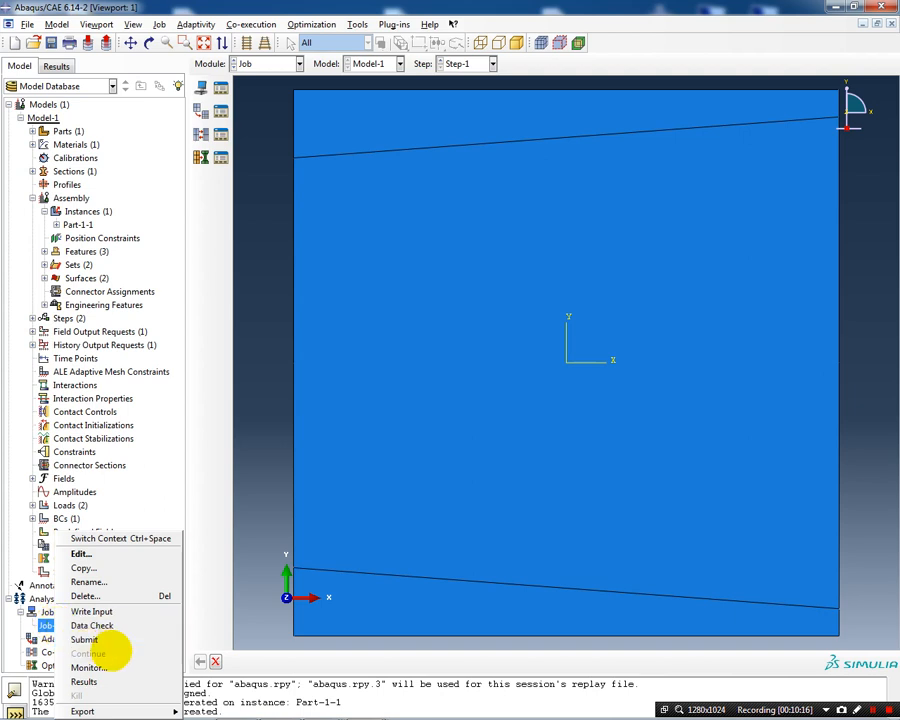
left_click(105, 639)
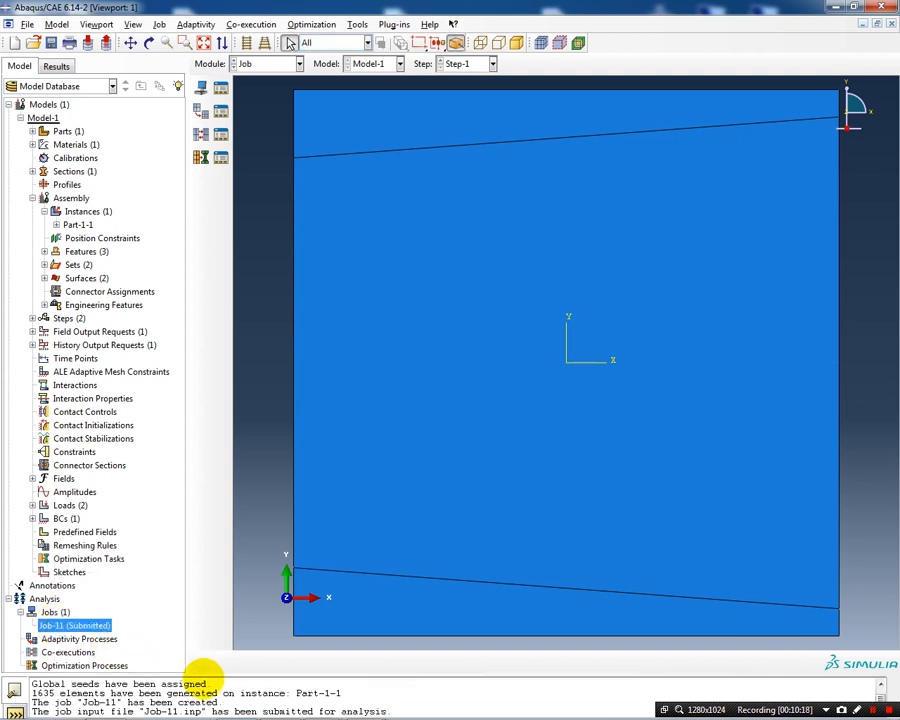
left_click_drag(211, 678, 214, 623)
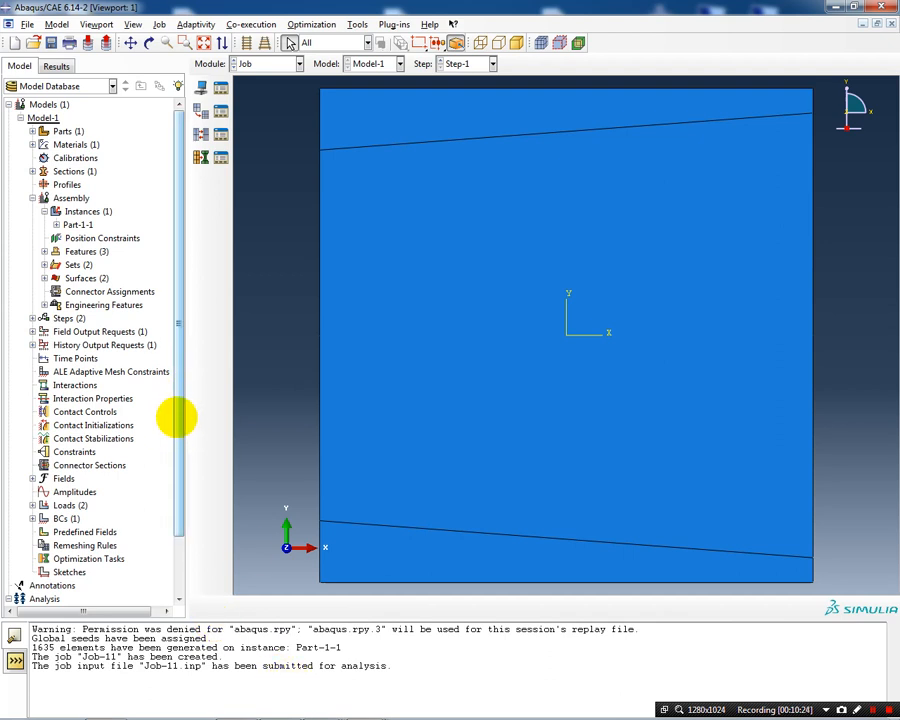
scroll(177, 418, "down", 3)
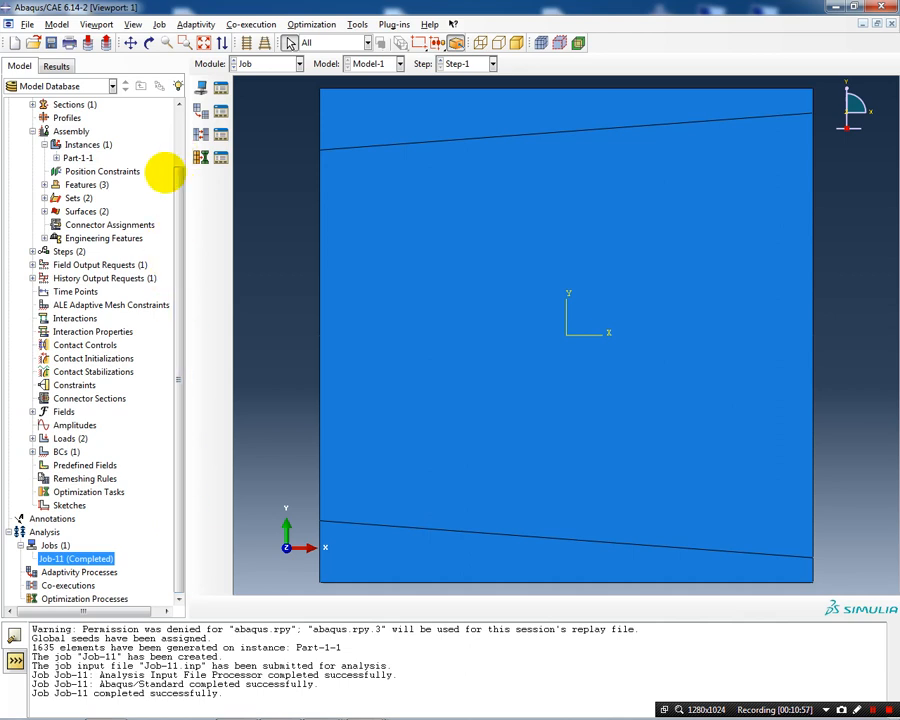
- Open the output database Job-11.odb from the temp directory to view the results
left_click_drag(177, 197, 171, 131)
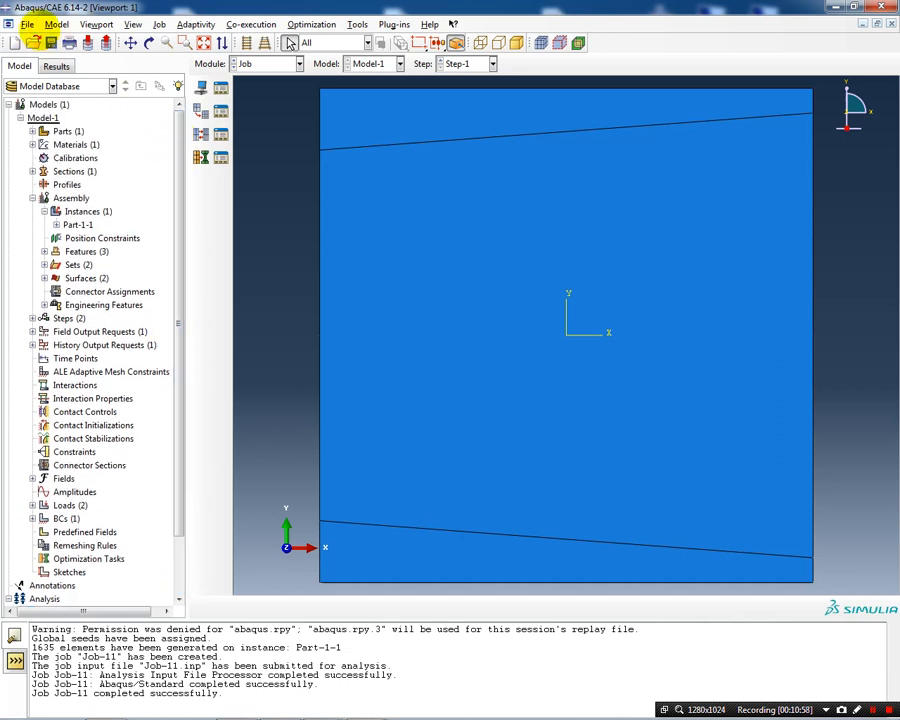
left_click(27, 24)
left_click(44, 53)
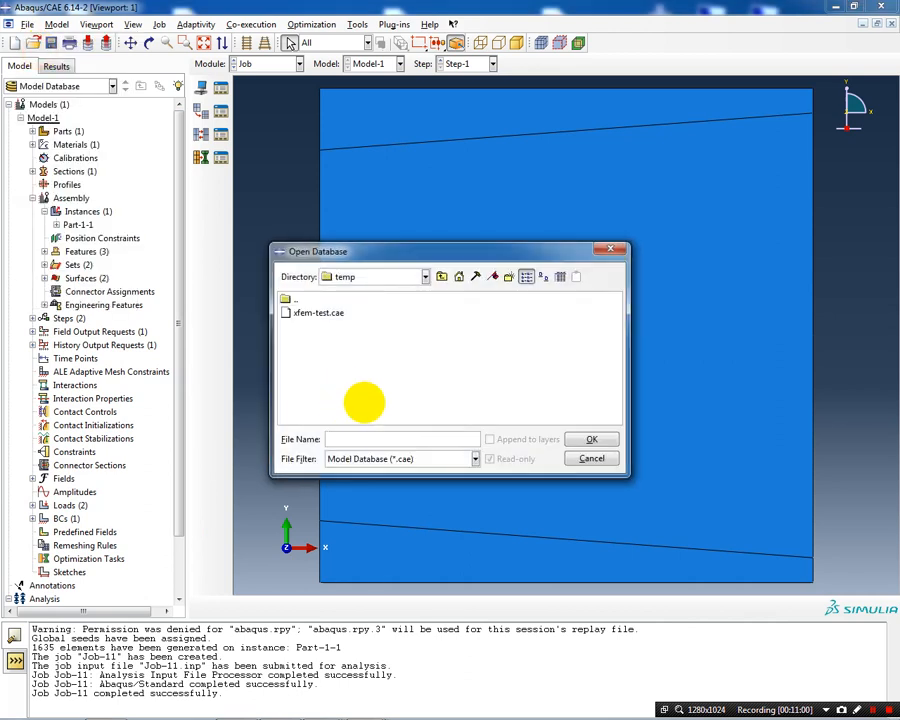
left_click(470, 459)
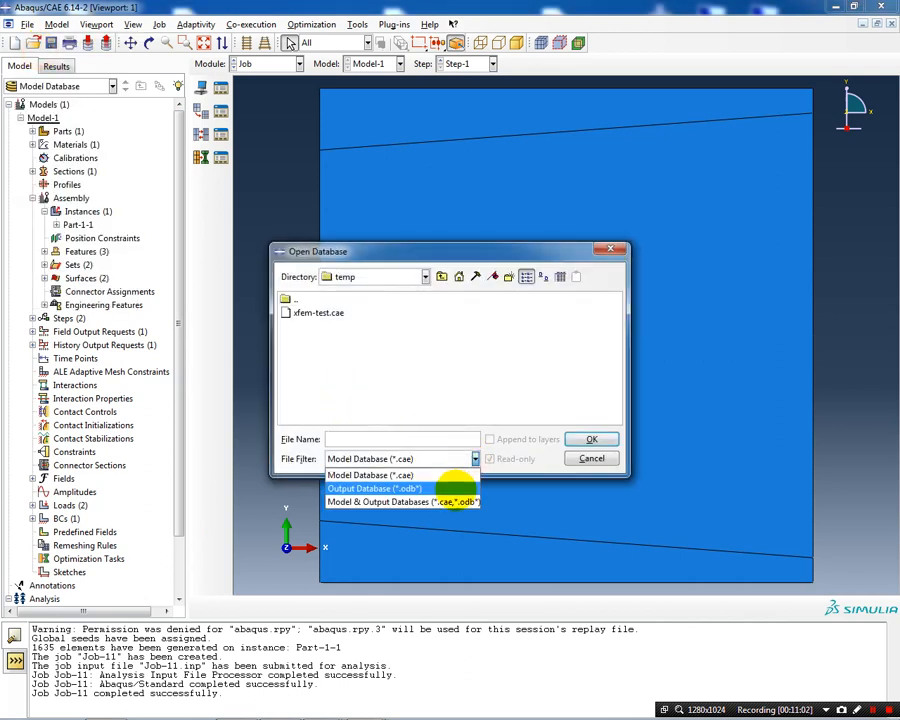
left_click(452, 482)
left_click(322, 339)
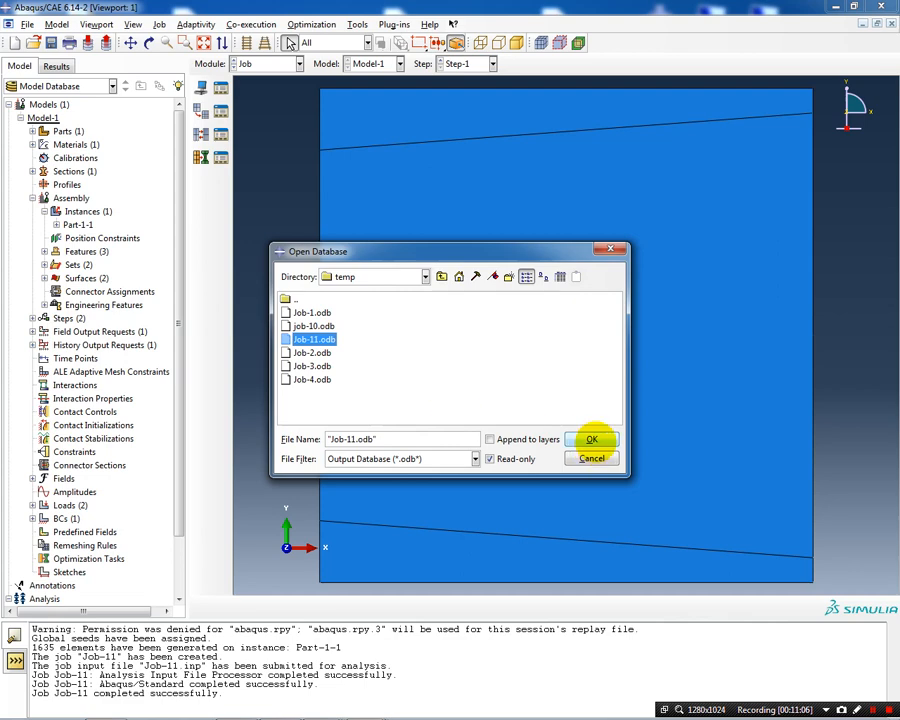
left_click(591, 439)
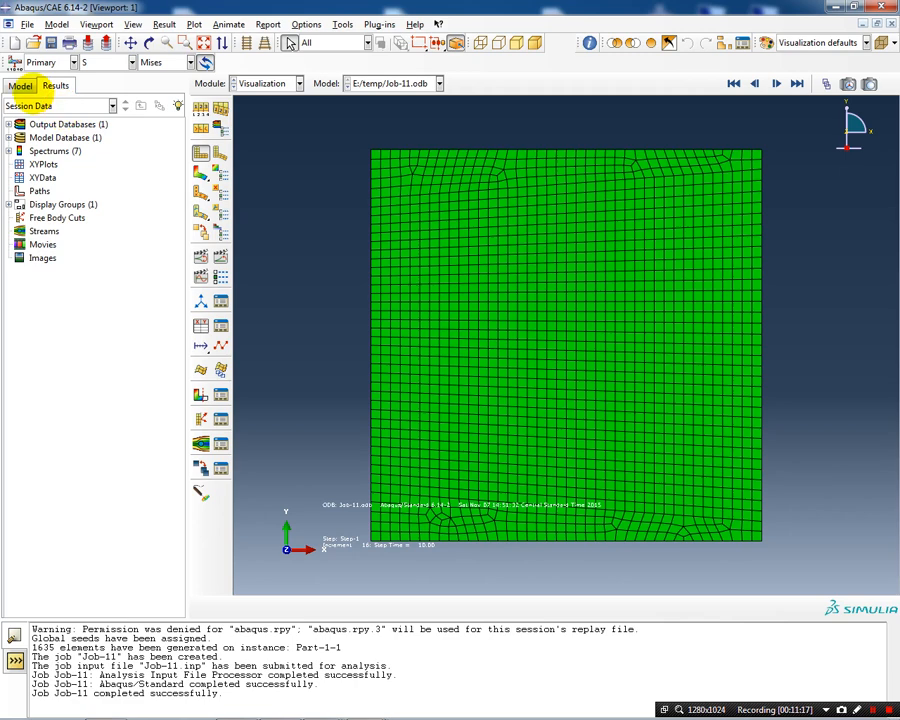
- Create a second field output request in Step-1 for the whole model with the level set variables PHILSM and PSILSM
left_click(20, 85)
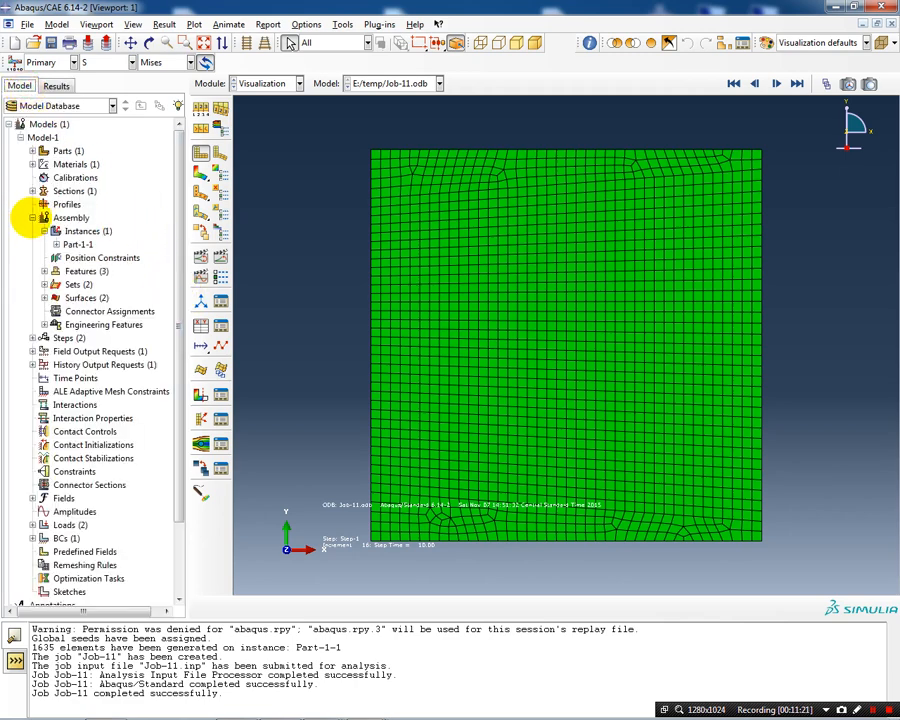
left_click(32, 217)
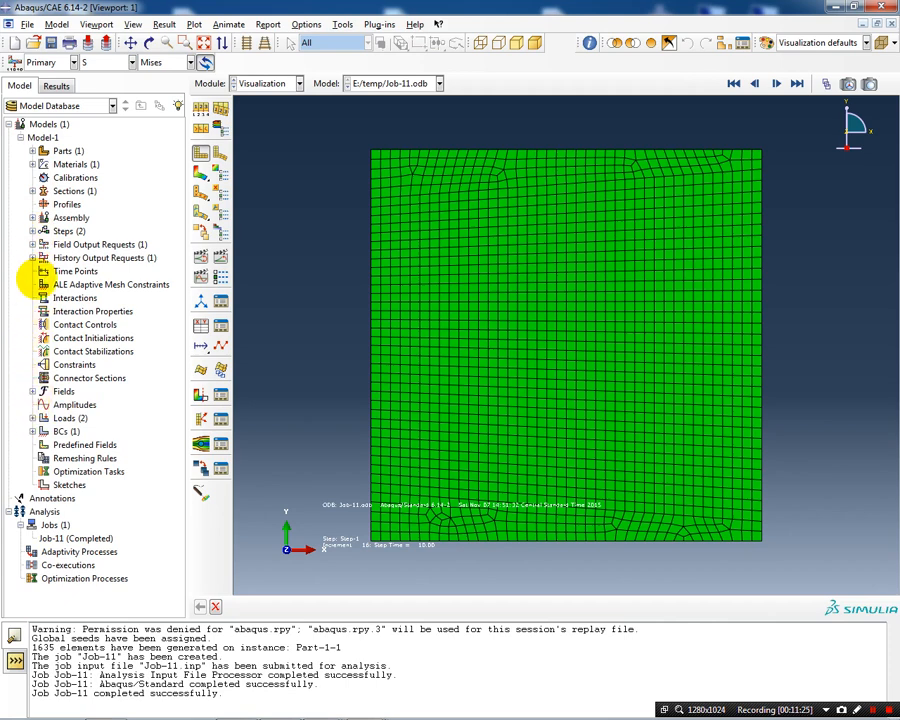
left_click(32, 244)
left_click(44, 257)
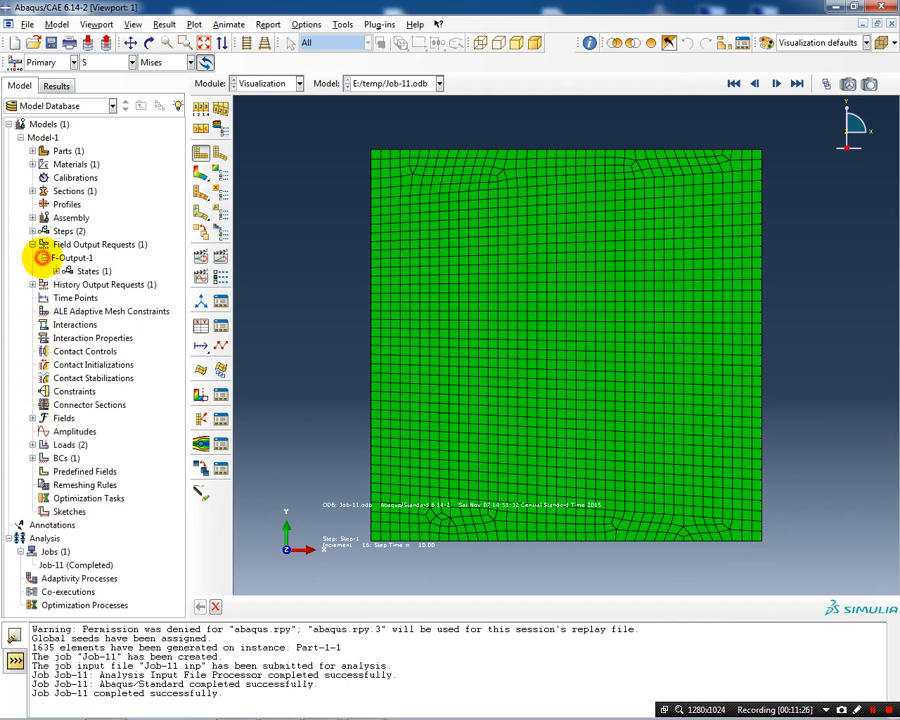
right_click(112, 243)
left_click(146, 284)
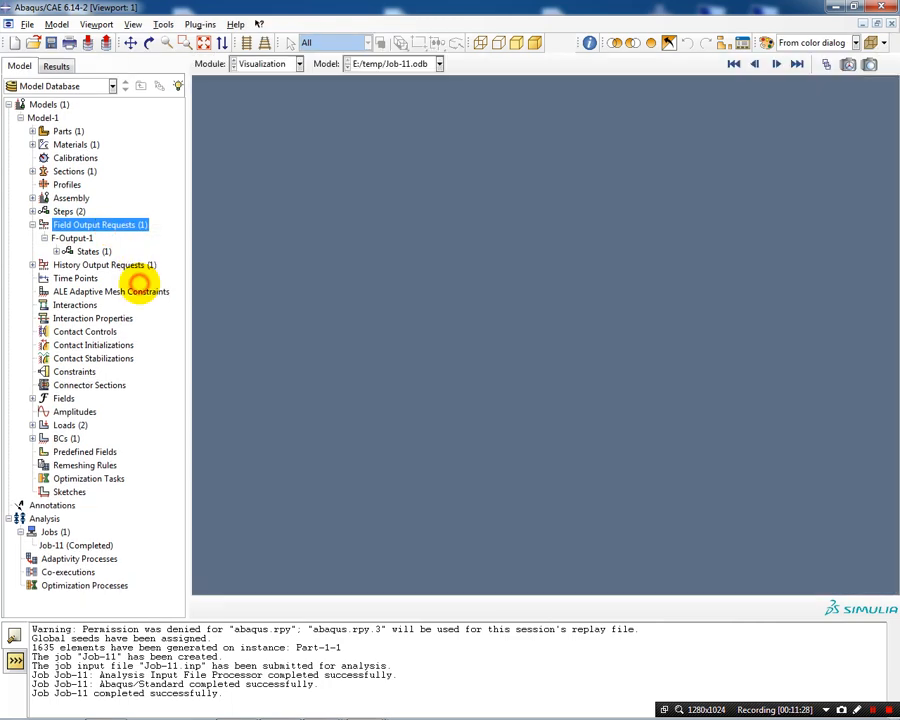
left_click(40, 180)
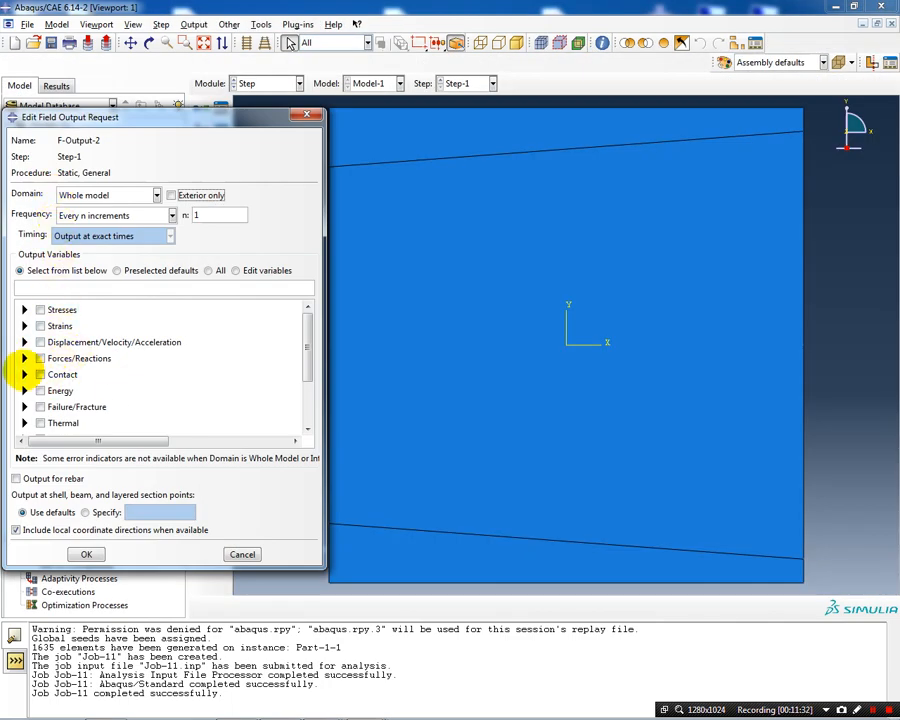
left_click(24, 407)
left_click_drag(307, 318, 293, 398)
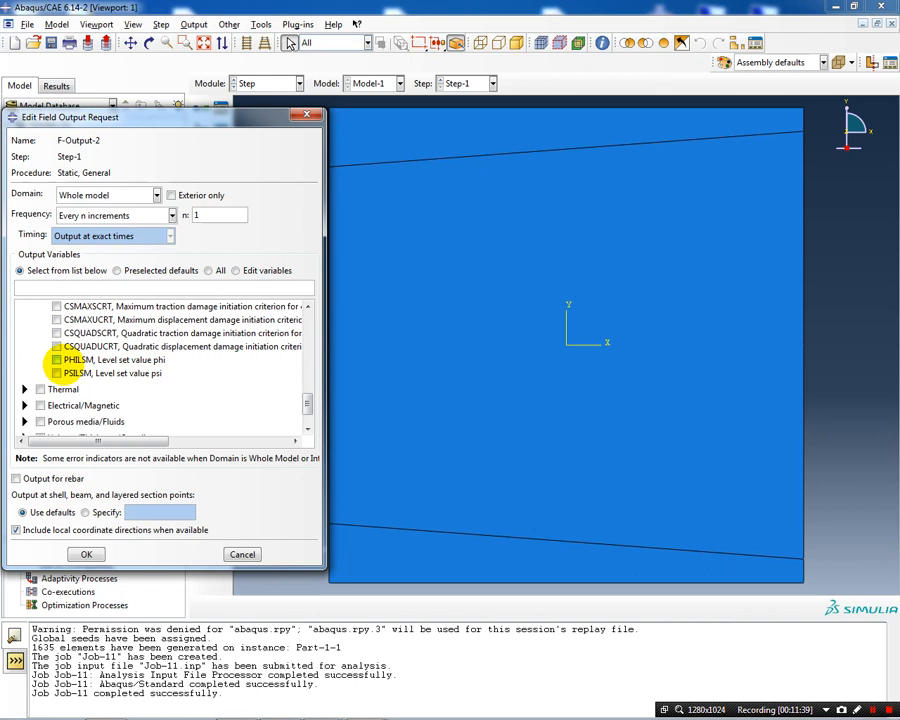
left_click(56, 360)
left_click(56, 373)
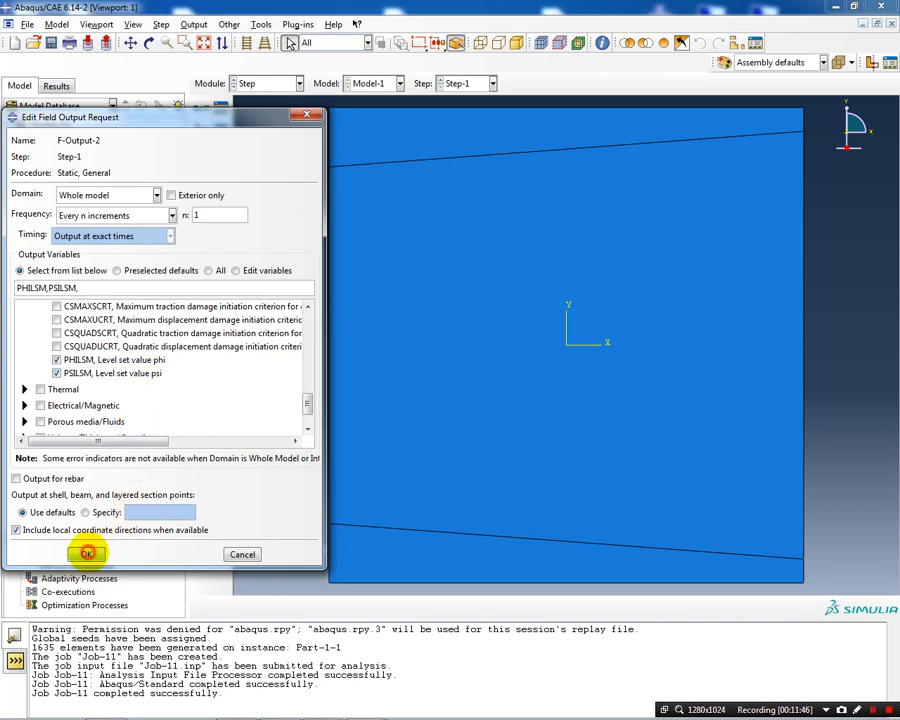
left_click(86, 554)
- Resubmit Job-11 and overwrite its existing job files
left_click_drag(176, 398, 178, 413)
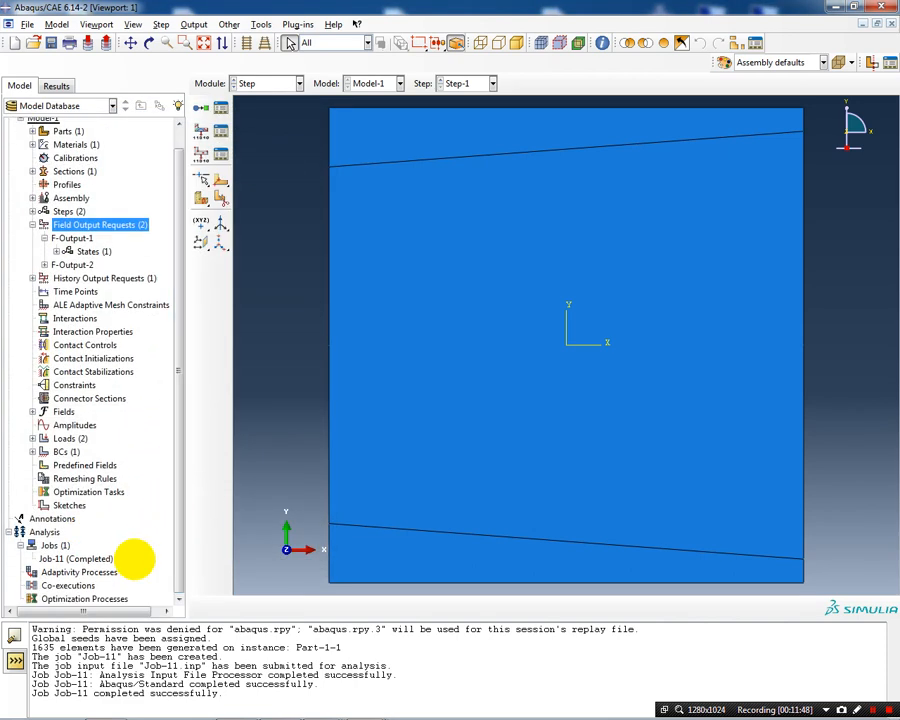
right_click(99, 559)
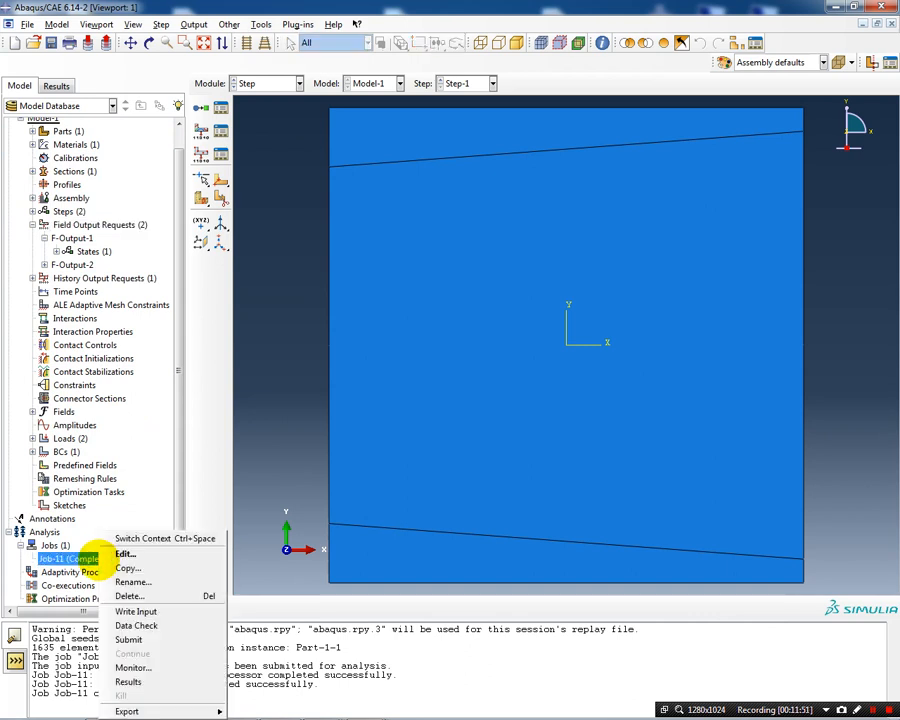
left_click(129, 639)
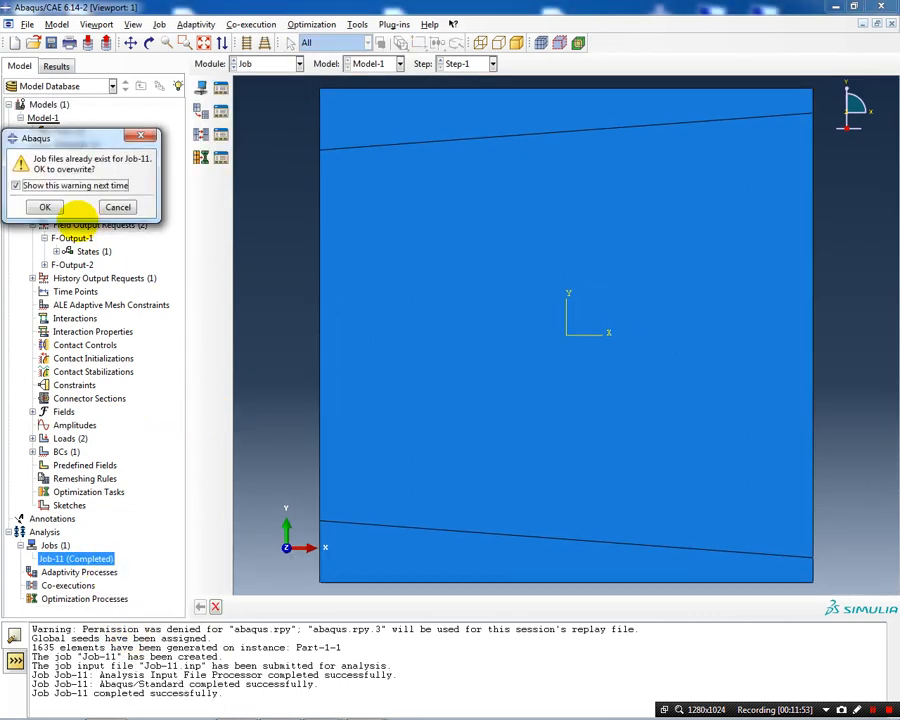
left_click(45, 207)
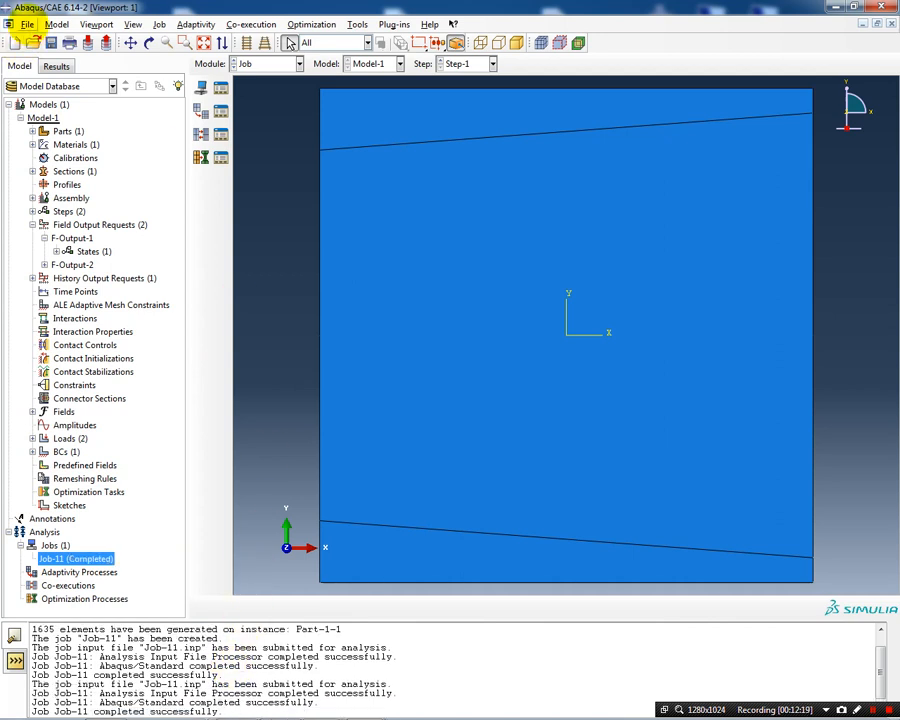
- Reopen the output database Job-11.odb to load the results of the rerun analysis
left_click(27, 24)
left_click(38, 52)
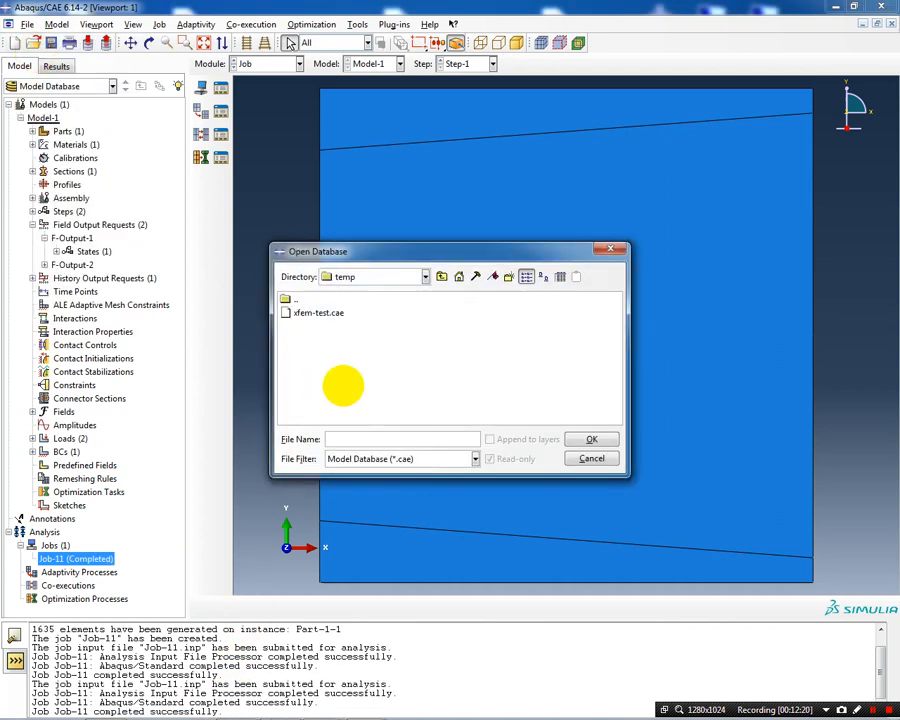
left_click(475, 459)
left_click(445, 487)
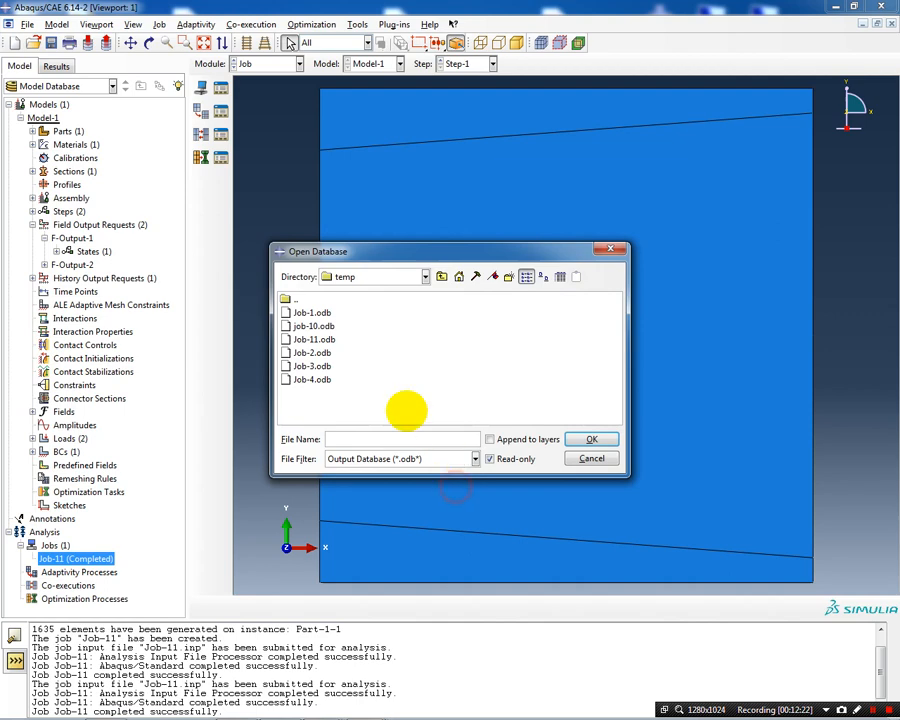
left_click(330, 340)
left_click(592, 439)
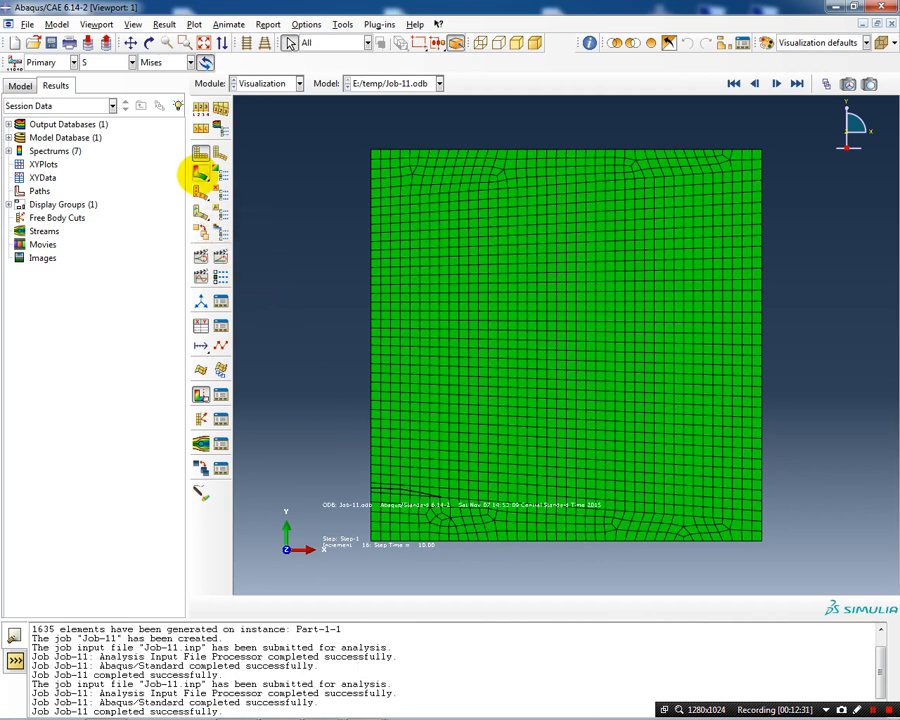
- Plot the von Mises stress contours on the deformed plate and animate their time history at a slower looping frame rate
left_click(200, 172)
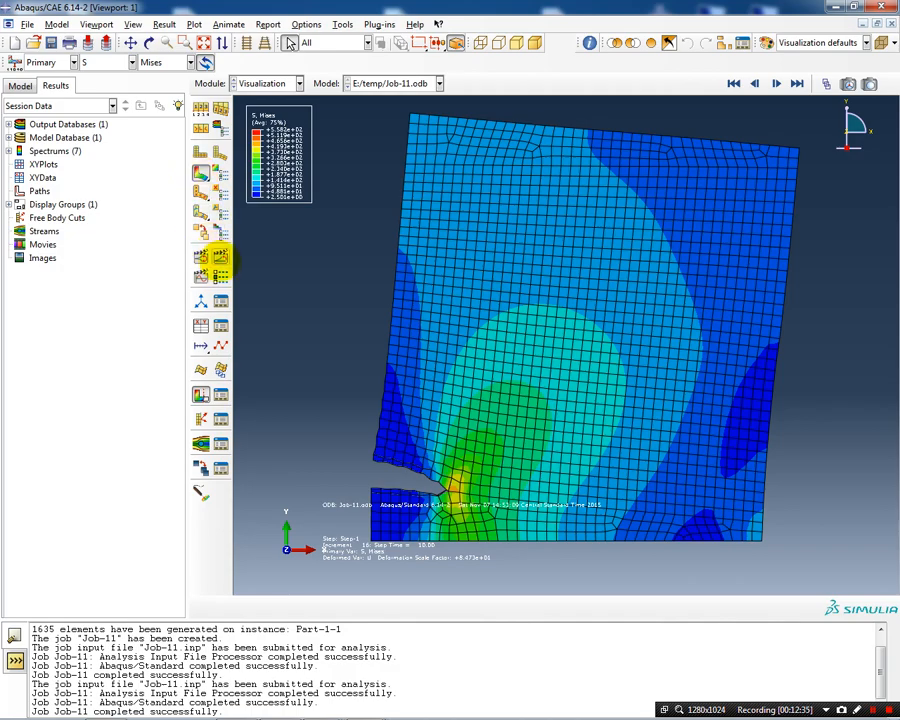
left_click(220, 256)
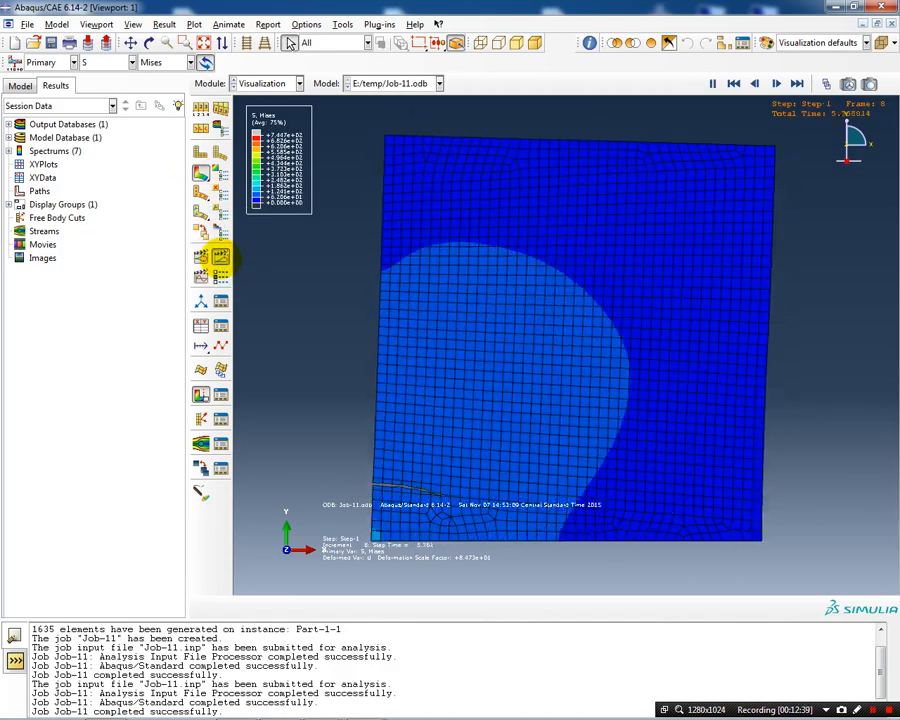
left_click(220, 275)
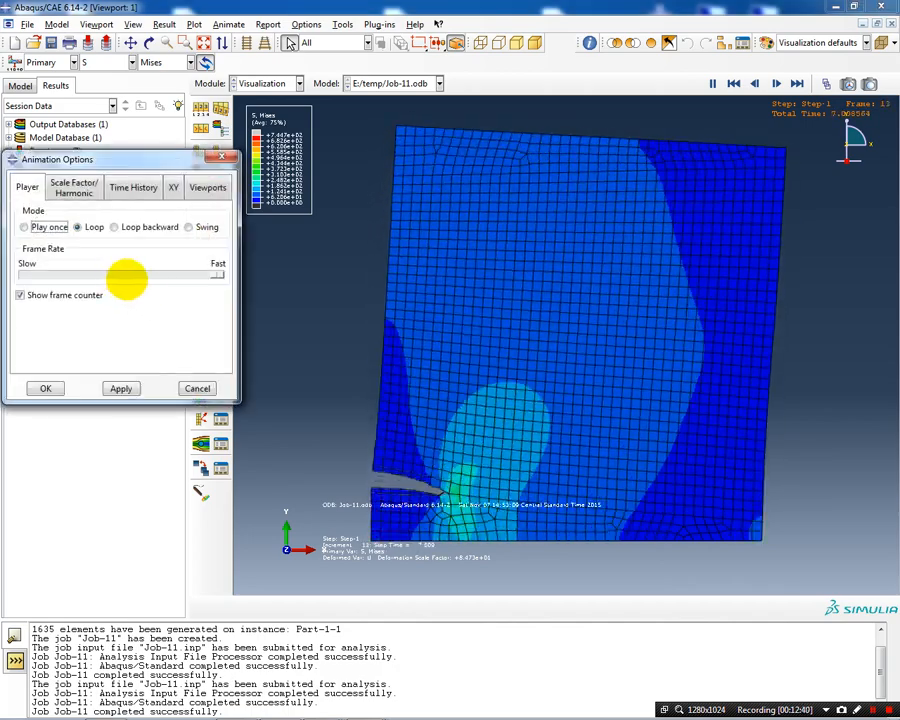
left_click_drag(217, 273, 61, 280)
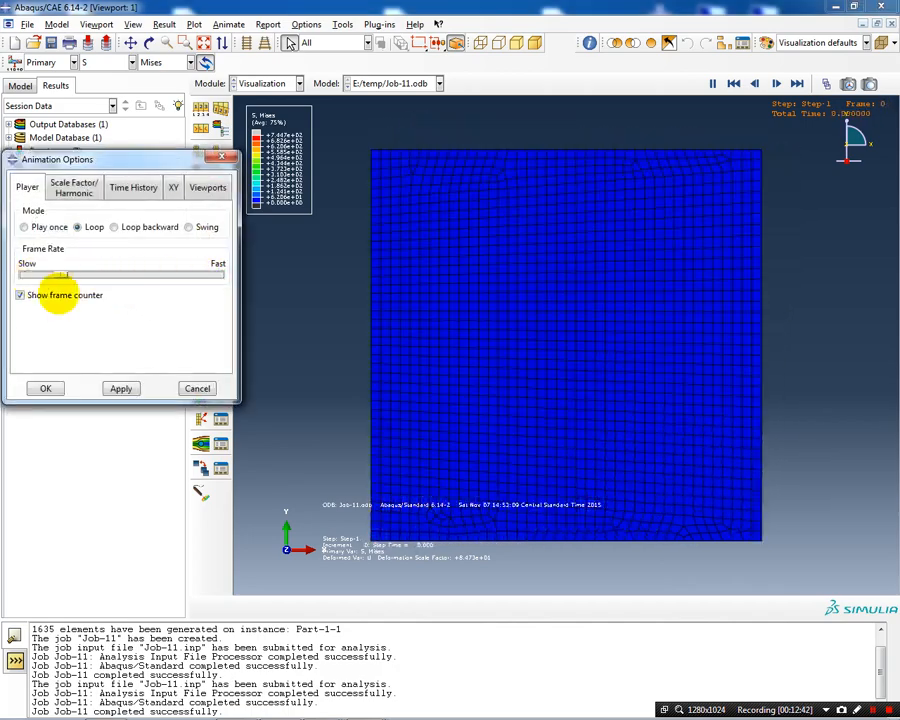
left_click(119, 390)
left_click(45, 388)
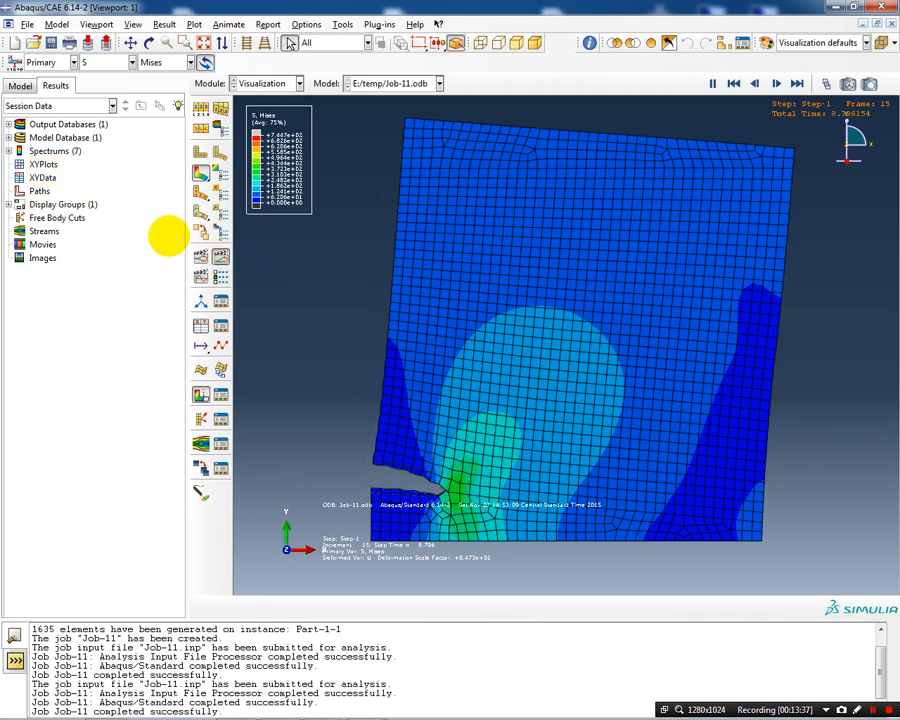
left_click(220, 262)
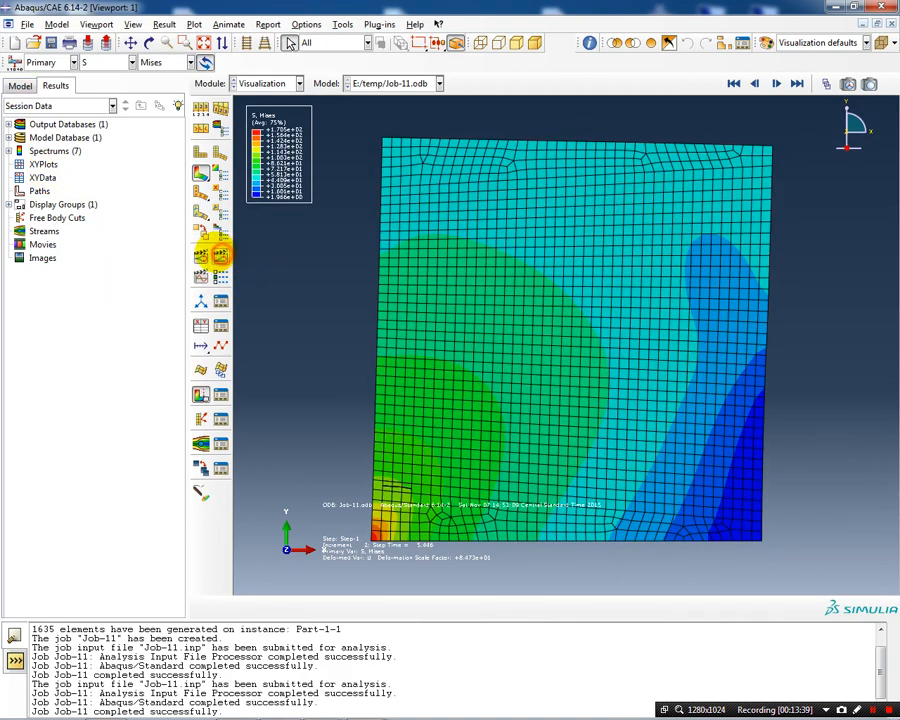
- Set the magnitude of the uniform pressure Load-2 to 7
left_click(20, 85)
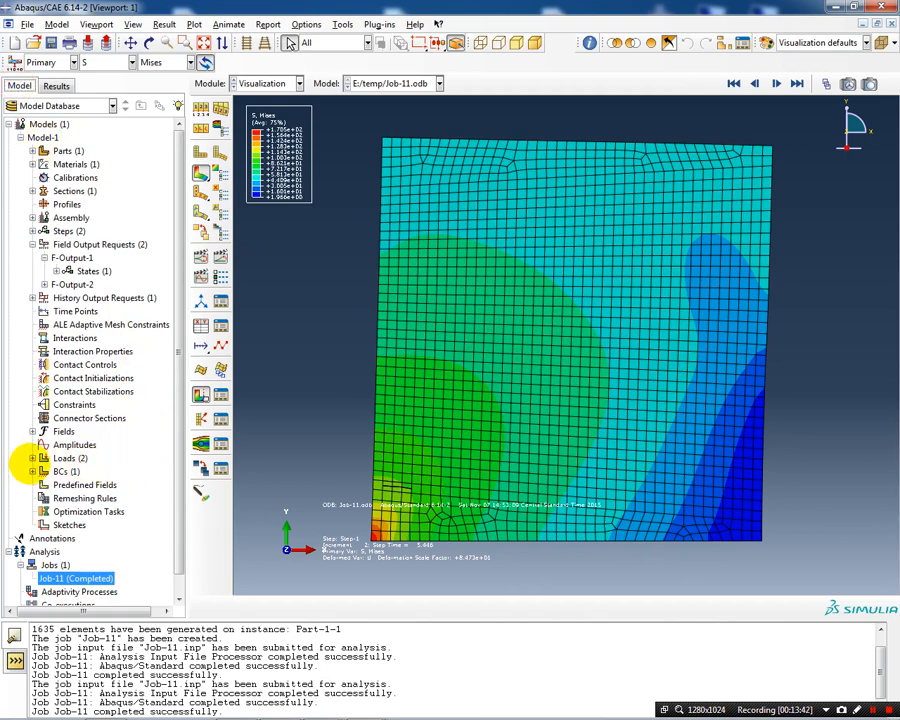
left_click(32, 458)
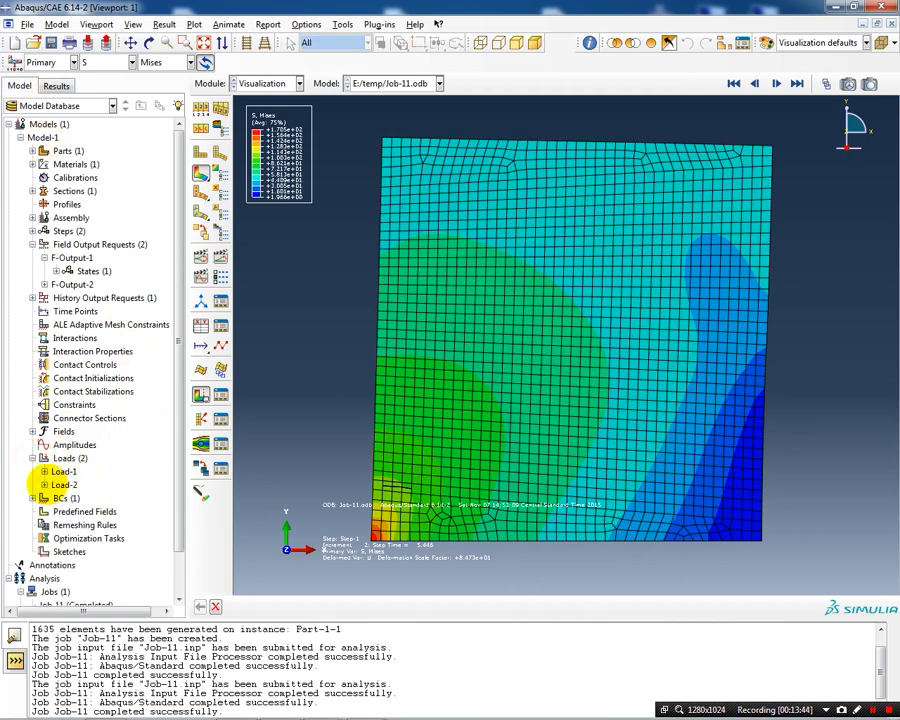
double_click(62, 484)
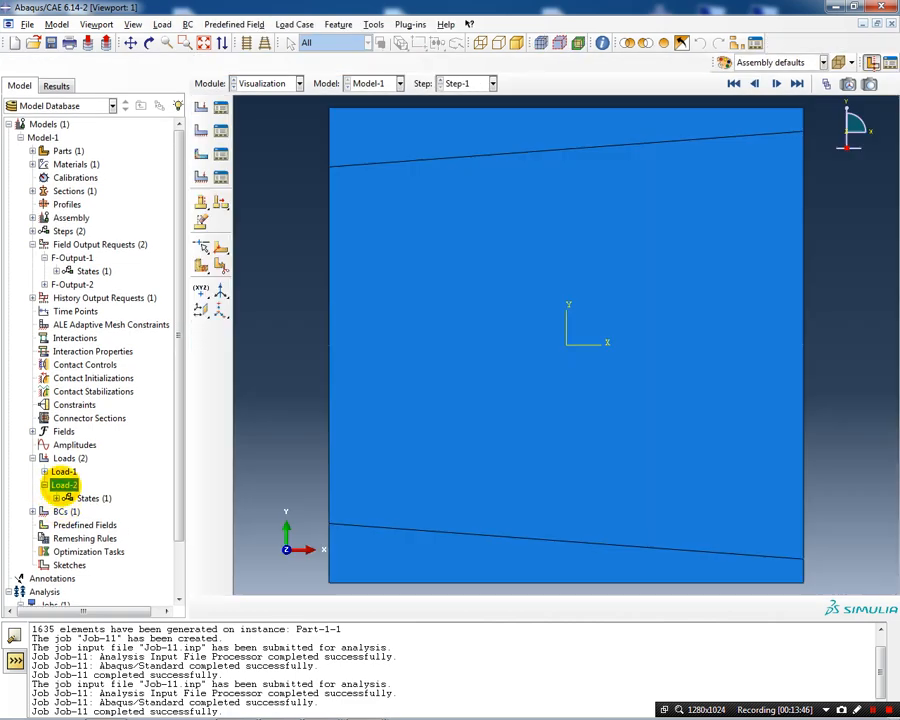
double_click(94, 440)
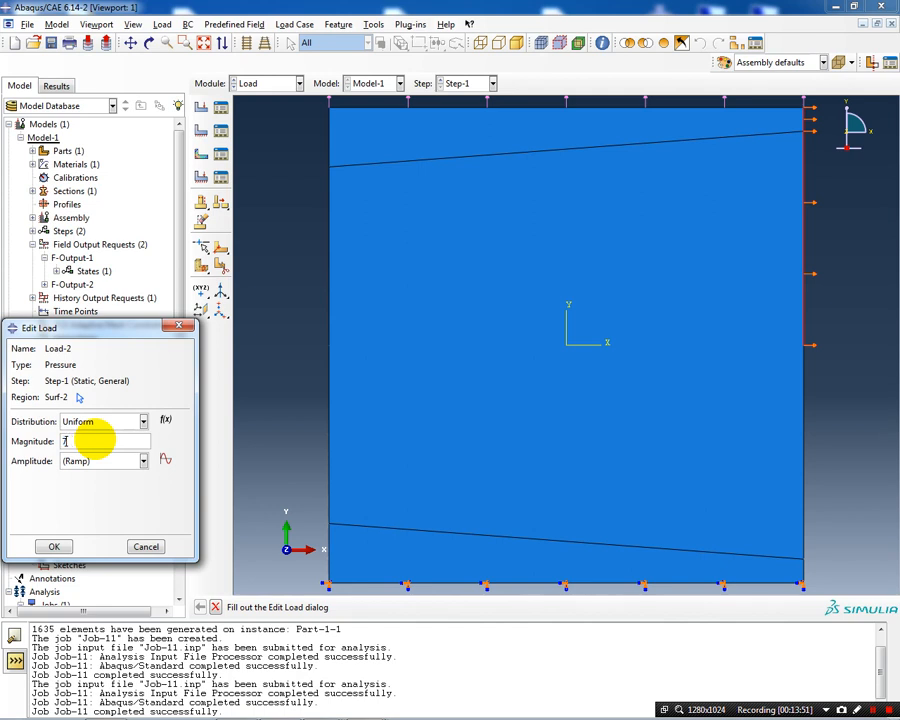
left_click(54, 546)
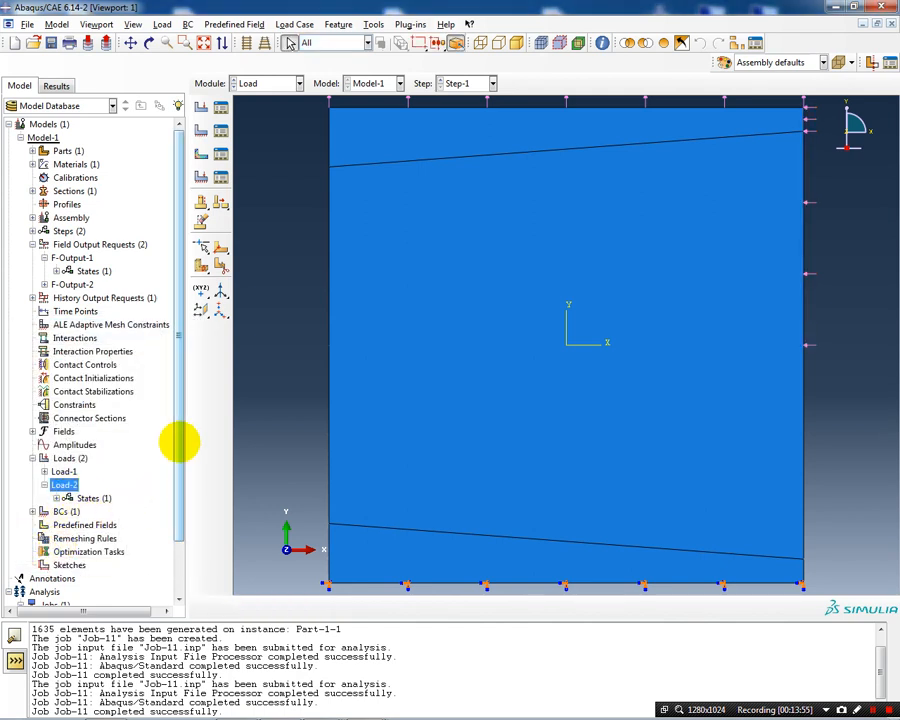
- Create a new analysis job named Job-12 for Model-1 with the default job settings
left_click_drag(178, 432, 174, 546)
right_click(74, 558)
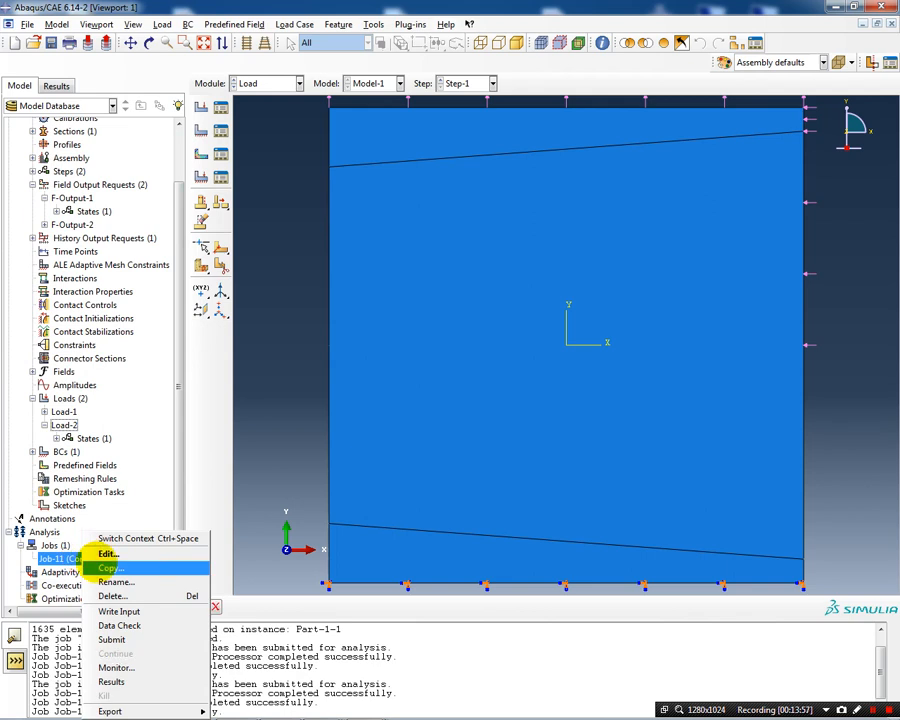
right_click(55, 545)
left_click(80, 577)
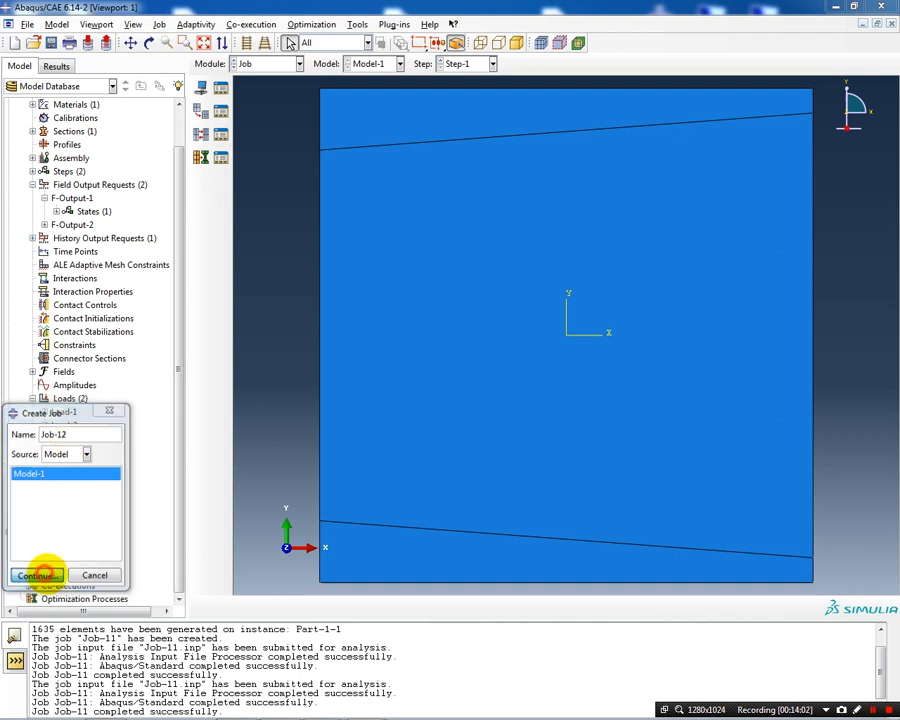
left_click(40, 575)
left_click(90, 410)
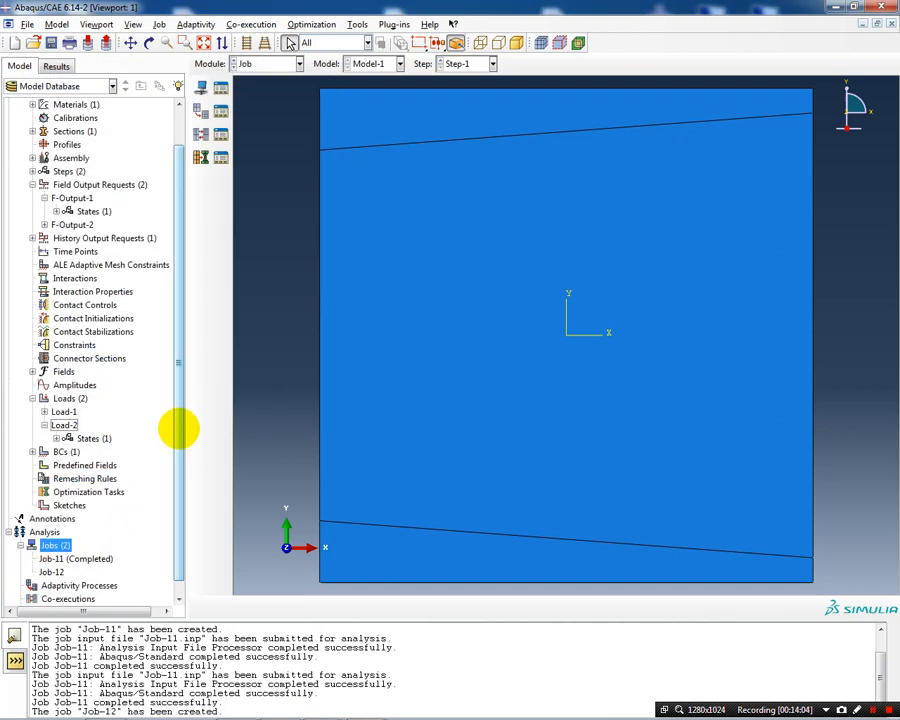
- Submit Job-12 for analysis
left_click(178, 426)
right_click(52, 556)
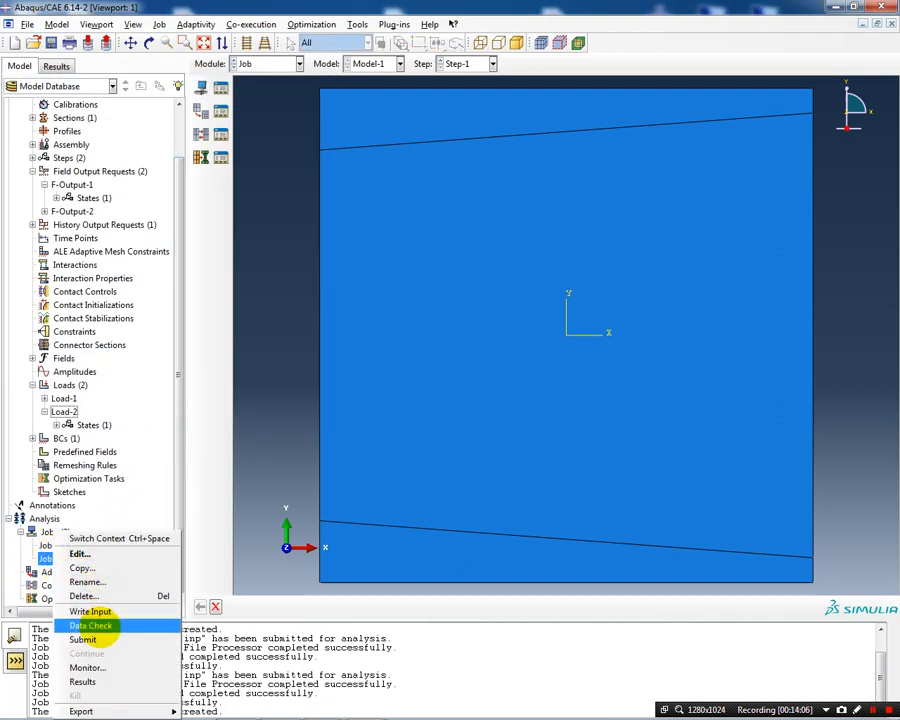
left_click(95, 637)
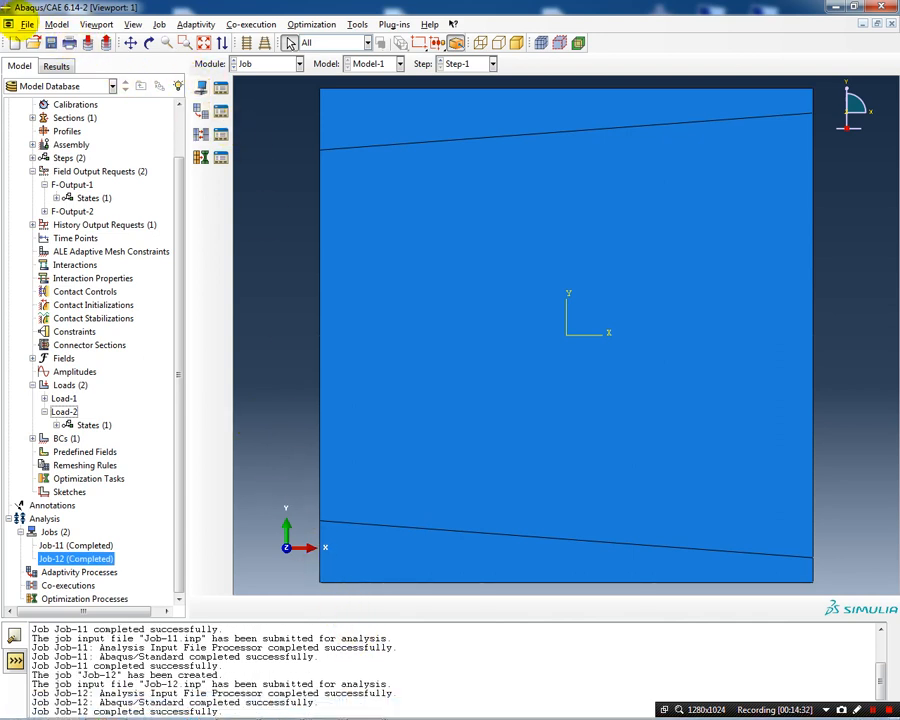
- Open the output database Job-12.odb from the temp directory and animate the time history of its deformed von Mises stress contours
left_click(24, 24)
left_click(46, 47)
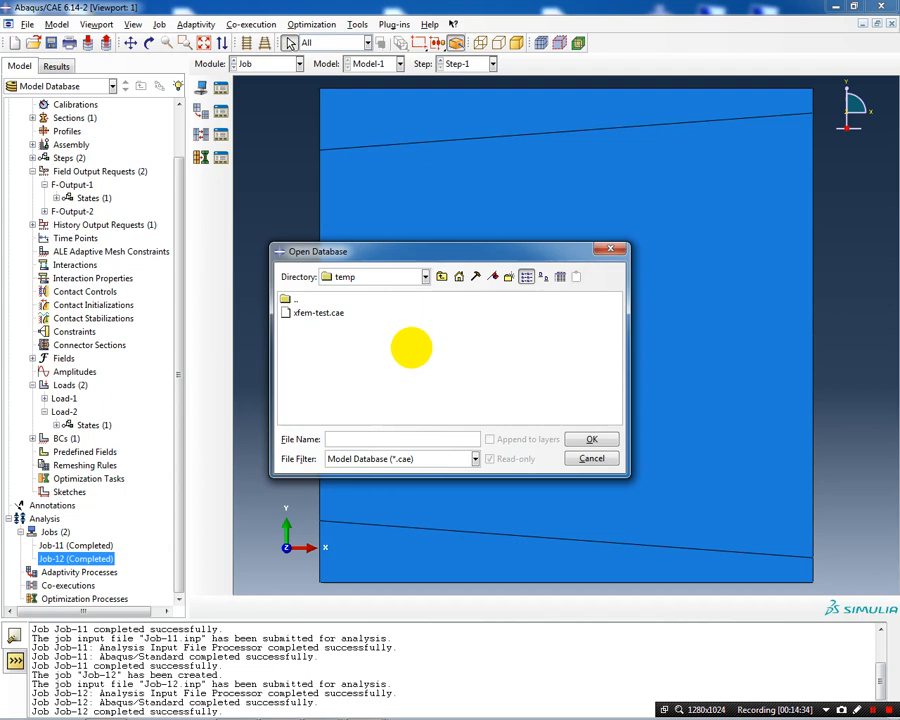
left_click(475, 458)
left_click(438, 490)
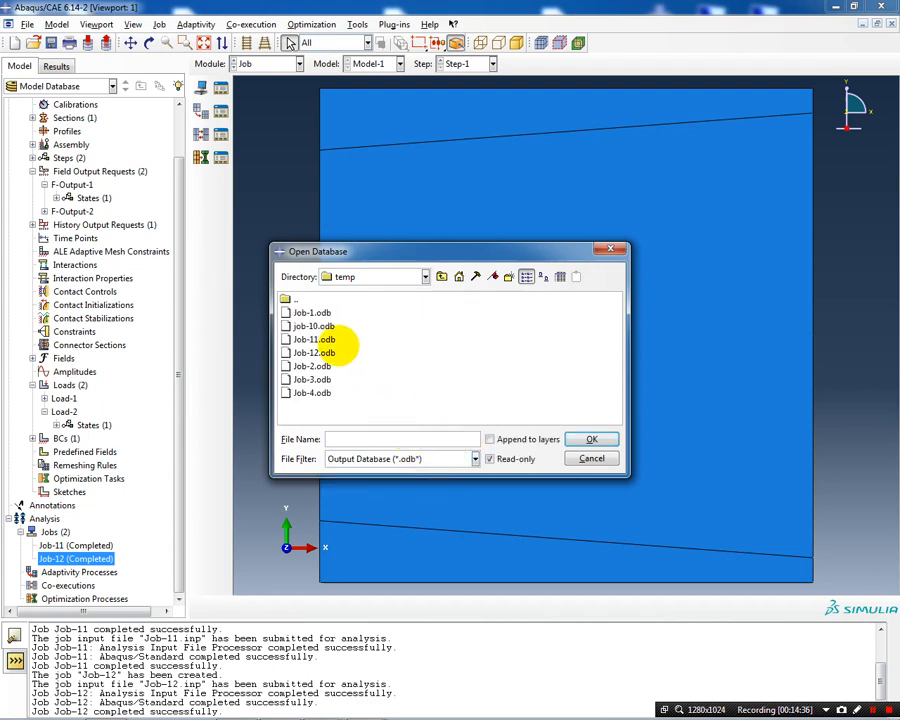
left_click(328, 353)
left_click(592, 439)
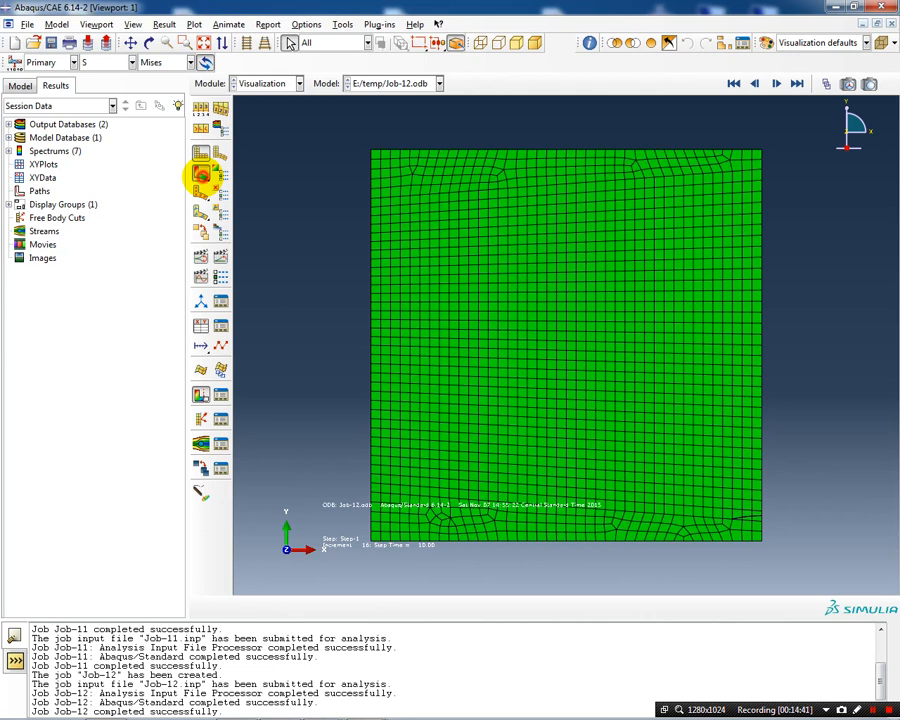
left_click(201, 174)
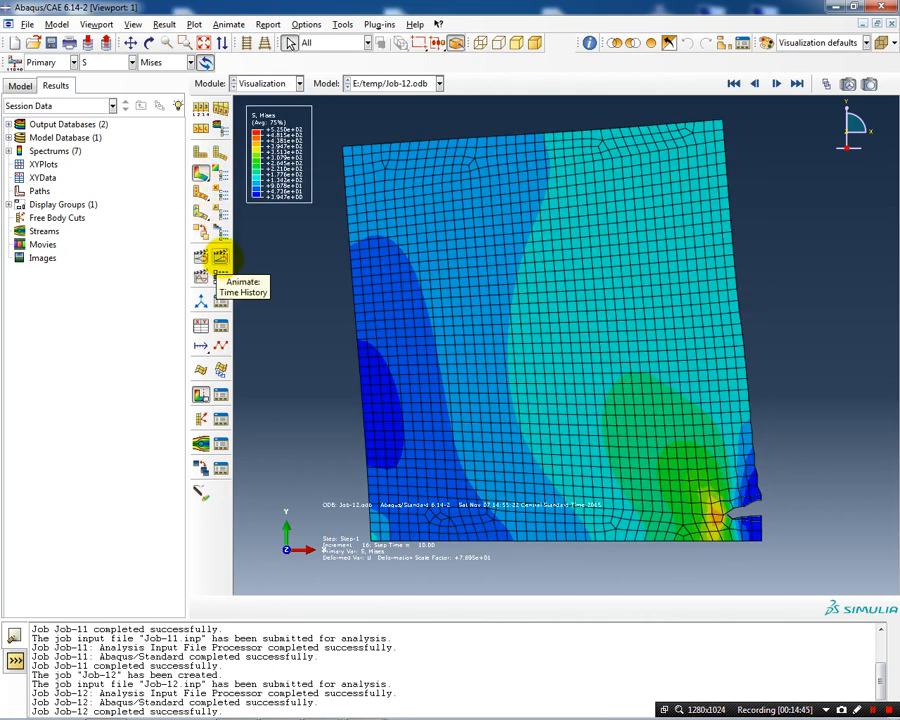
left_click(220, 256)
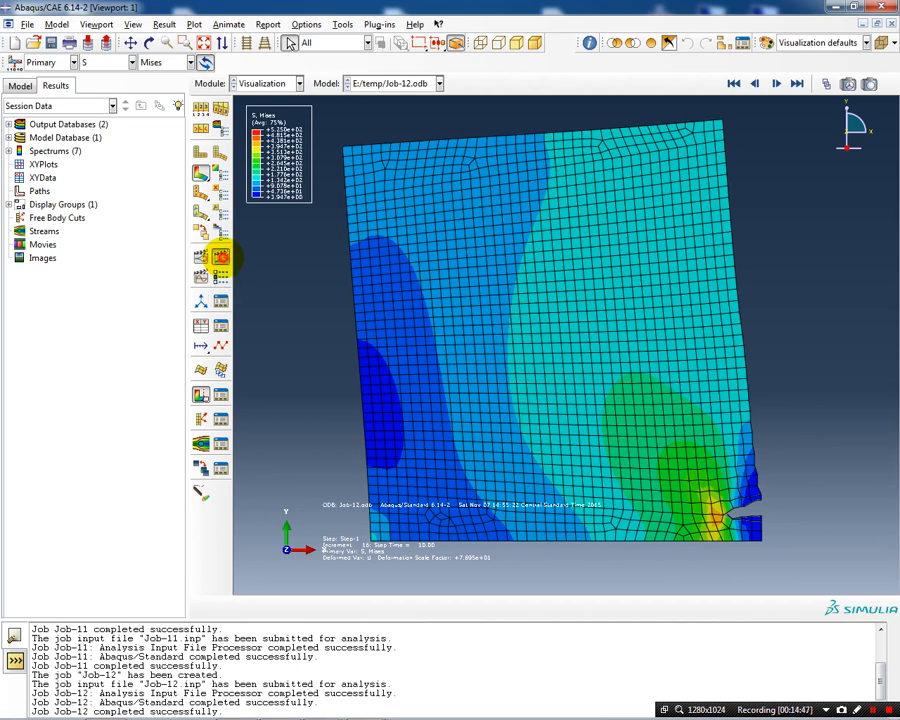